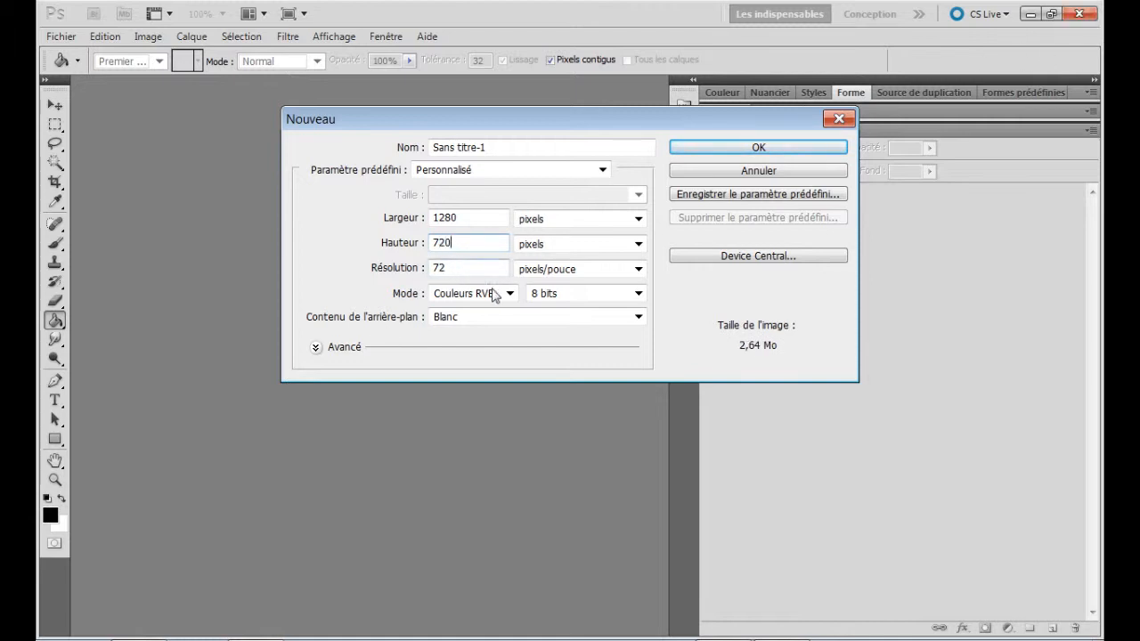
Create the 1280 × 720 pixel RGB document with a white background and render Clouds (Nuages) on it
{"action": "left_click", "coordinate": [701, 153]}
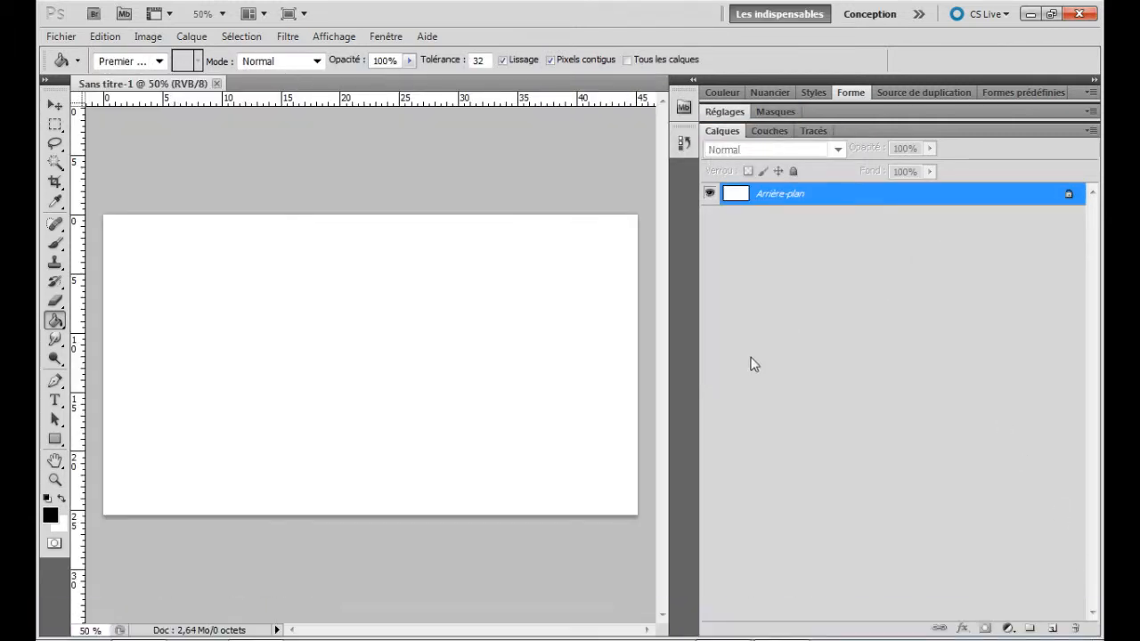
{"action": "left_click", "coordinate": [287, 35]}
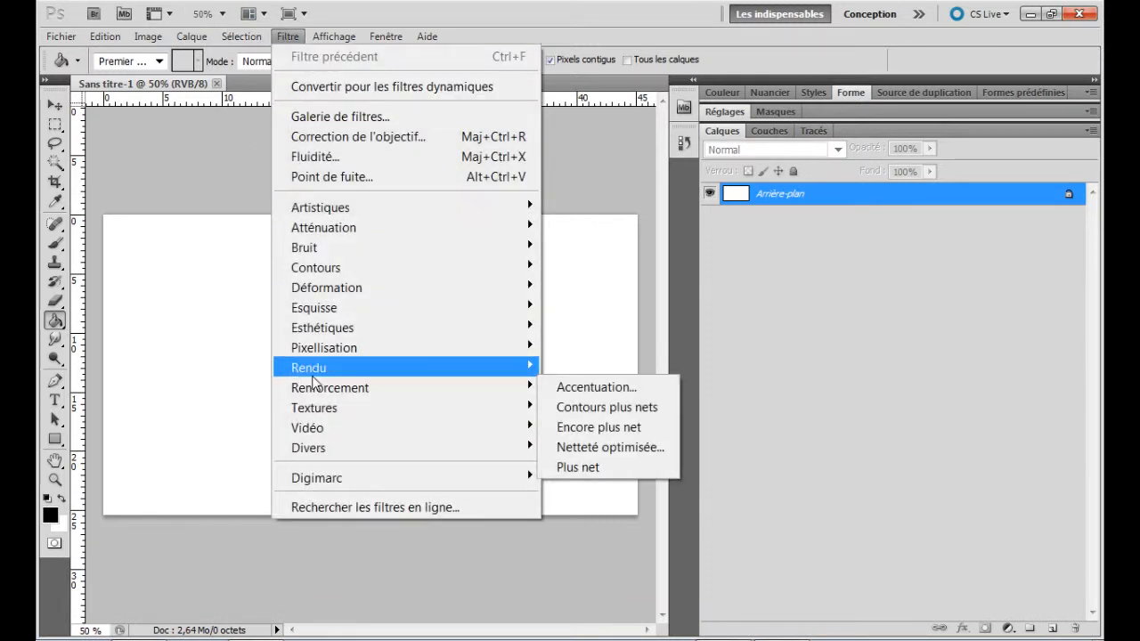
{"action": "mouse_move", "coordinate": [313, 370]}
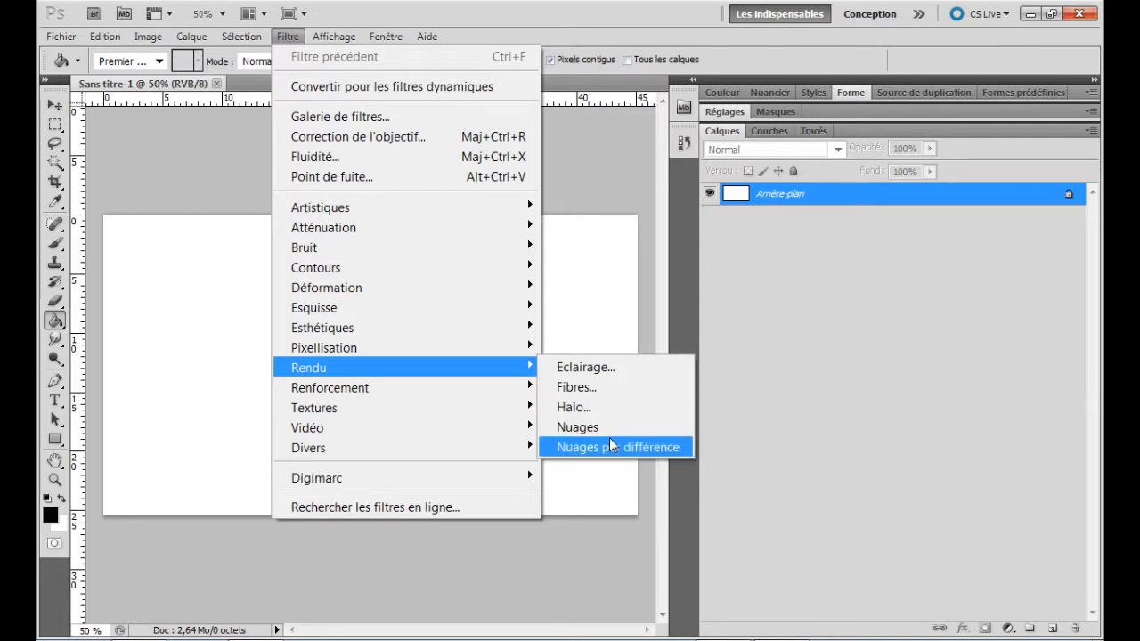
{"action": "left_click", "coordinate": [574, 427]}
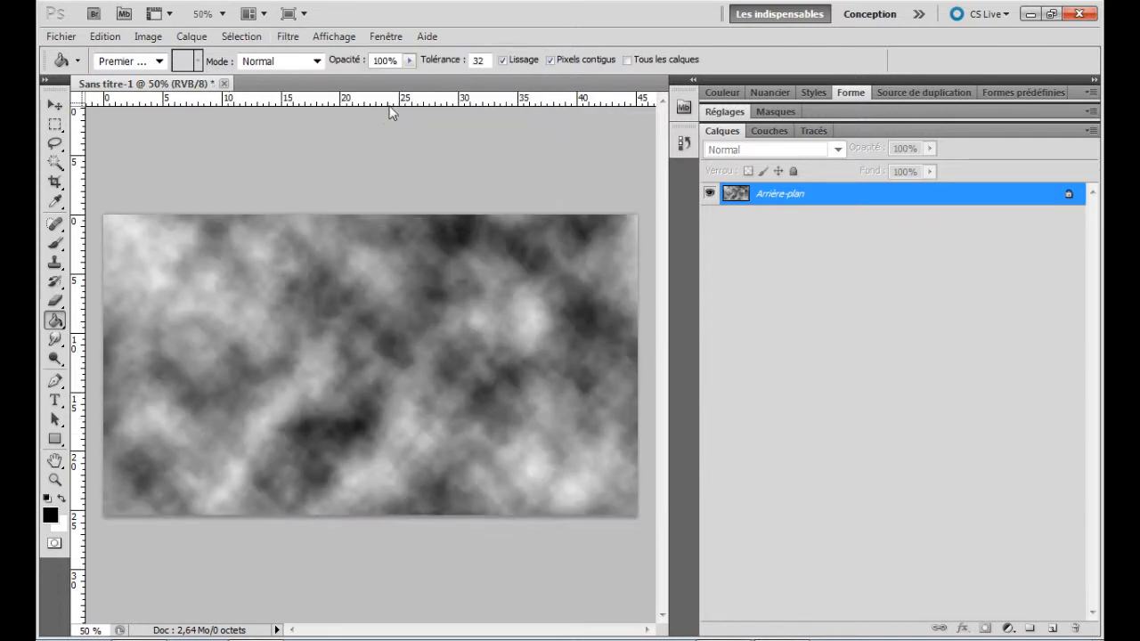
Try the Mosaic (Mosaïque) pixelate filter on the clouds with a cell size of 55
{"action": "left_click", "coordinate": [287, 35]}
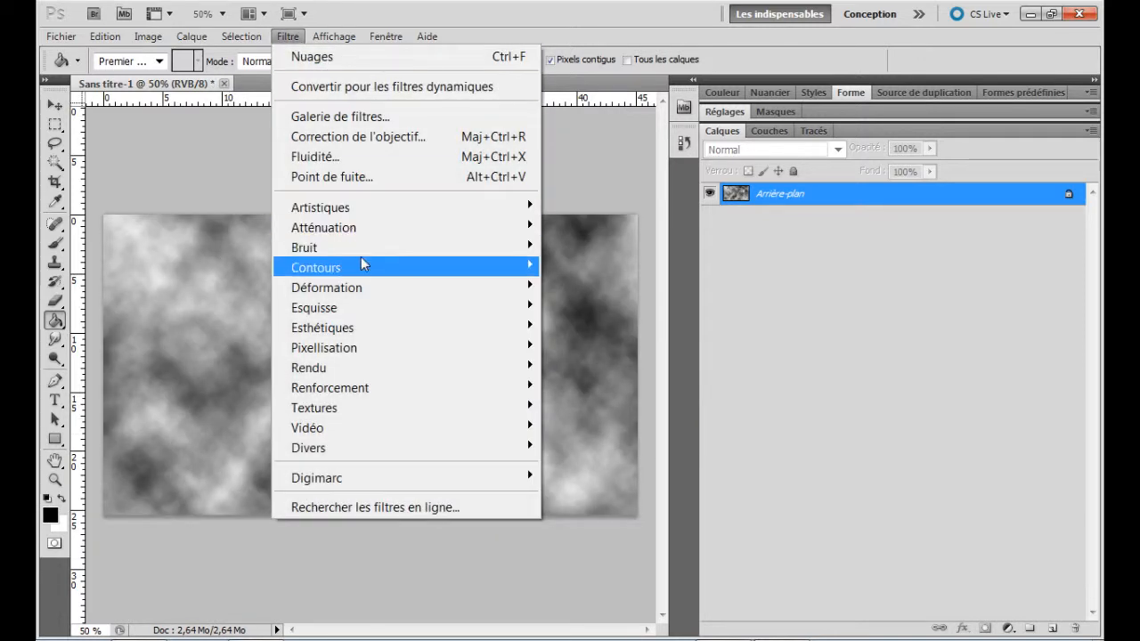
{"action": "mouse_move", "coordinate": [365, 296]}
{"action": "mouse_move", "coordinate": [361, 335]}
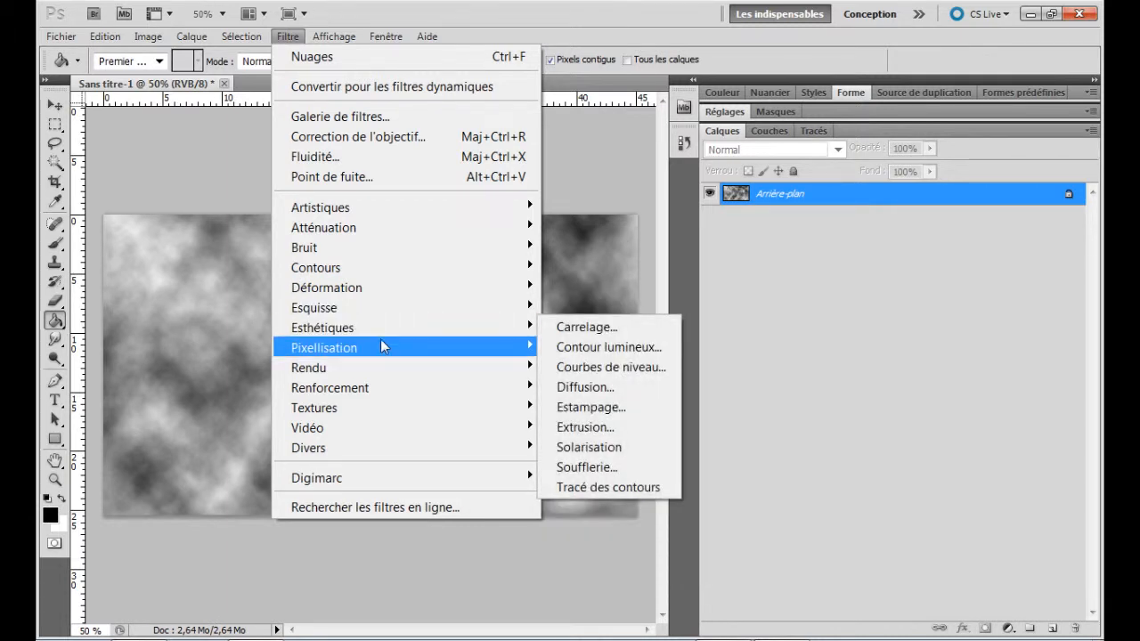
{"action": "mouse_move", "coordinate": [394, 356]}
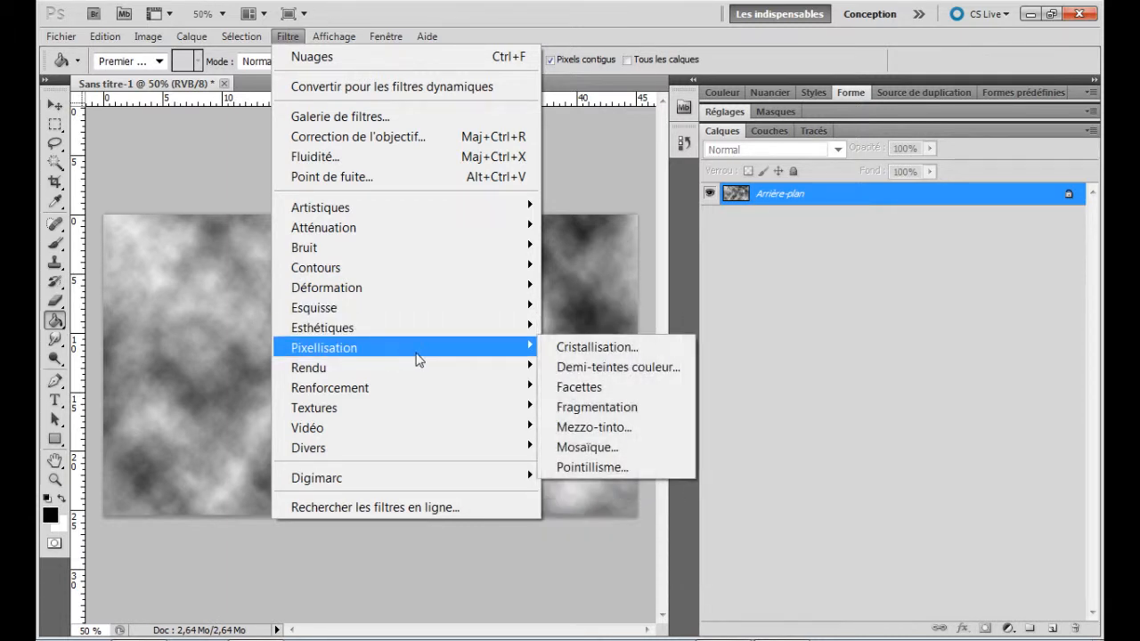
{"action": "left_click", "coordinate": [627, 448]}
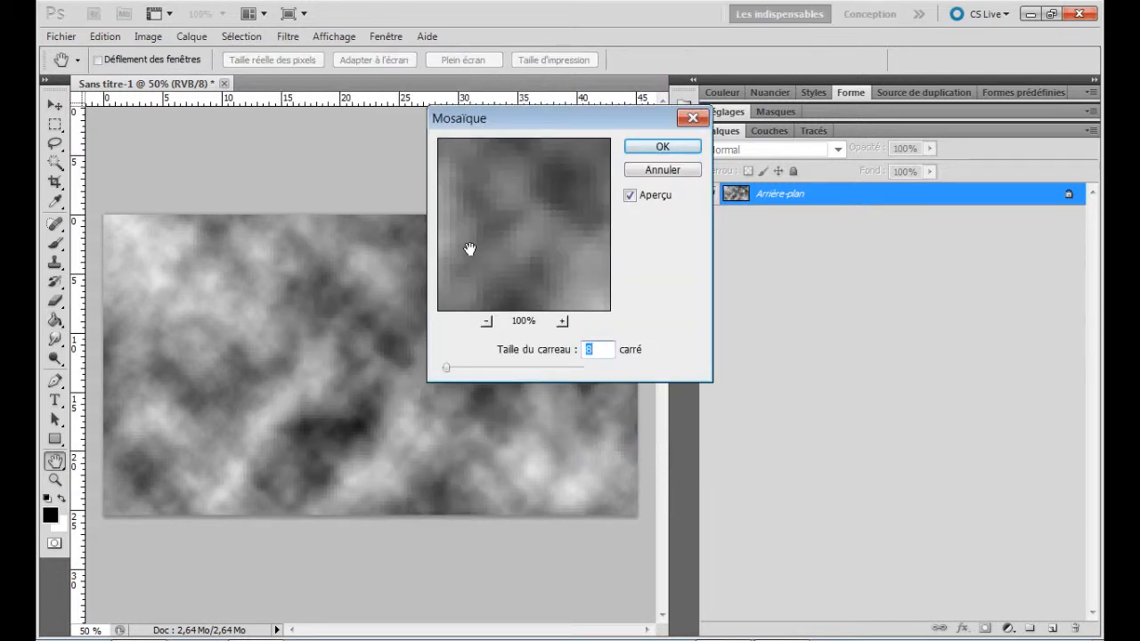
{"action": "type", "text": "50"}
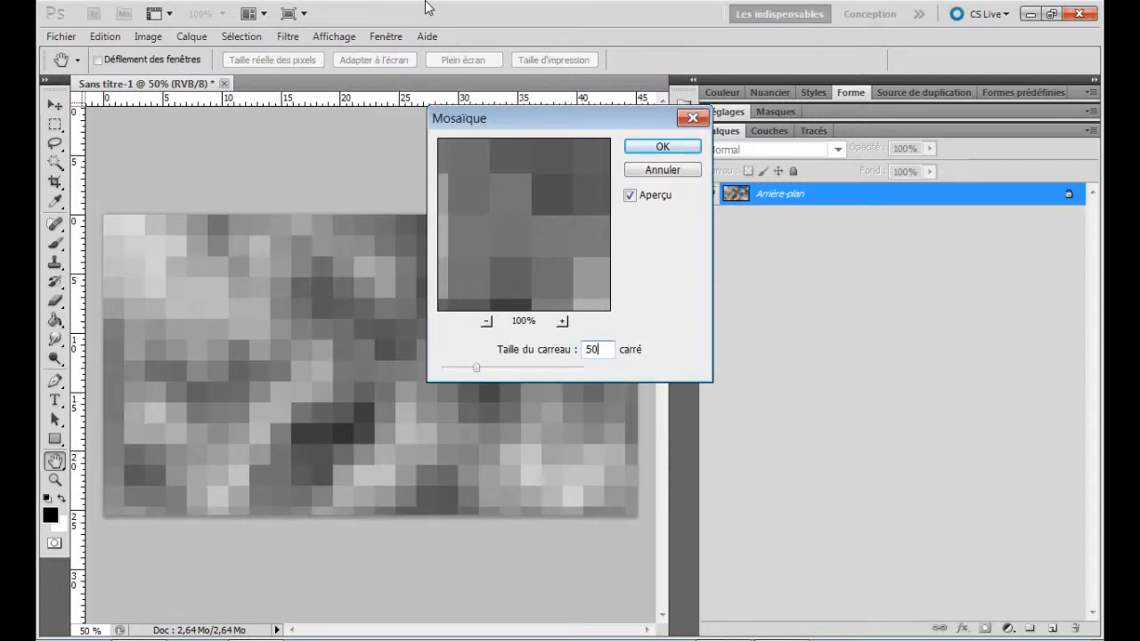
{"action": "key", "text": "BackSpace"}
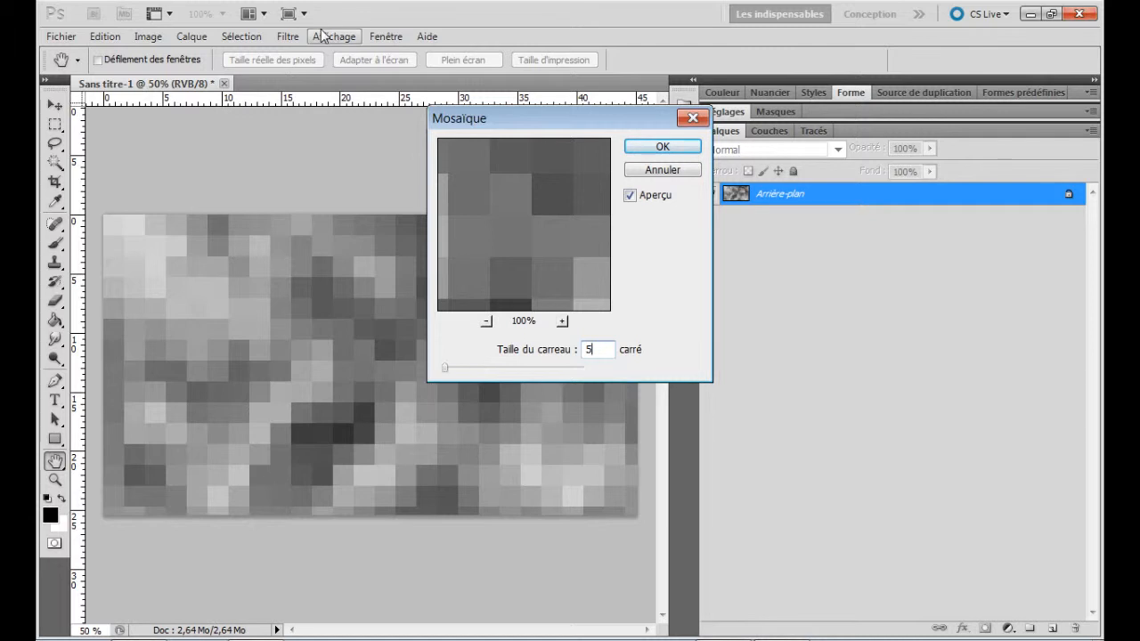
{"action": "type", "text": "5"}
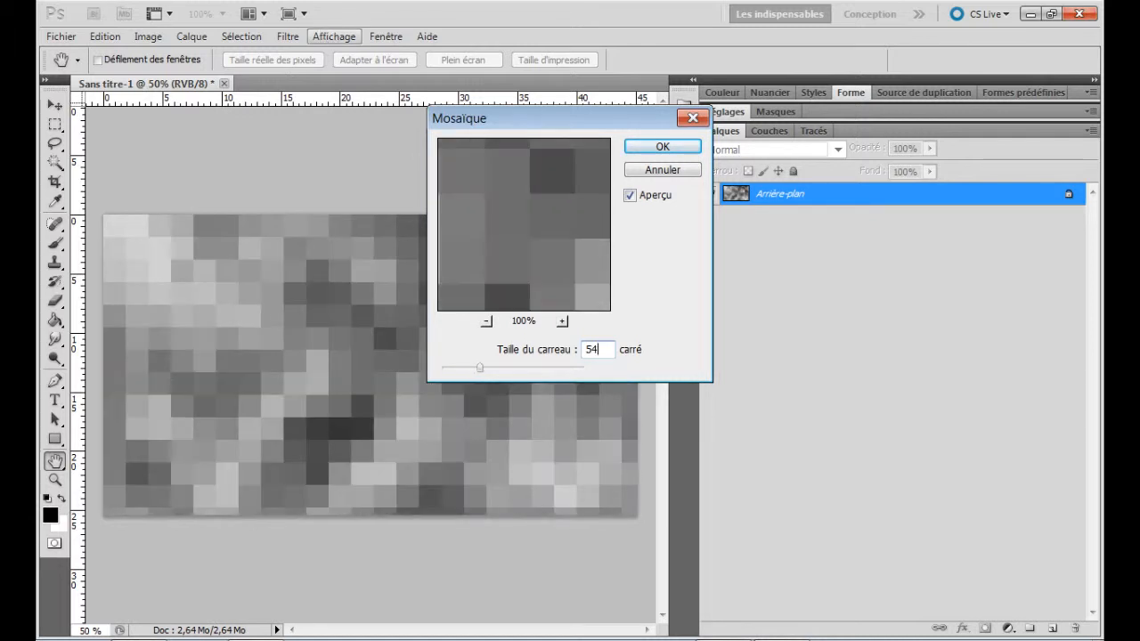
{"action": "key", "text": "BackSpace"}
{"action": "type", "text": "5"}
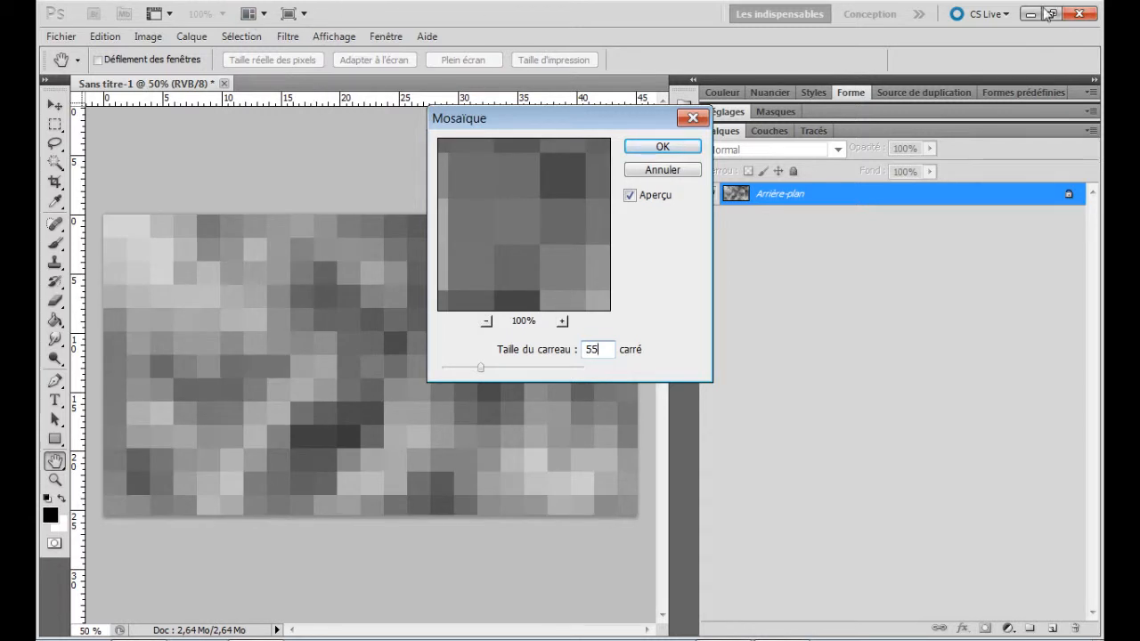
{"action": "left_click", "coordinate": [663, 146]}
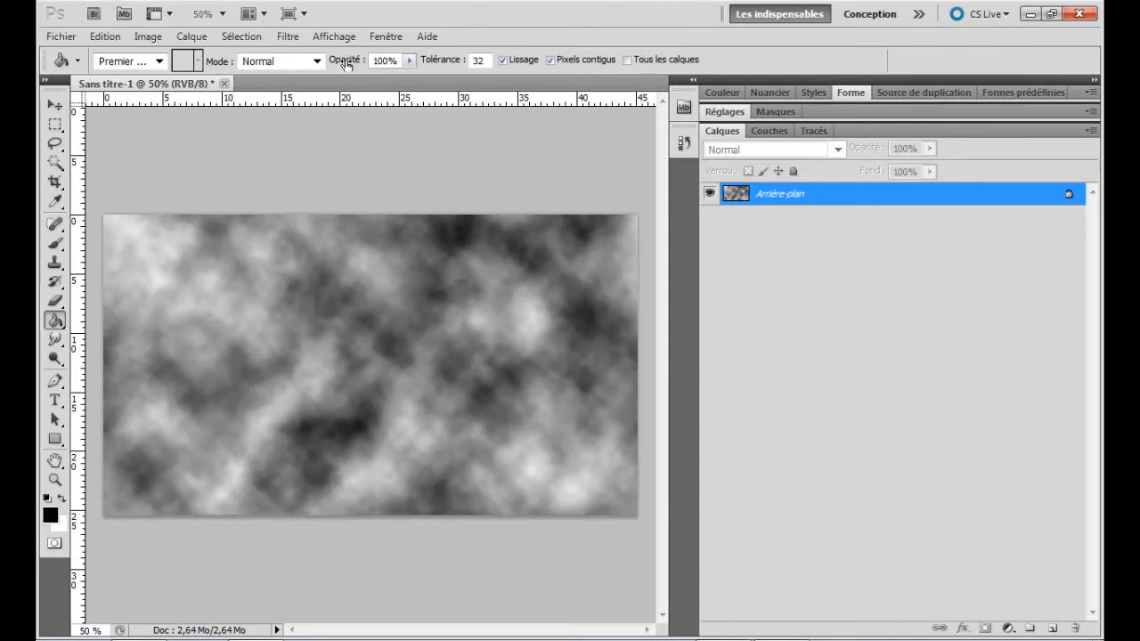
Apply the Mosaic (Mosaïque) pixelate filter to the clouds with a cell size of 50
{"action": "left_click", "coordinate": [287, 36]}
{"action": "mouse_move", "coordinate": [396, 372]}
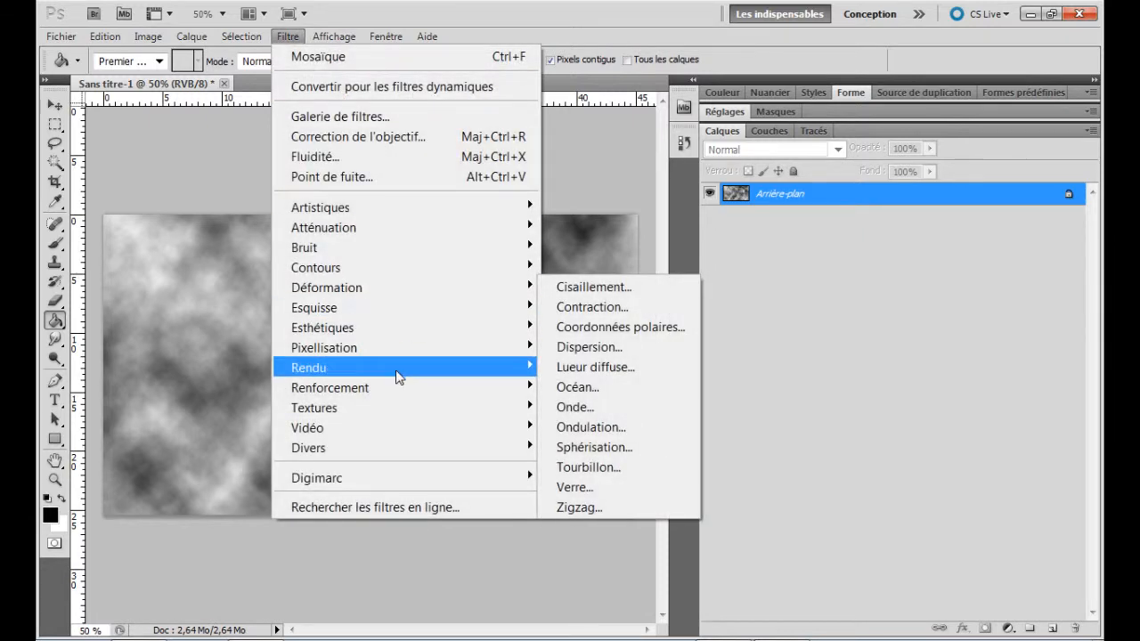
{"action": "mouse_move", "coordinate": [404, 349]}
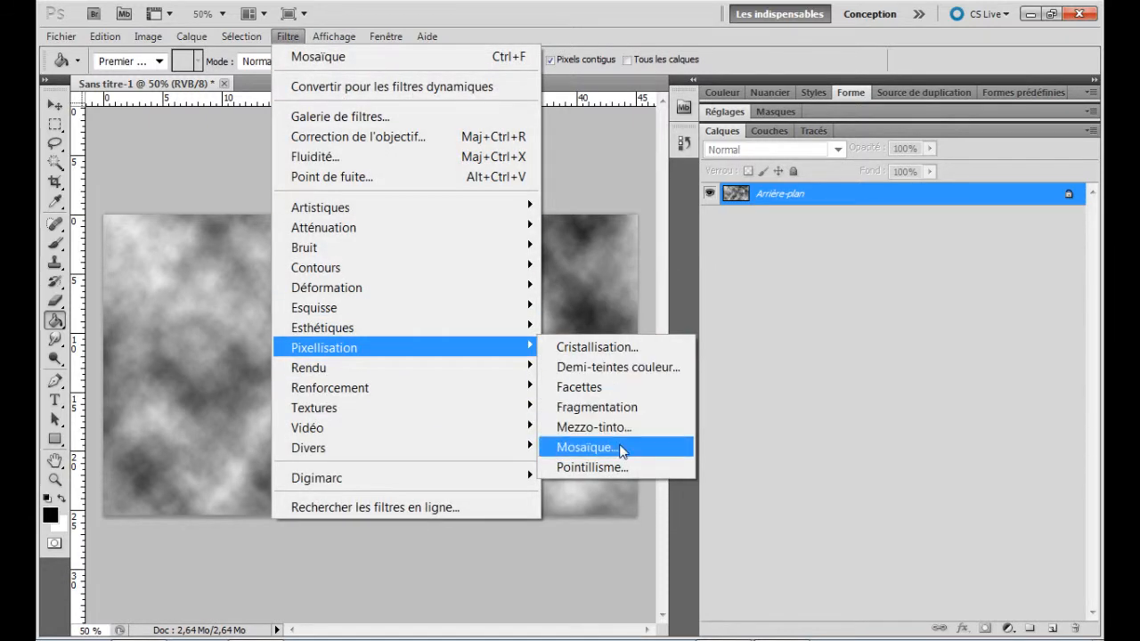
{"action": "left_click", "coordinate": [620, 448]}
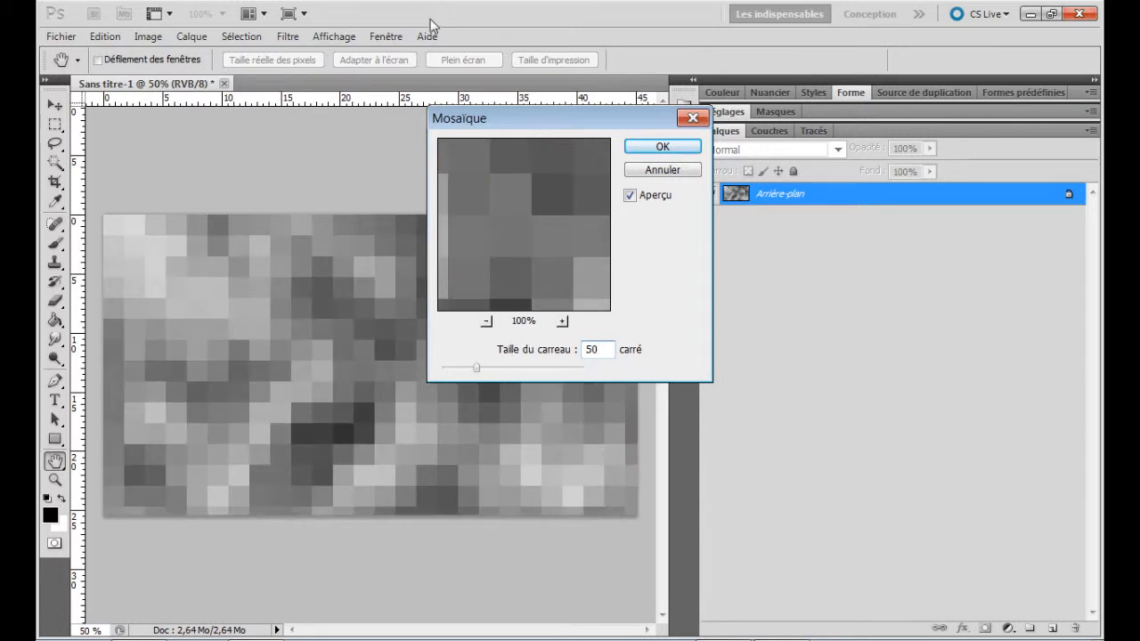
{"action": "left_click", "coordinate": [662, 146]}
{"action": "key", "text": "g"}
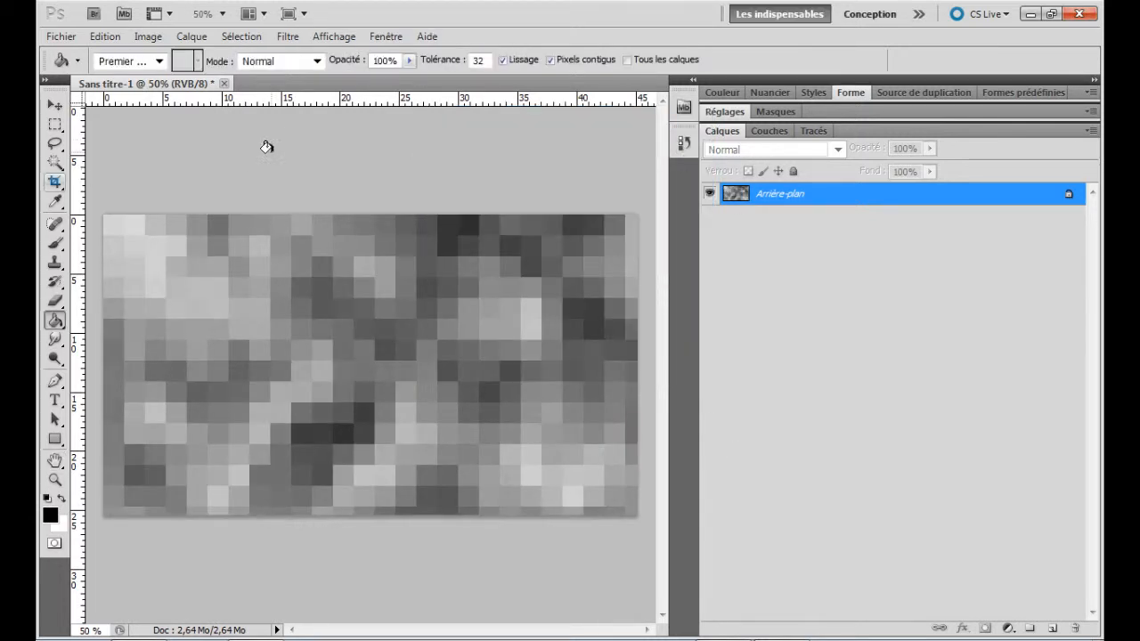
Apply the Median (Médiane) noise filter to the mosaic background with a radius of 5 pixels
{"action": "left_click", "coordinate": [301, 40]}
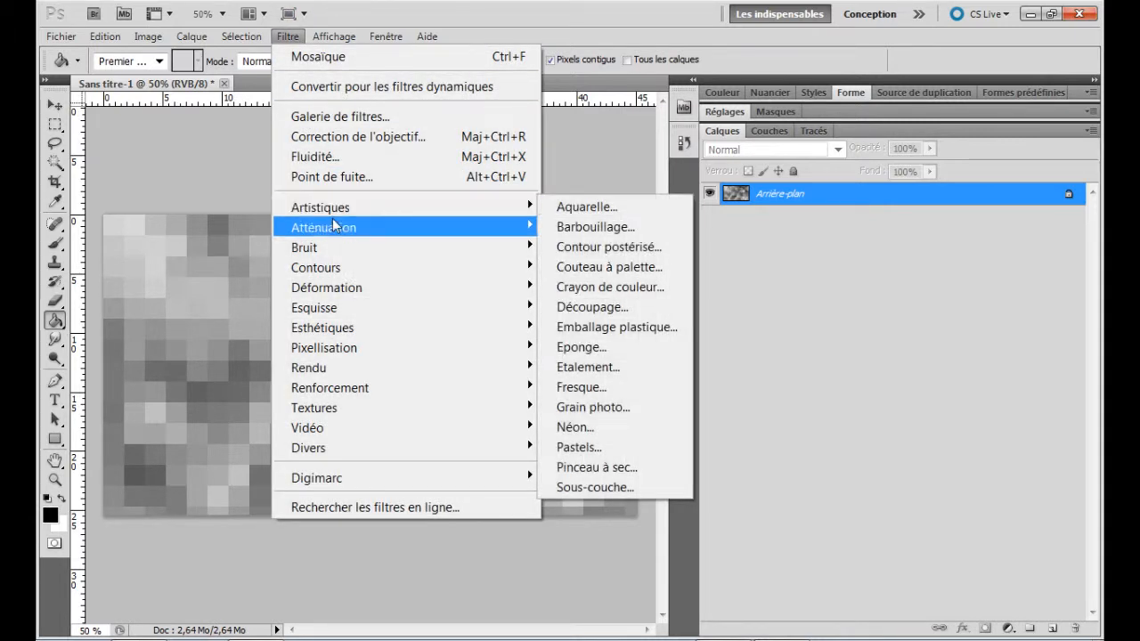
{"action": "mouse_move", "coordinate": [337, 232]}
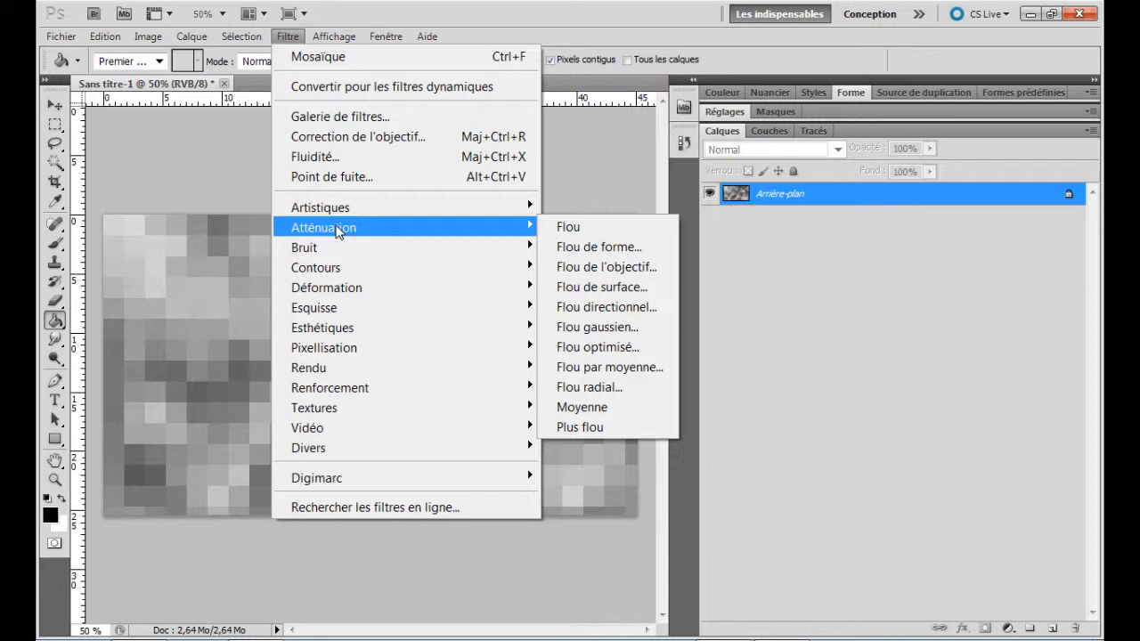
{"action": "mouse_move", "coordinate": [356, 249]}
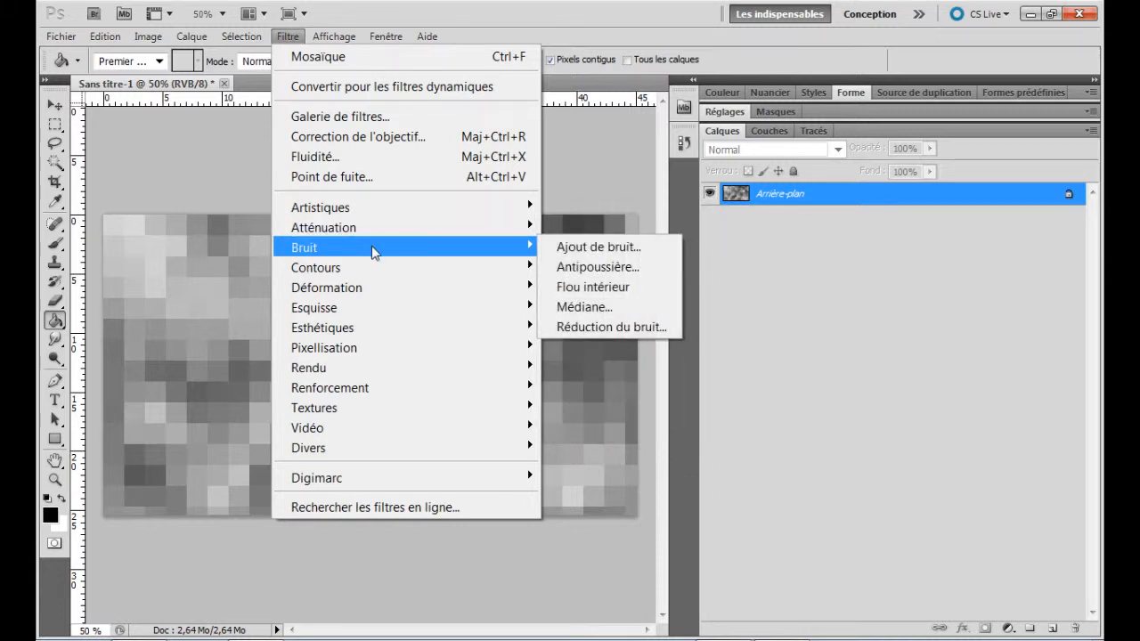
{"action": "left_click", "coordinate": [568, 306]}
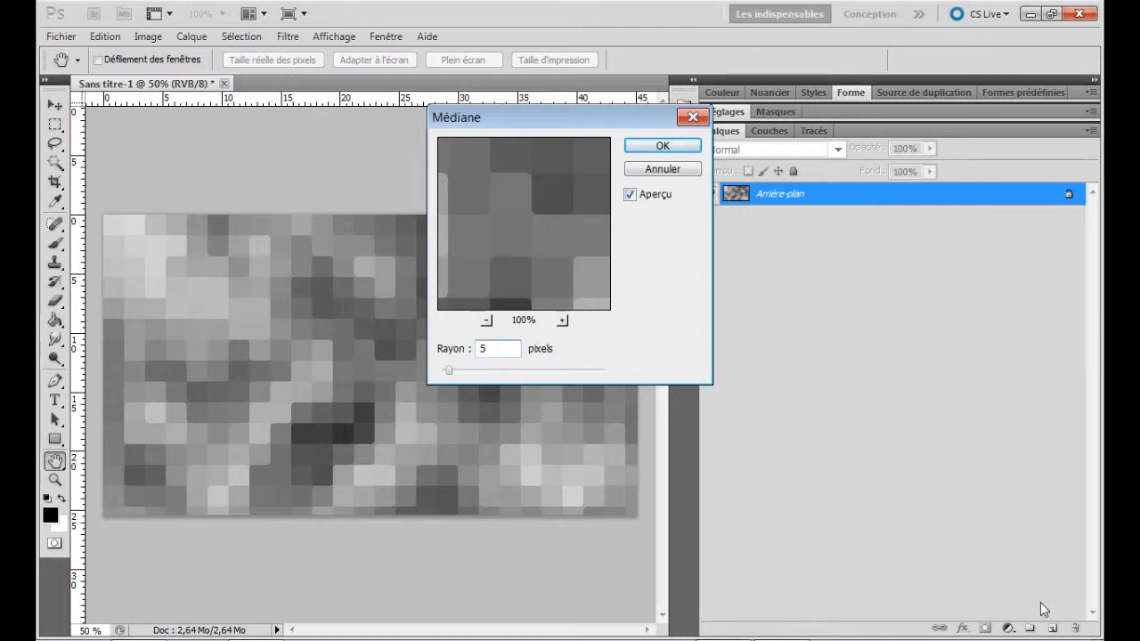
{"action": "key", "text": "g"}
{"action": "left_click", "coordinate": [659, 146]}
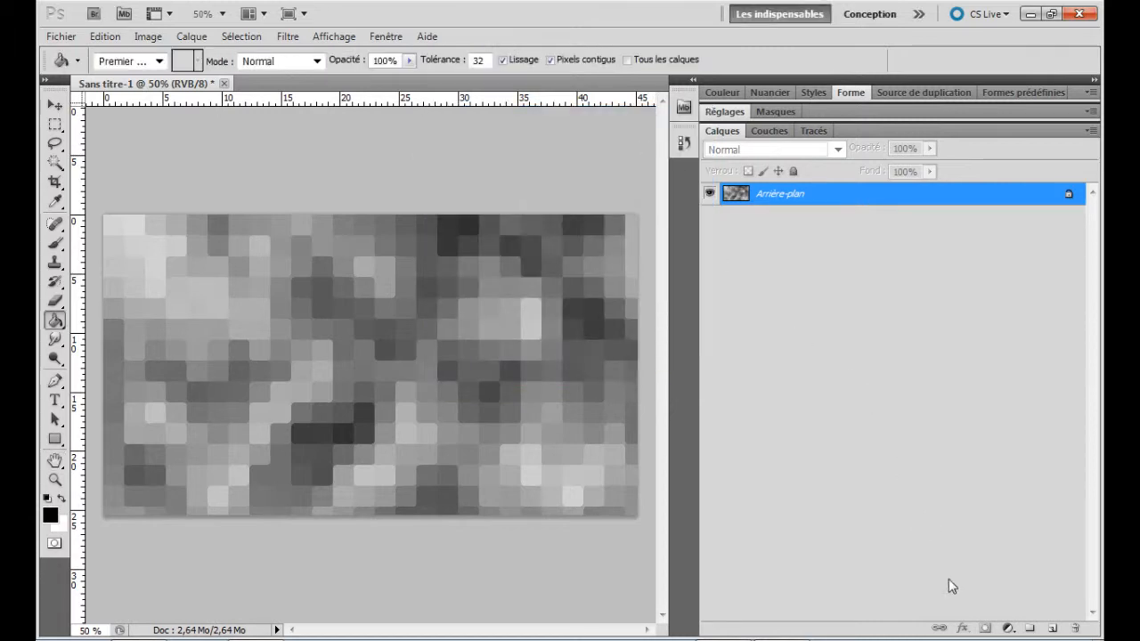
{"action": "left_click", "coordinate": [46, 37]}
{"action": "left_click", "coordinate": [579, 135]}
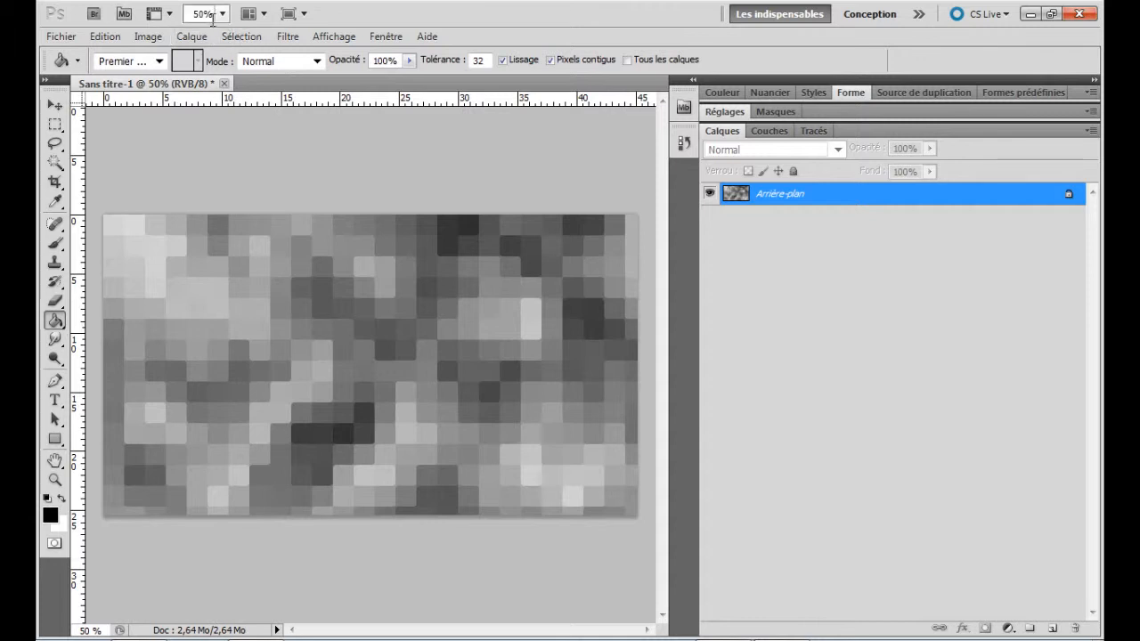
Apply the Glowing Edges (Contour lumineux) filter with thickness 4, brightness 9 and smoothness 10
{"action": "left_click", "coordinate": [288, 37]}
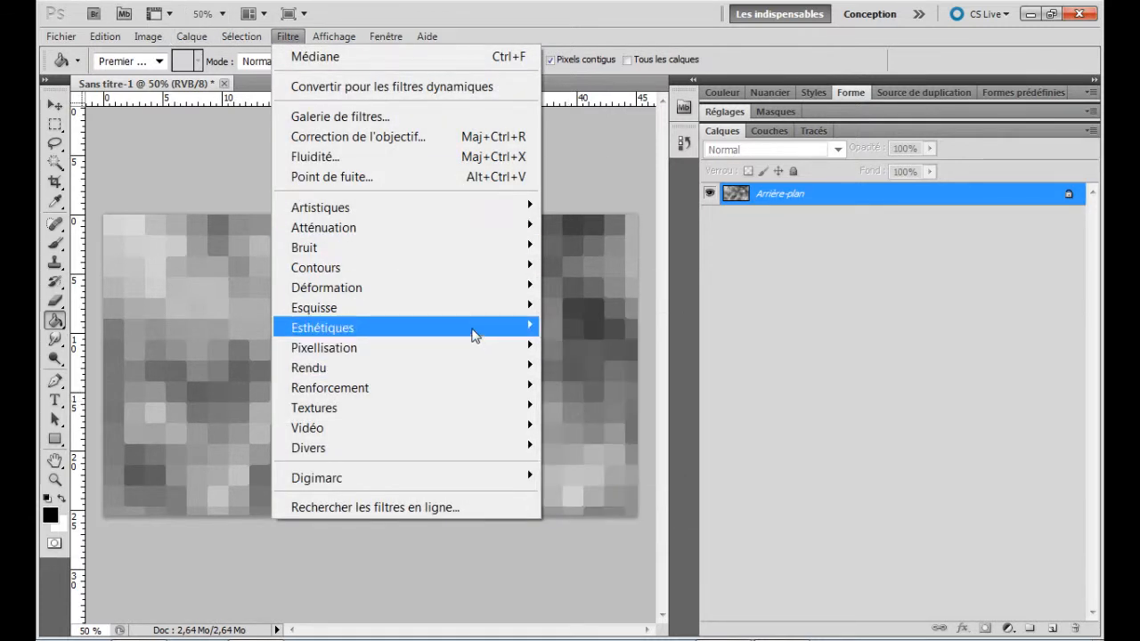
{"action": "mouse_move", "coordinate": [471, 329]}
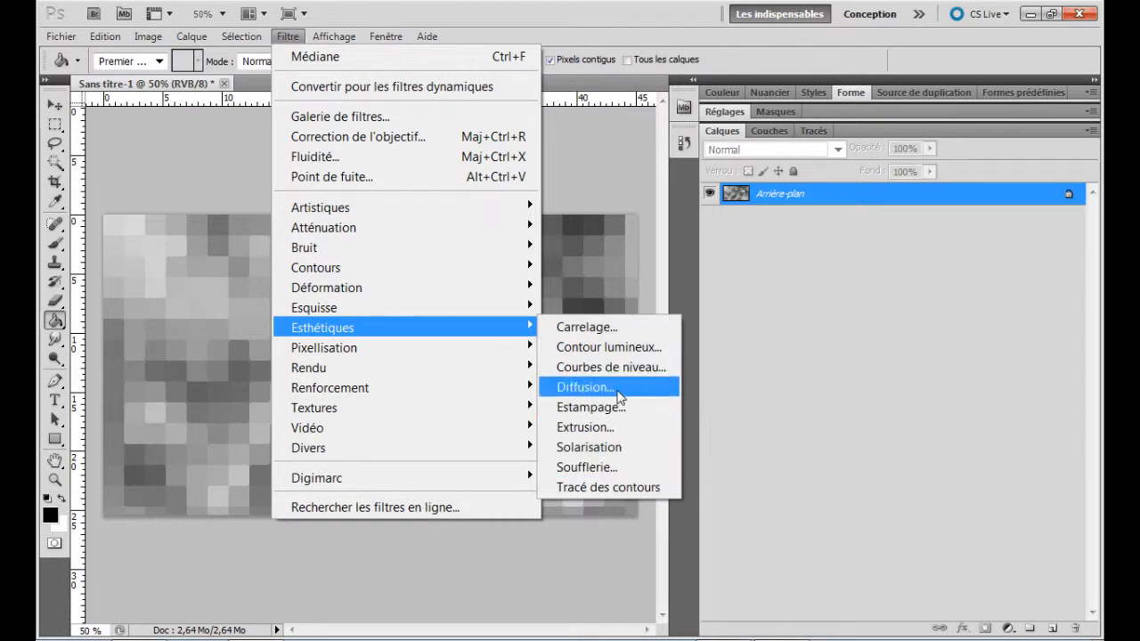
{"action": "left_click", "coordinate": [614, 353]}
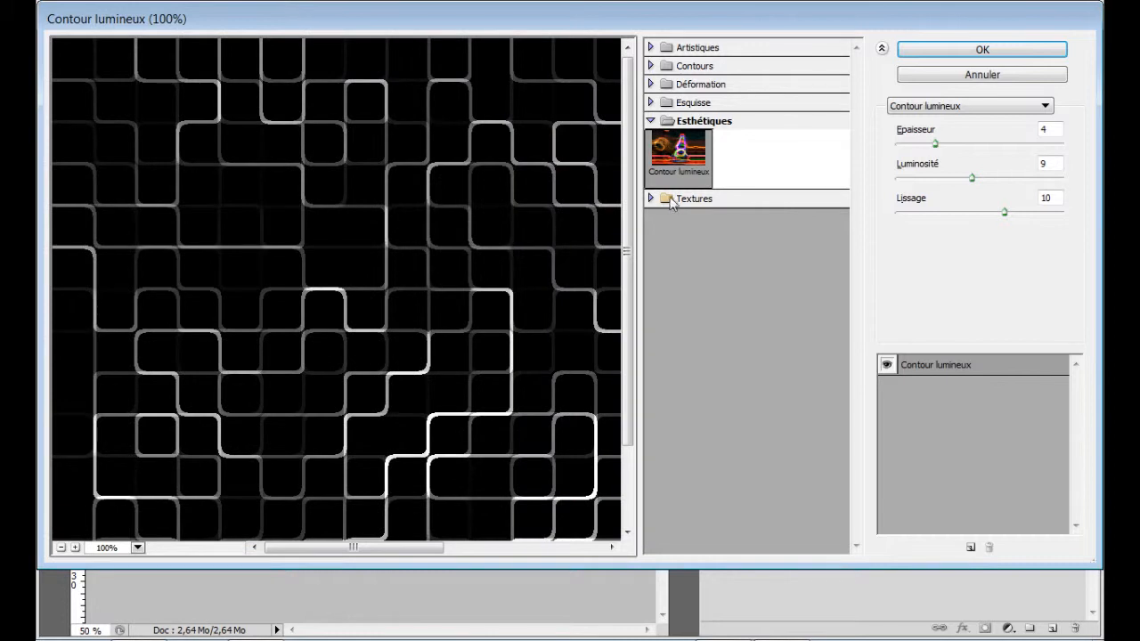
{"action": "double_click", "coordinate": [1046, 128]}
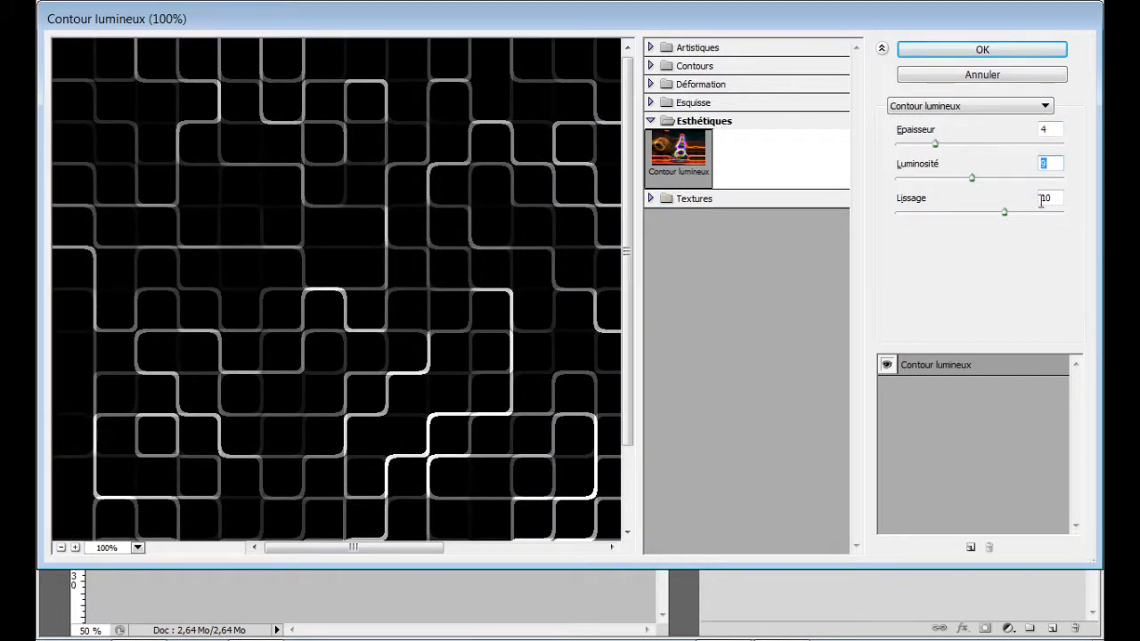
{"action": "left_click", "coordinate": [927, 52]}
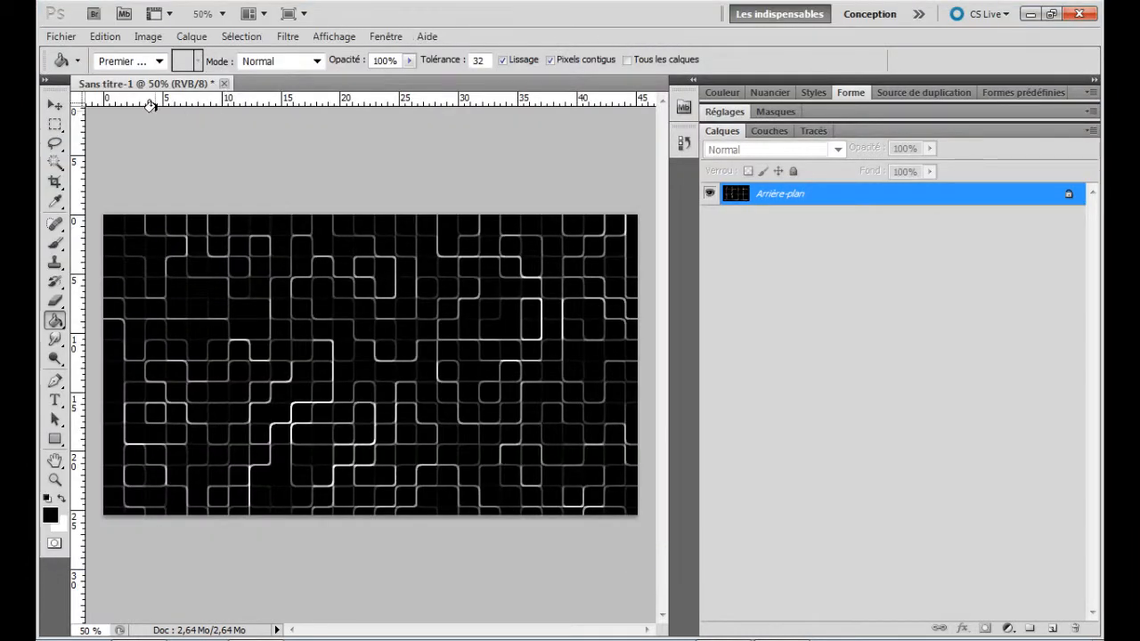
Add a new layer above the background and set up a soft round 201 px brush with 0% hardness
{"action": "left_click", "coordinate": [1051, 627]}
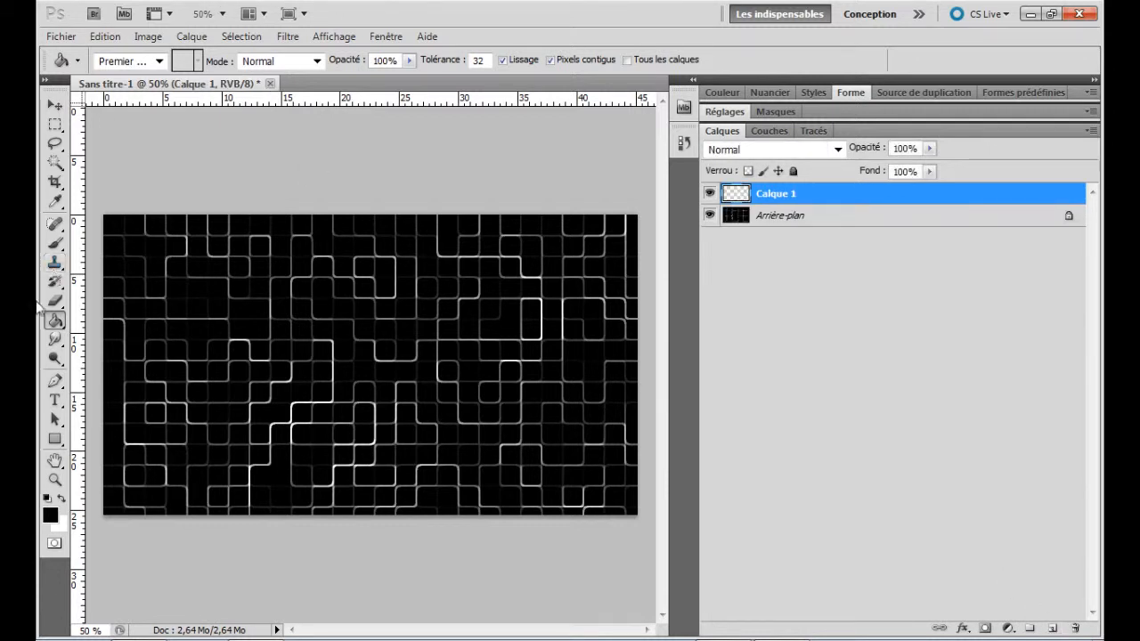
{"action": "left_click", "coordinate": [55, 242]}
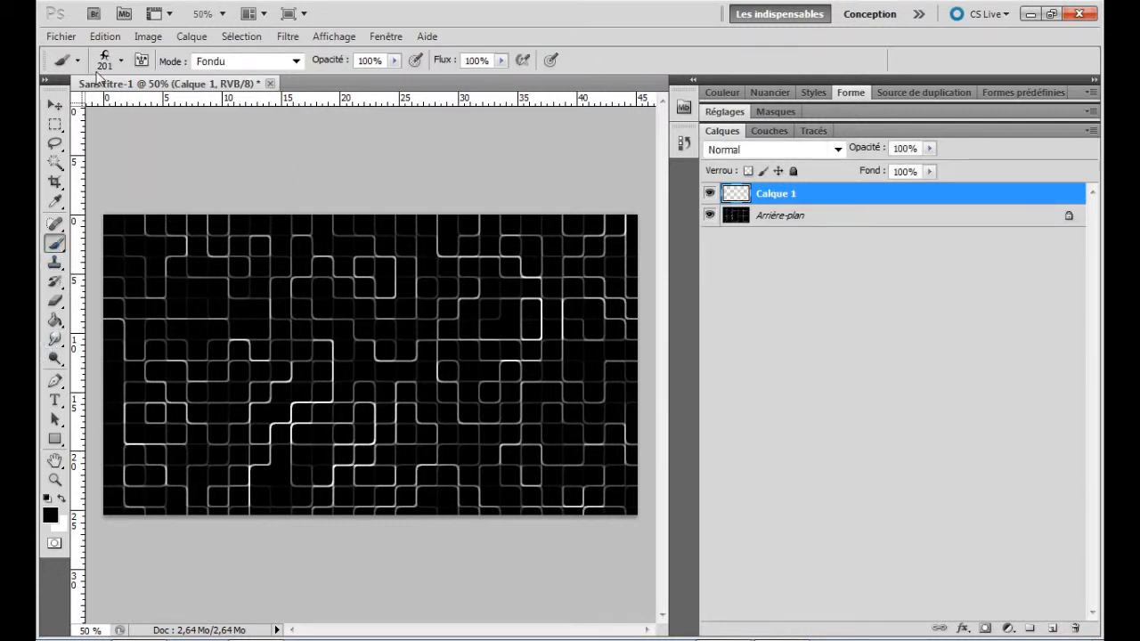
{"action": "left_click", "coordinate": [121, 60]}
{"action": "left_click", "coordinate": [97, 182]}
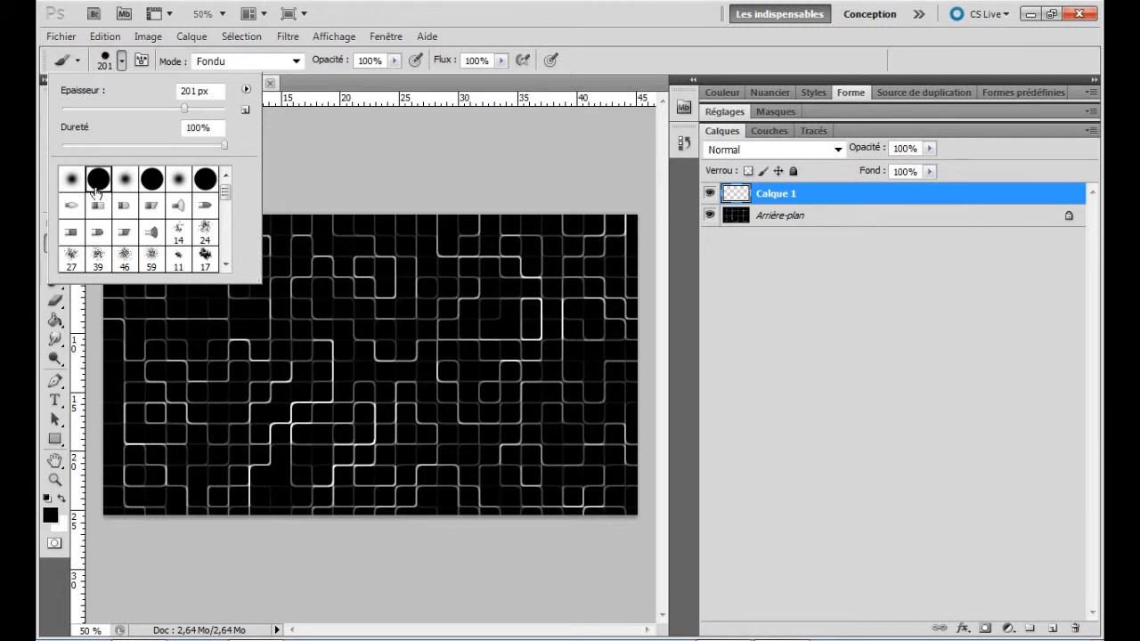
{"action": "left_click", "coordinate": [71, 183]}
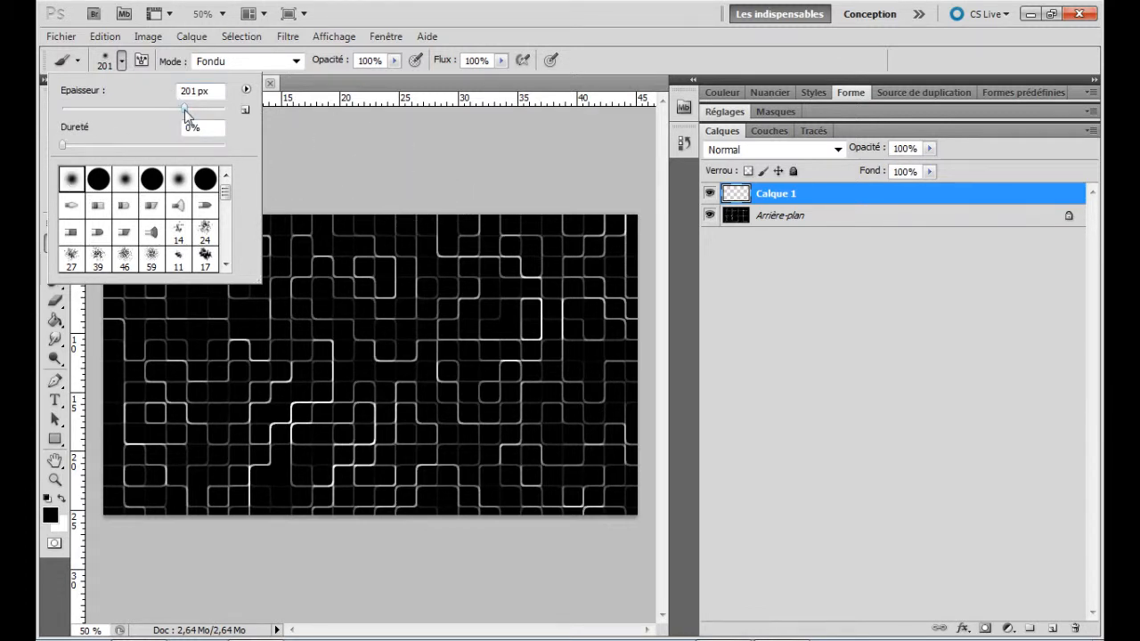
{"action": "left_click", "coordinate": [354, 143]}
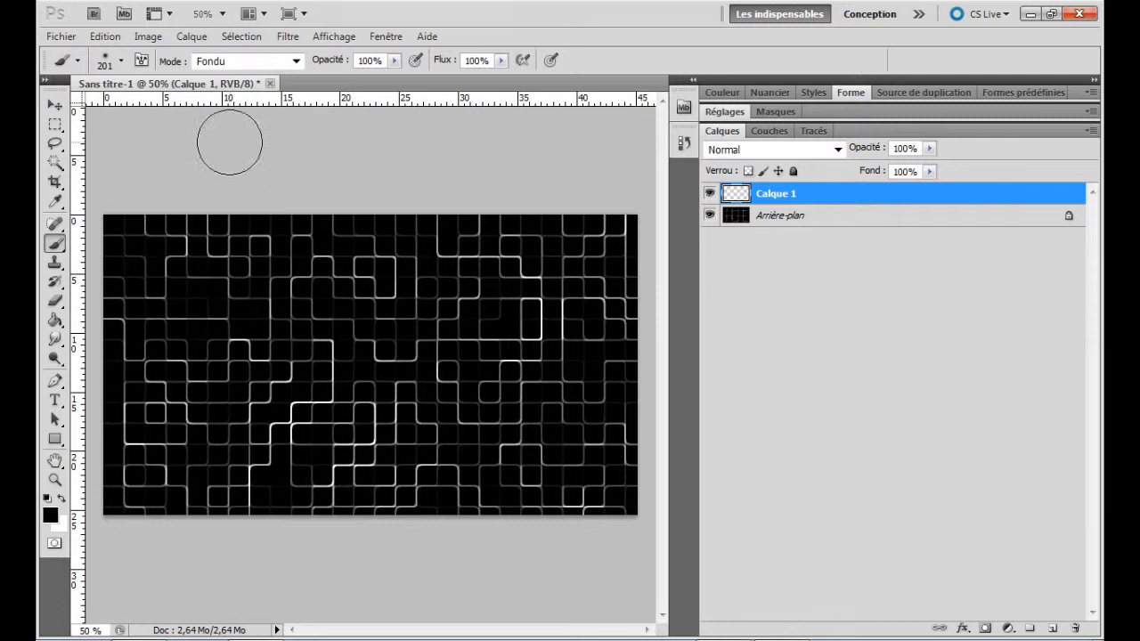
Set the foreground color to red ff0000 and paint over the upper-left corner of the canvas on the new layer
{"action": "left_click", "coordinate": [50, 515]}
{"action": "left_click_drag", "start_coordinate": [494, 205], "coordinate": [687, 96]}
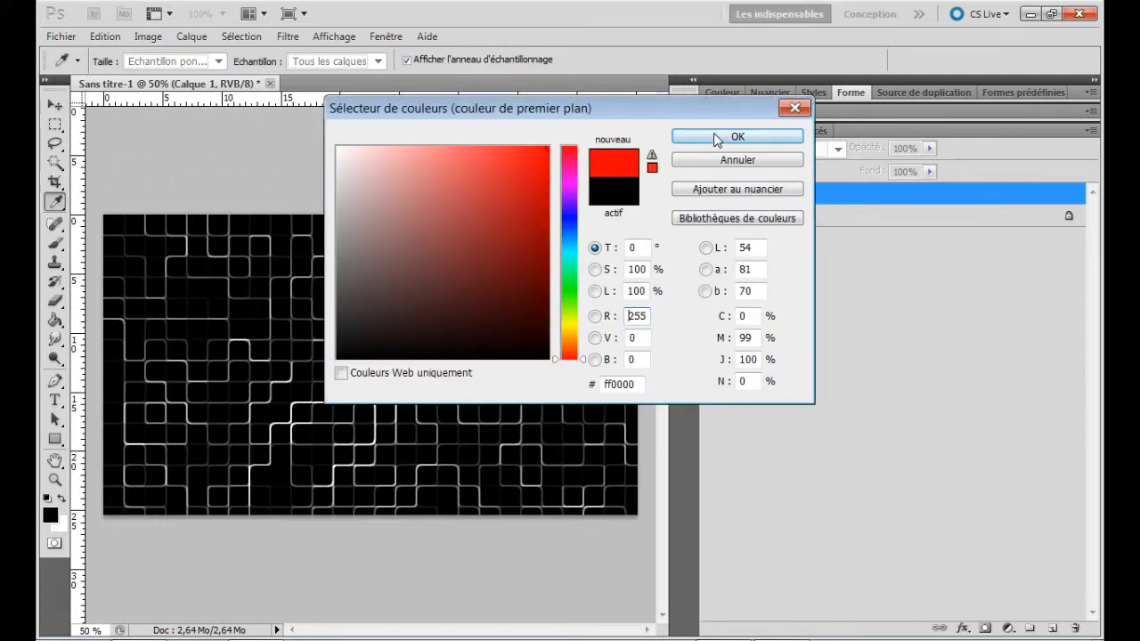
{"action": "left_click", "coordinate": [715, 140]}
{"action": "mouse_move", "coordinate": [116, 238]}
{"action": "left_mouse_down"}
{"action": "mouse_move", "coordinate": [174, 230]}
{"action": "mouse_move", "coordinate": [120, 230]}
{"action": "mouse_move", "coordinate": [184, 228]}
{"action": "mouse_move", "coordinate": [192, 236]}
{"action": "mouse_move", "coordinate": [134, 237]}
{"action": "mouse_move", "coordinate": [238, 248]}
{"action": "mouse_move", "coordinate": [120, 262]}
{"action": "left_mouse_up"}
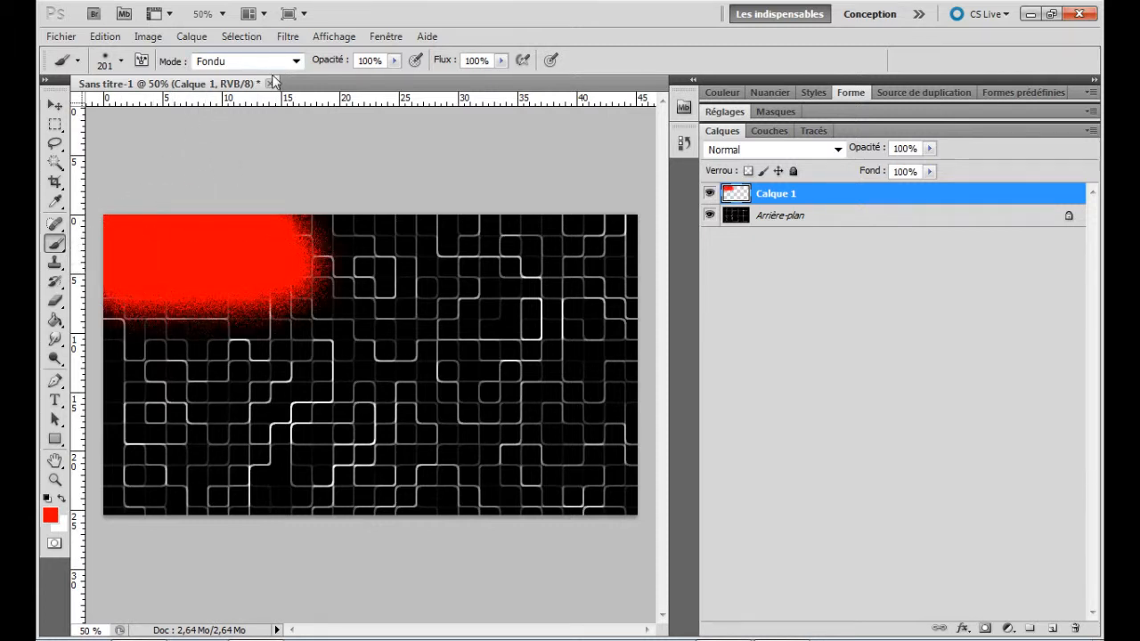
Set the brush mode to Normal and paint a larger soft red area over the upper-left part of the canvas
{"action": "left_click", "coordinate": [294, 60]}
{"action": "left_click", "coordinate": [222, 76]}
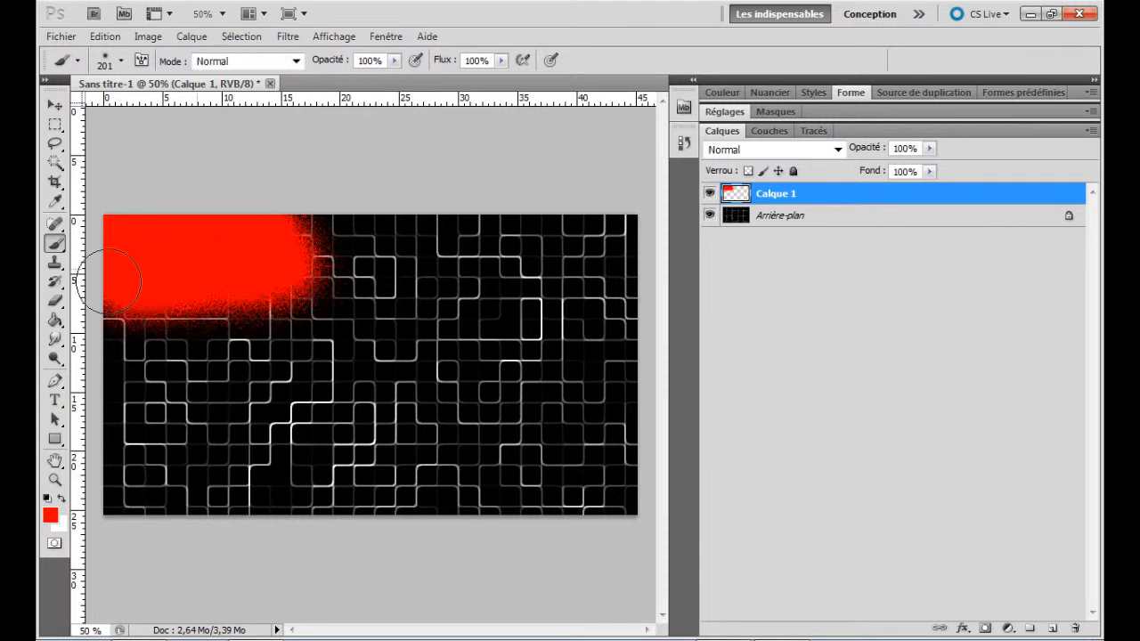
{"action": "mouse_move", "coordinate": [109, 278]}
{"action": "left_mouse_down"}
{"action": "mouse_move", "coordinate": [178, 296]}
{"action": "mouse_move", "coordinate": [135, 302]}
{"action": "mouse_move", "coordinate": [212, 313]}
{"action": "mouse_move", "coordinate": [115, 317]}
{"action": "mouse_move", "coordinate": [271, 319]}
{"action": "mouse_move", "coordinate": [315, 268]}
{"action": "mouse_move", "coordinate": [338, 210]}
{"action": "mouse_move", "coordinate": [304, 301]}
{"action": "mouse_move", "coordinate": [250, 238]}
{"action": "mouse_move", "coordinate": [356, 304]}
{"action": "mouse_move", "coordinate": [268, 241]}
{"action": "mouse_move", "coordinate": [309, 316]}
{"action": "mouse_move", "coordinate": [147, 283]}
{"action": "mouse_move", "coordinate": [243, 329]}
{"action": "mouse_move", "coordinate": [107, 306]}
{"action": "left_mouse_up"}
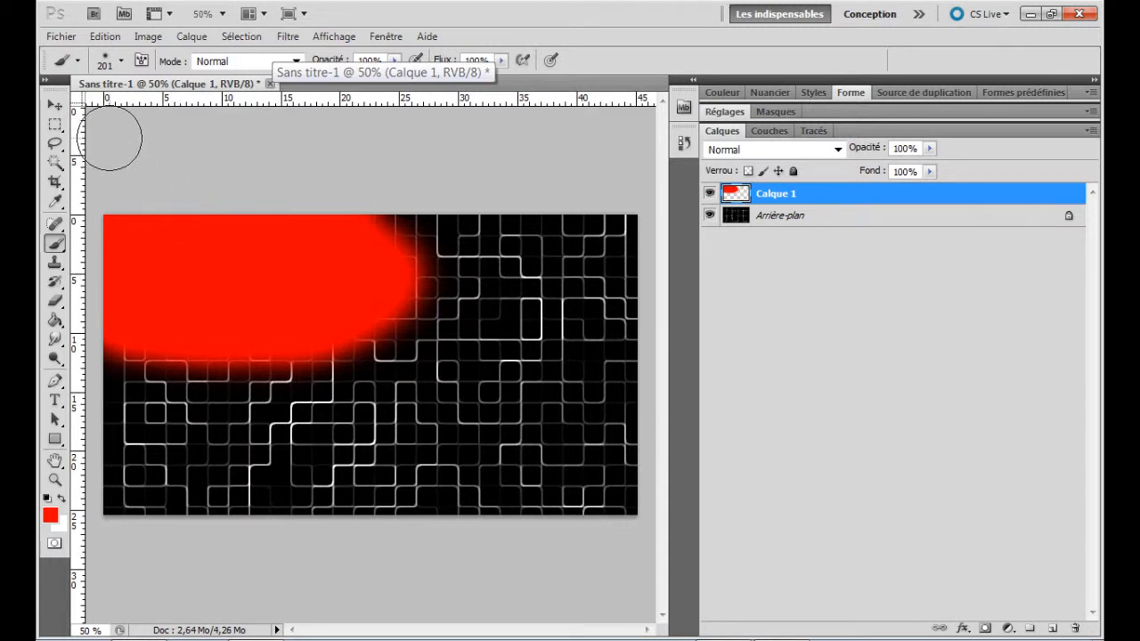
Set the foreground color to orange ffae00 and paint the upper-middle part of the canvas beside the red area
{"action": "left_click", "coordinate": [48, 517]}
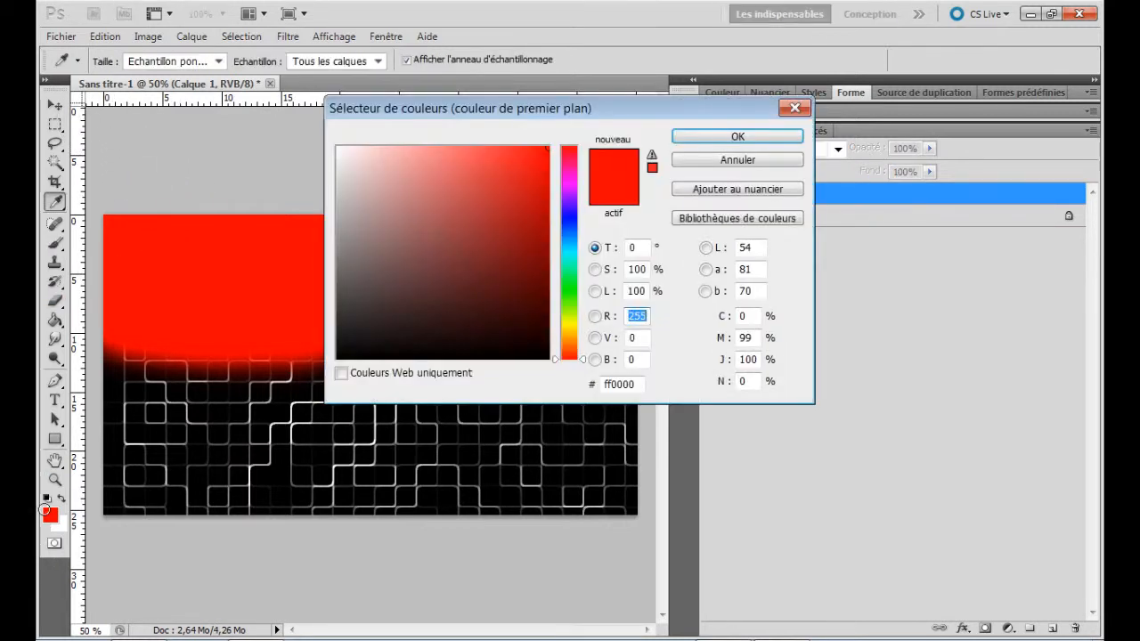
{"action": "left_click_drag", "start_coordinate": [559, 301], "coordinate": [569, 334]}
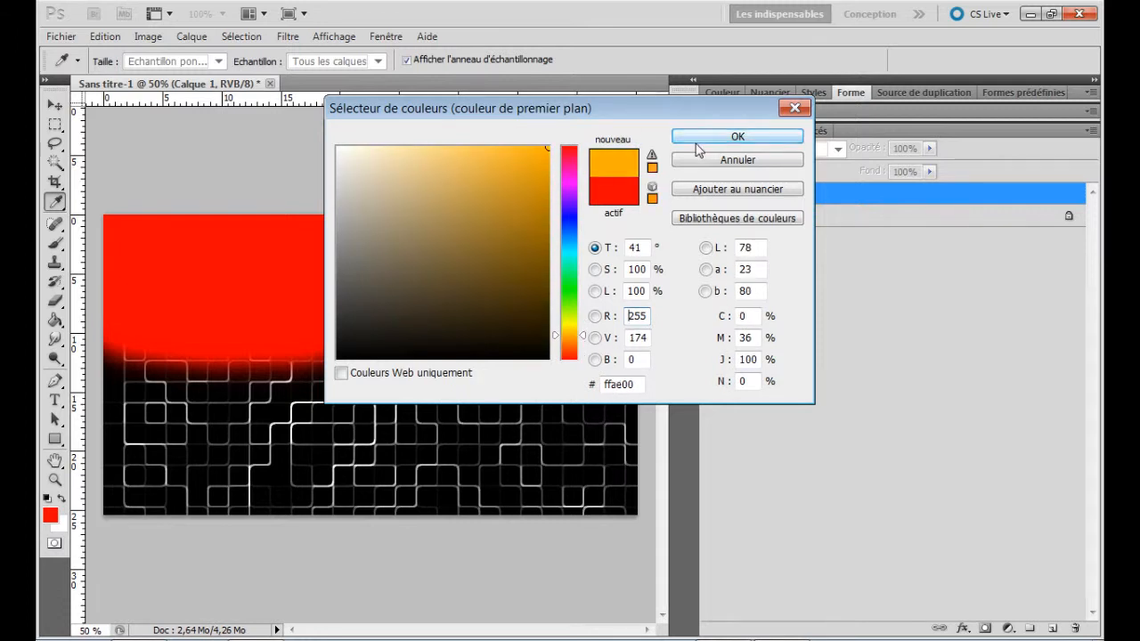
{"action": "left_click", "coordinate": [737, 136]}
{"action": "key", "text": "b"}
{"action": "mouse_move", "coordinate": [344, 204]}
{"action": "left_mouse_down"}
{"action": "mouse_move", "coordinate": [324, 224]}
{"action": "mouse_move", "coordinate": [322, 294]}
{"action": "mouse_move", "coordinate": [370, 358]}
{"action": "mouse_move", "coordinate": [477, 358]}
{"action": "mouse_move", "coordinate": [314, 338]}
{"action": "mouse_move", "coordinate": [426, 286]}
{"action": "mouse_move", "coordinate": [378, 347]}
{"action": "mouse_move", "coordinate": [401, 211]}
{"action": "mouse_move", "coordinate": [373, 309]}
{"action": "mouse_move", "coordinate": [396, 340]}
{"action": "mouse_move", "coordinate": [438, 225]}
{"action": "mouse_move", "coordinate": [464, 340]}
{"action": "mouse_move", "coordinate": [462, 218]}
{"action": "mouse_move", "coordinate": [425, 351]}
{"action": "left_mouse_up"}
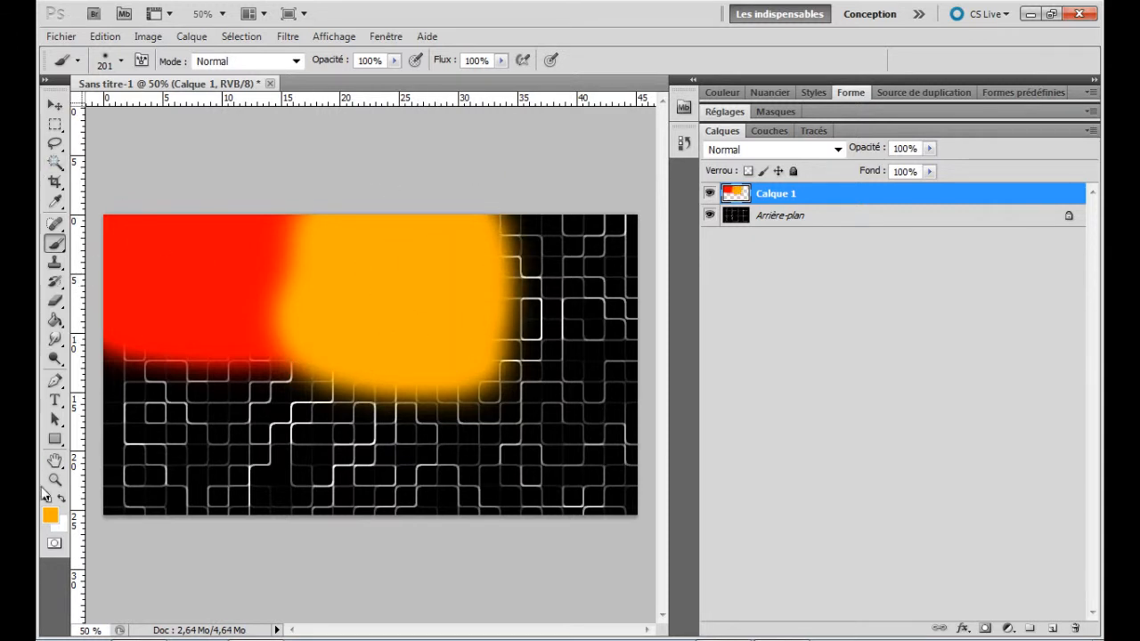
Set the foreground color to yellow ffe400 and paint over the upper-right part of the canvas
{"action": "left_click", "coordinate": [51, 516]}
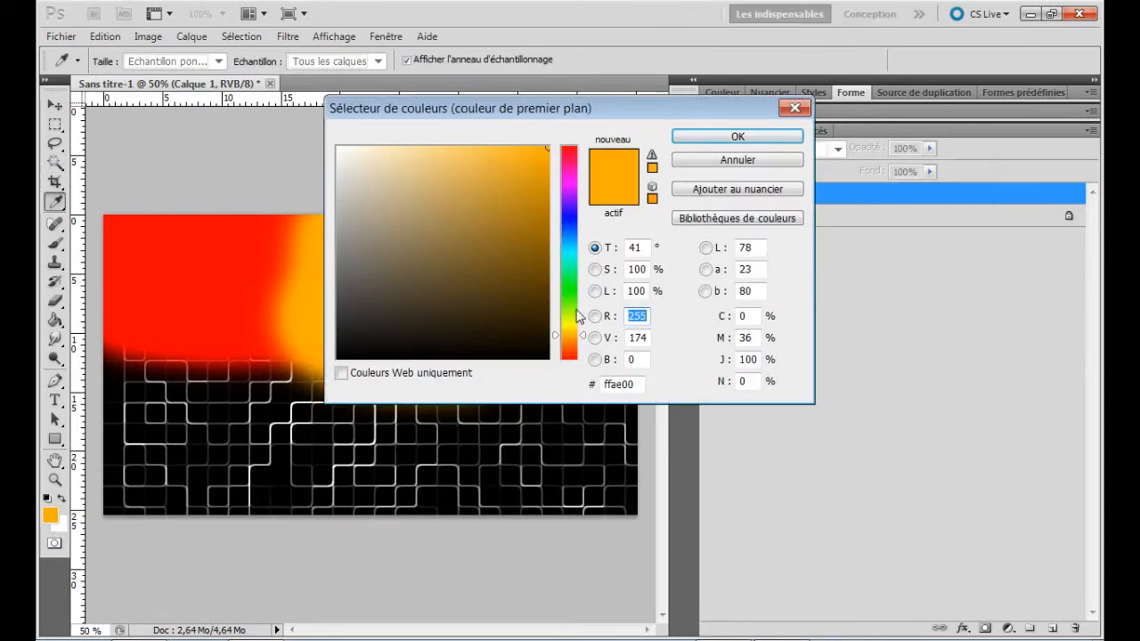
{"action": "left_click_drag", "start_coordinate": [576, 310], "coordinate": [576, 328]}
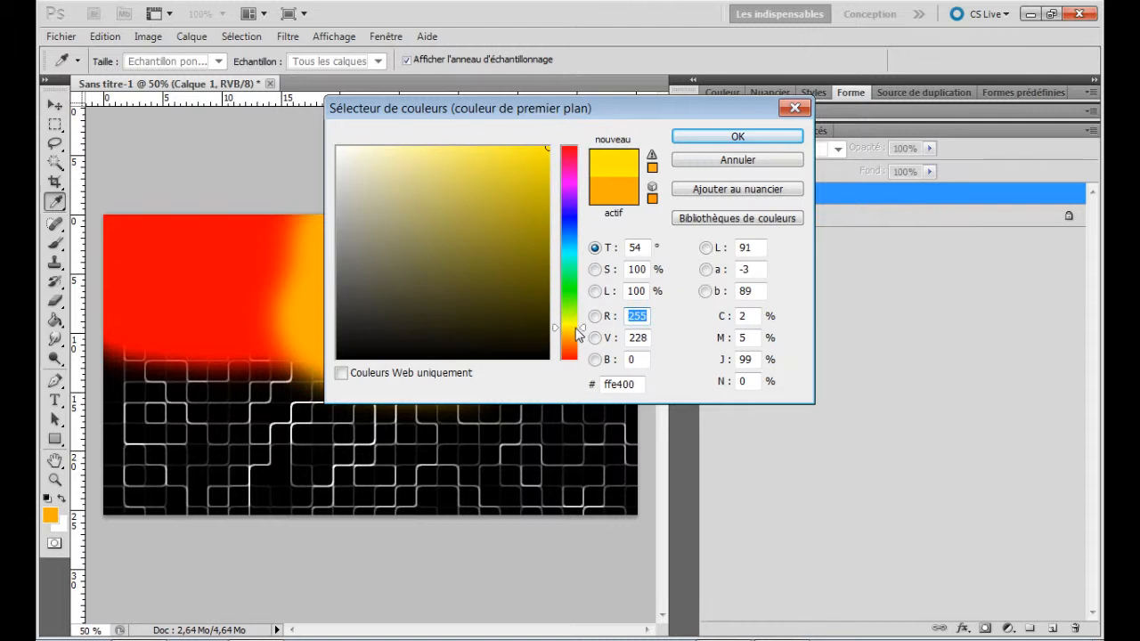
{"action": "left_click", "coordinate": [679, 140]}
{"action": "mouse_move", "coordinate": [534, 235]}
{"action": "left_mouse_down"}
{"action": "mouse_move", "coordinate": [506, 369]}
{"action": "mouse_move", "coordinate": [519, 214]}
{"action": "mouse_move", "coordinate": [521, 271]}
{"action": "mouse_move", "coordinate": [647, 229]}
{"action": "mouse_move", "coordinate": [547, 233]}
{"action": "mouse_move", "coordinate": [569, 279]}
{"action": "mouse_move", "coordinate": [619, 318]}
{"action": "mouse_move", "coordinate": [507, 330]}
{"action": "mouse_move", "coordinate": [548, 343]}
{"action": "mouse_move", "coordinate": [680, 297]}
{"action": "mouse_move", "coordinate": [529, 304]}
{"action": "mouse_move", "coordinate": [522, 336]}
{"action": "mouse_move", "coordinate": [464, 321]}
{"action": "mouse_move", "coordinate": [477, 215]}
{"action": "mouse_move", "coordinate": [473, 374]}
{"action": "left_mouse_up"}
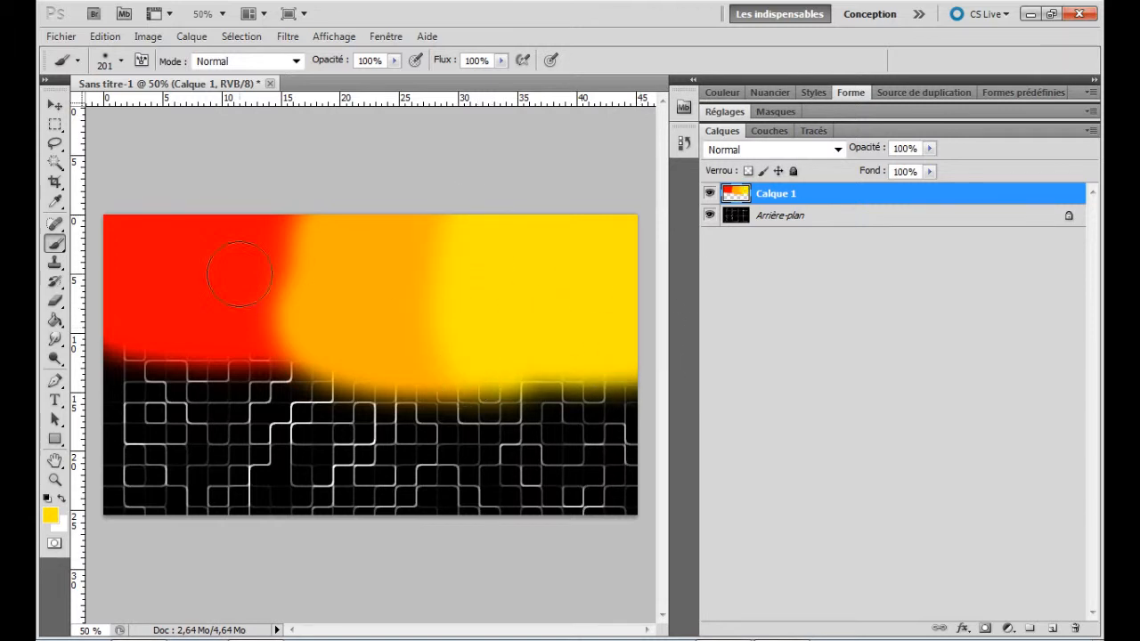
Change the foreground color to a saturated blue and paint over the lower-left part of the canvas
{"action": "left_click", "coordinate": [50, 514]}
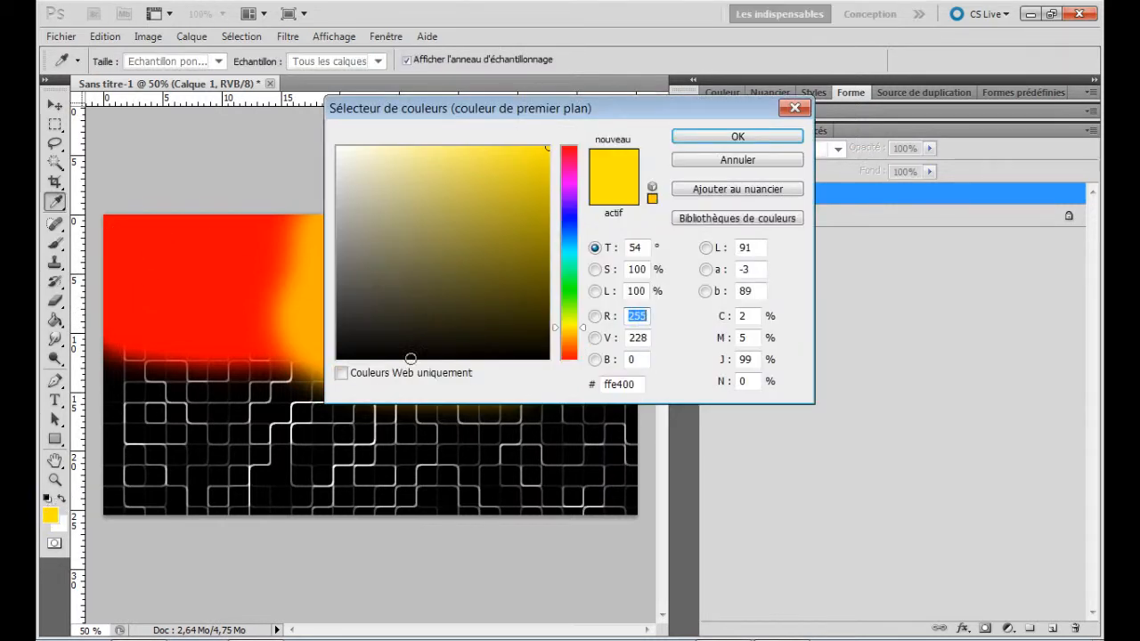
{"action": "left_click_drag", "start_coordinate": [559, 323], "coordinate": [561, 221]}
{"action": "left_click", "coordinate": [714, 135]}
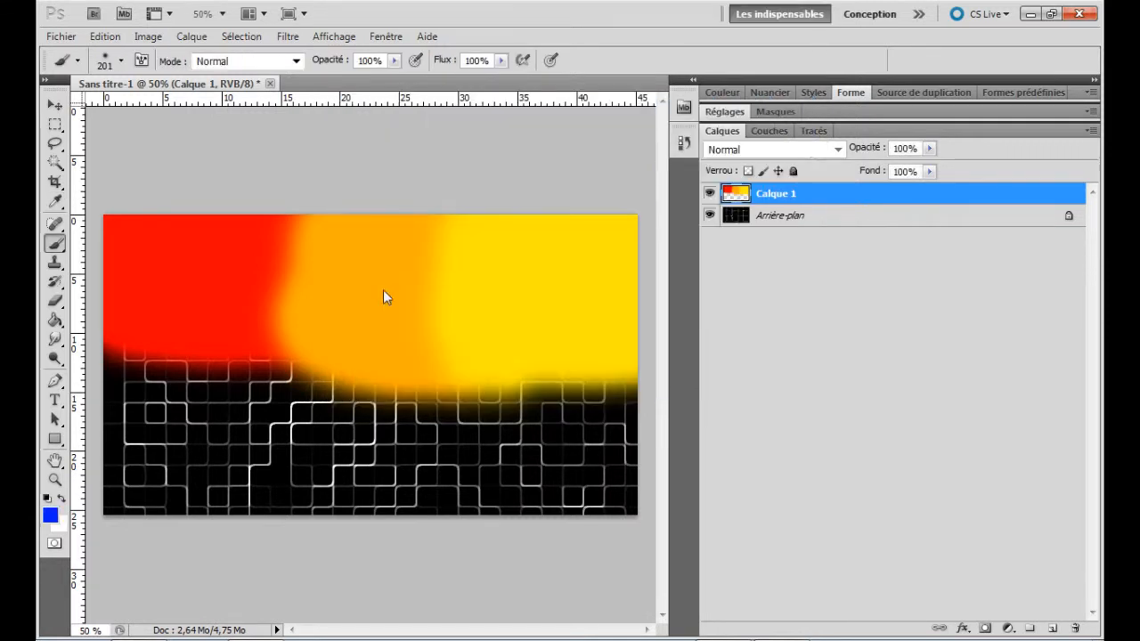
{"action": "mouse_move", "coordinate": [89, 415]}
{"action": "left_mouse_down"}
{"action": "mouse_move", "coordinate": [122, 524]}
{"action": "mouse_move", "coordinate": [119, 418]}
{"action": "mouse_move", "coordinate": [310, 417]}
{"action": "mouse_move", "coordinate": [286, 394]}
{"action": "mouse_move", "coordinate": [98, 379]}
{"action": "mouse_move", "coordinate": [268, 385]}
{"action": "mouse_move", "coordinate": [289, 405]}
{"action": "mouse_move", "coordinate": [288, 427]}
{"action": "mouse_move", "coordinate": [292, 399]}
{"action": "mouse_move", "coordinate": [312, 432]}
{"action": "mouse_move", "coordinate": [306, 537]}
{"action": "mouse_move", "coordinate": [126, 498]}
{"action": "mouse_move", "coordinate": [253, 479]}
{"action": "mouse_move", "coordinate": [234, 446]}
{"action": "mouse_move", "coordinate": [186, 451]}
{"action": "left_mouse_up"}
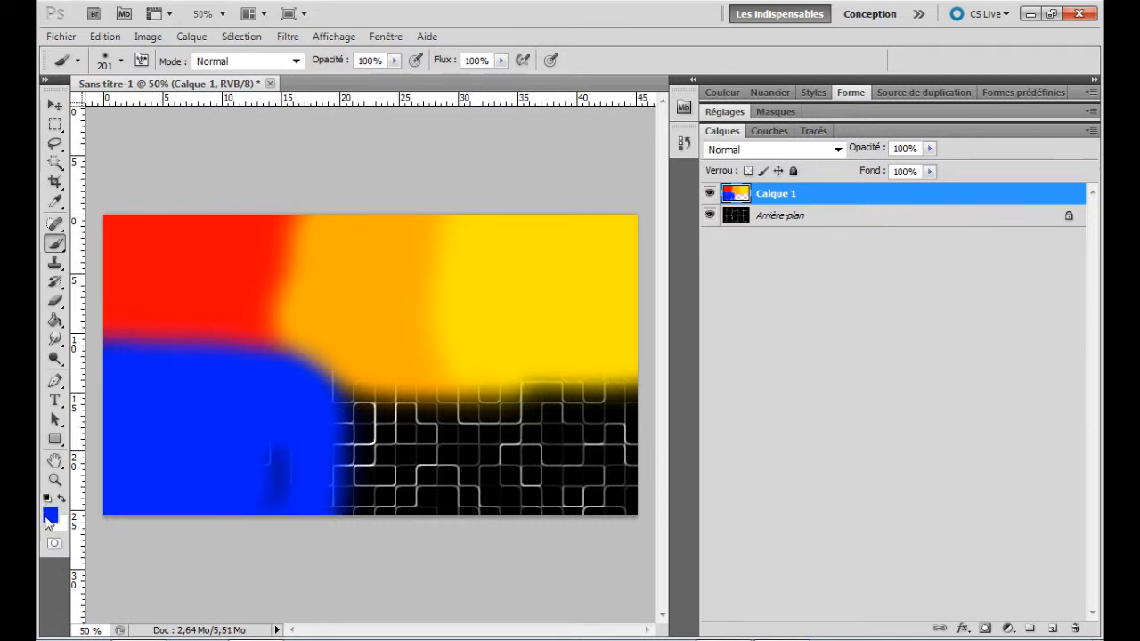
Set the foreground color back to red ff0000 and extend the red area downward over the blue's upper edge
{"action": "left_click", "coordinate": [50, 516]}
{"action": "left_click_drag", "start_coordinate": [578, 172], "coordinate": [564, 45]}
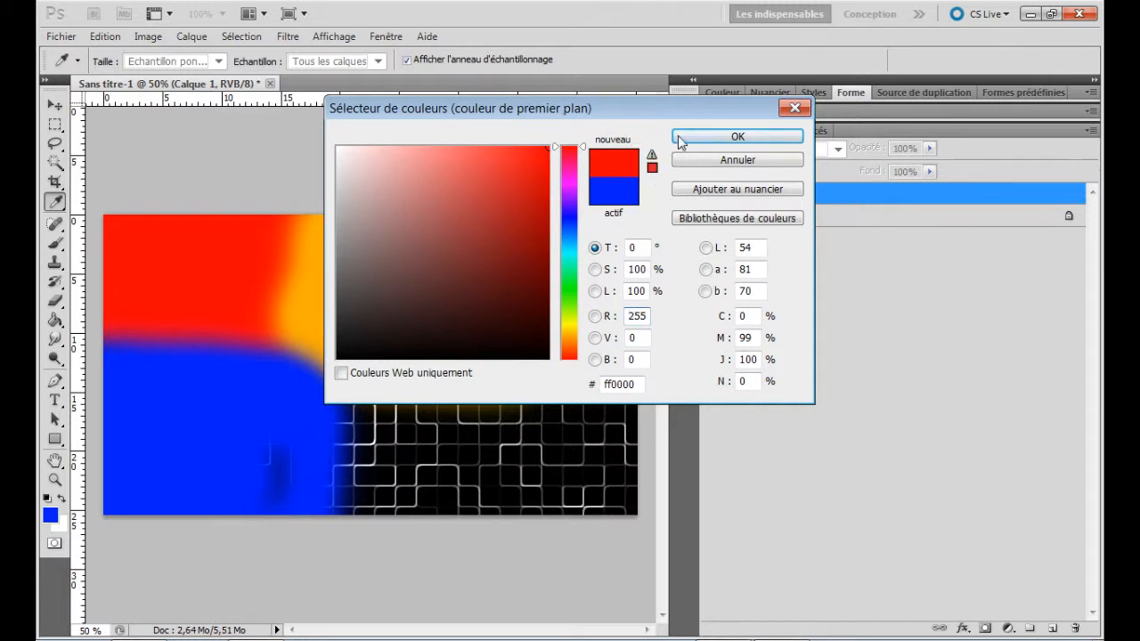
{"action": "left_click", "coordinate": [679, 138]}
{"action": "mouse_move", "coordinate": [114, 328]}
{"action": "left_mouse_down"}
{"action": "mouse_move", "coordinate": [267, 326]}
{"action": "mouse_move", "coordinate": [169, 354]}
{"action": "mouse_move", "coordinate": [109, 344]}
{"action": "left_mouse_up"}
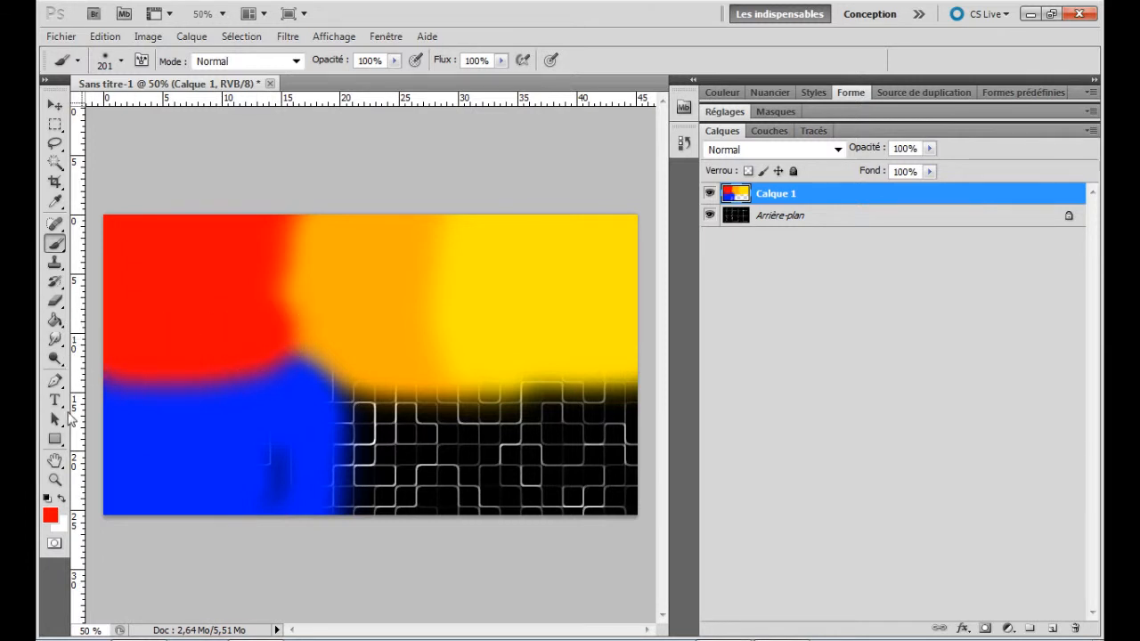
Set the foreground color to cyan 00f0ff and paint the lower-middle part of the canvas, filling the gap inside it
{"action": "left_click", "coordinate": [51, 516]}
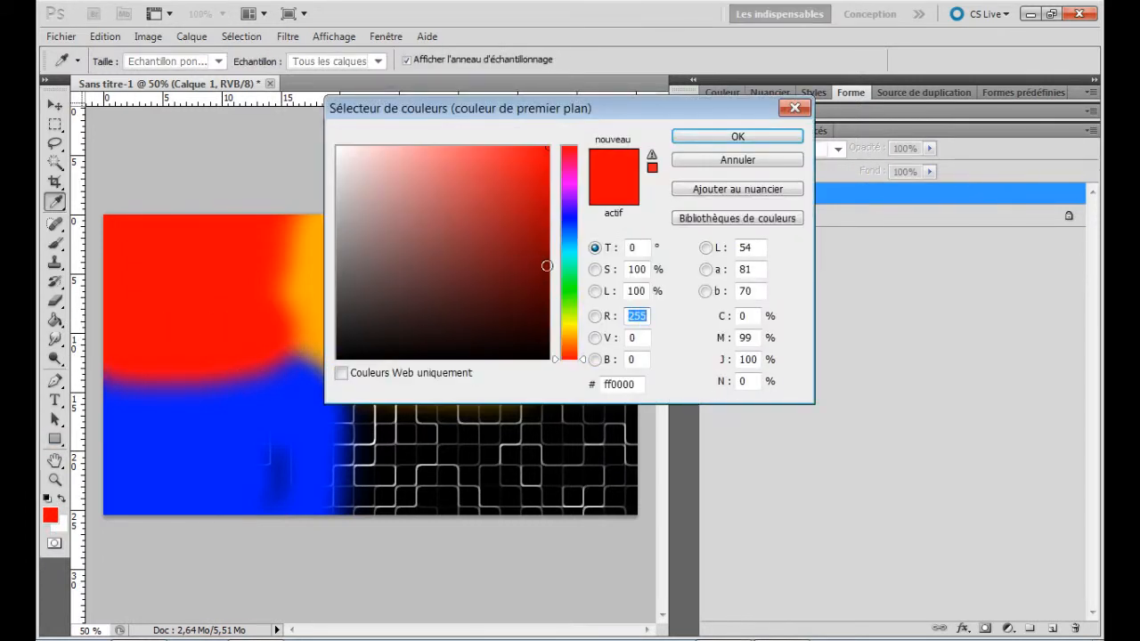
{"action": "left_click_drag", "start_coordinate": [571, 303], "coordinate": [575, 252]}
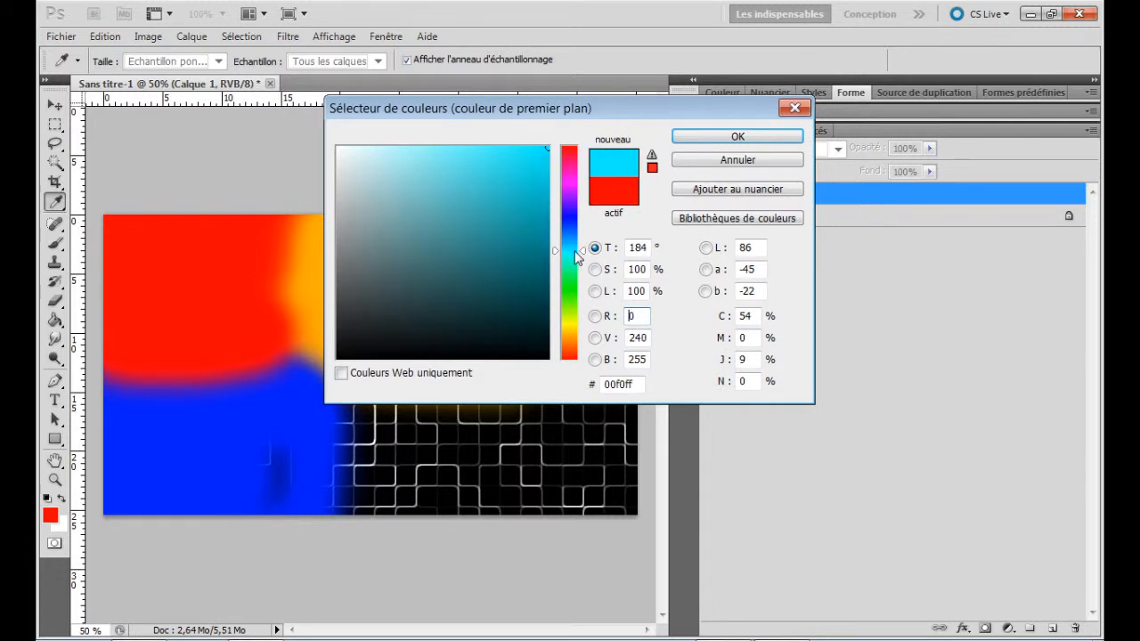
{"action": "left_click", "coordinate": [681, 139]}
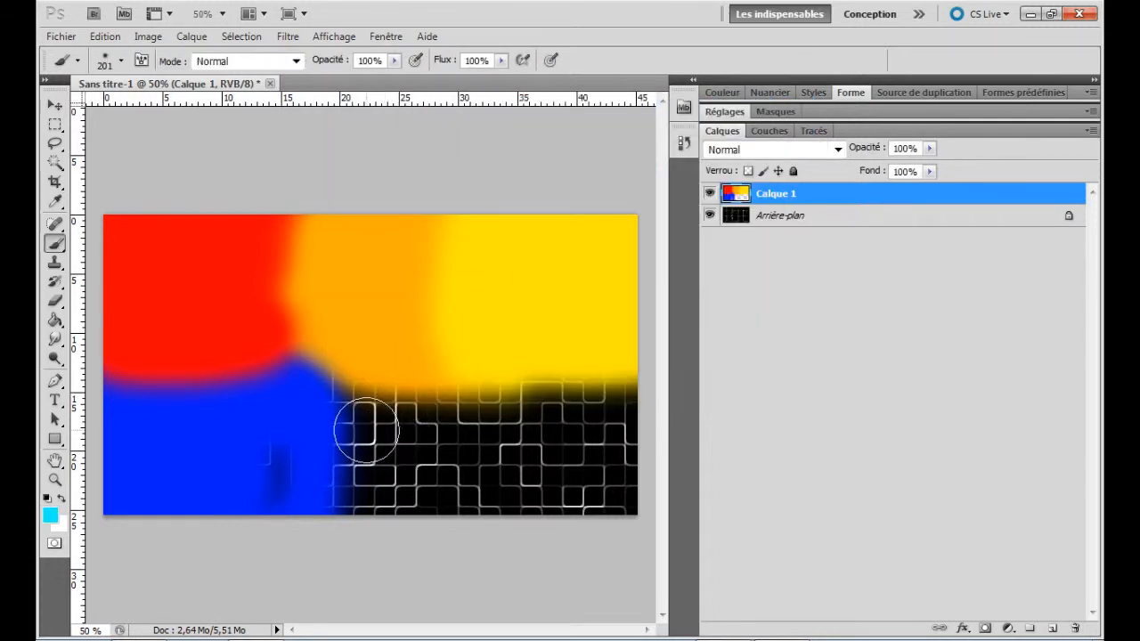
{"action": "mouse_move", "coordinate": [331, 392]}
{"action": "left_mouse_down"}
{"action": "mouse_move", "coordinate": [356, 471]}
{"action": "mouse_move", "coordinate": [347, 456]}
{"action": "mouse_move", "coordinate": [392, 378]}
{"action": "mouse_move", "coordinate": [459, 395]}
{"action": "mouse_move", "coordinate": [330, 521]}
{"action": "left_mouse_up"}
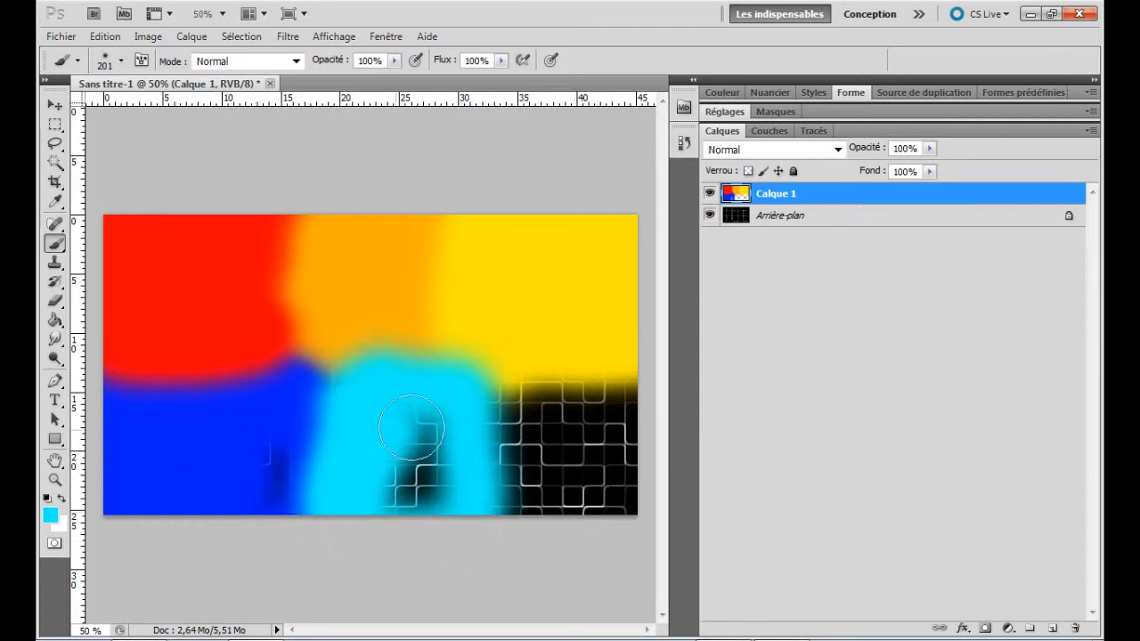
{"action": "mouse_move", "coordinate": [410, 428]}
{"action": "left_mouse_down"}
{"action": "mouse_move", "coordinate": [364, 419]}
{"action": "mouse_move", "coordinate": [384, 443]}
{"action": "mouse_move", "coordinate": [366, 420]}
{"action": "mouse_move", "coordinate": [344, 452]}
{"action": "left_mouse_up"}
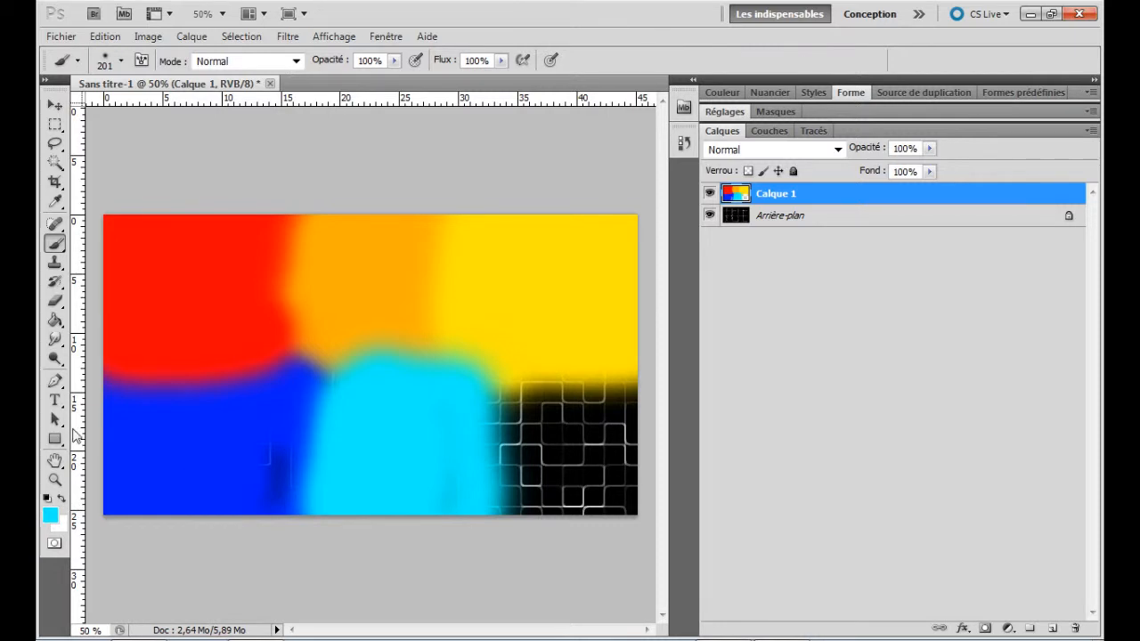
Sample the blue from the canvas and paint over the dark gap left in the blue area
{"action": "left_click", "coordinate": [185, 435]}
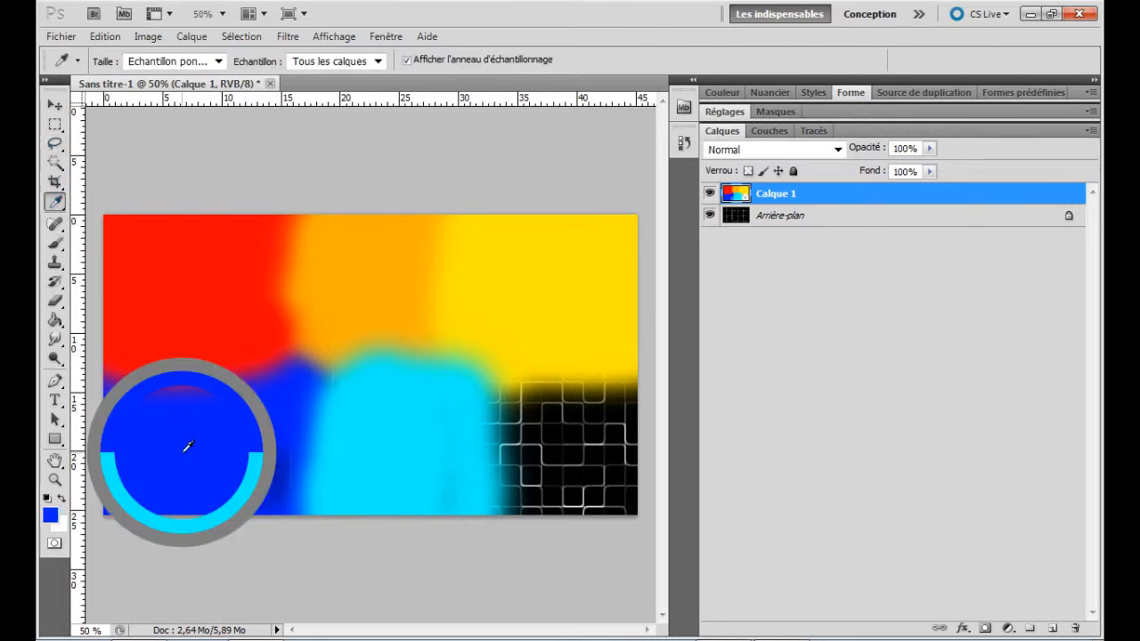
{"action": "left_click", "coordinate": [54, 242]}
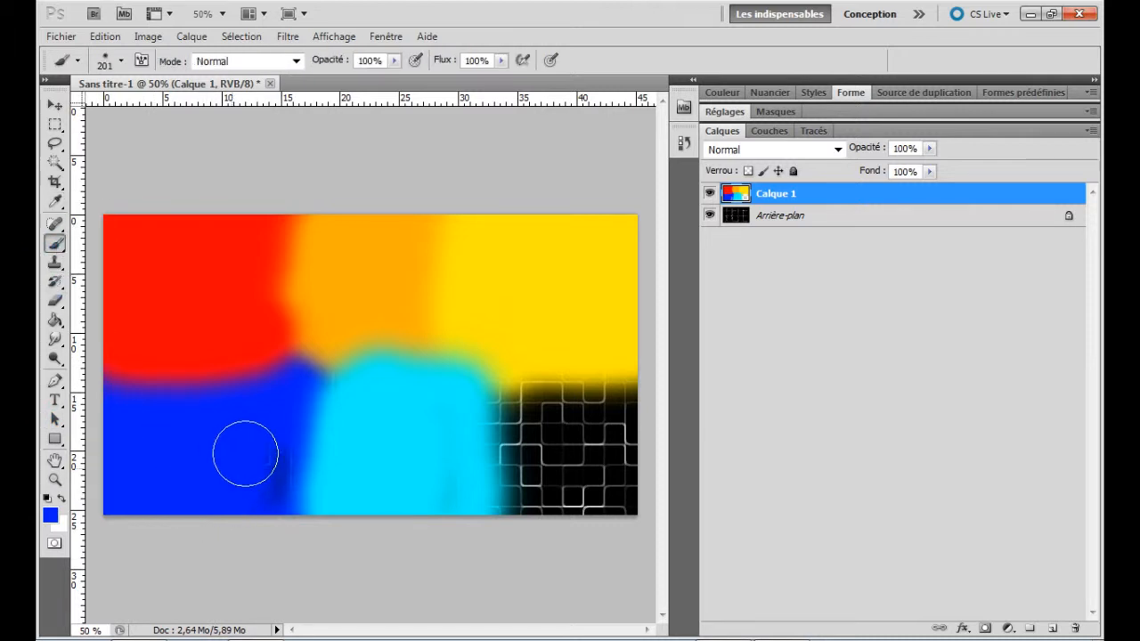
{"action": "left_click_drag", "start_coordinate": [265, 421], "coordinate": [255, 522]}
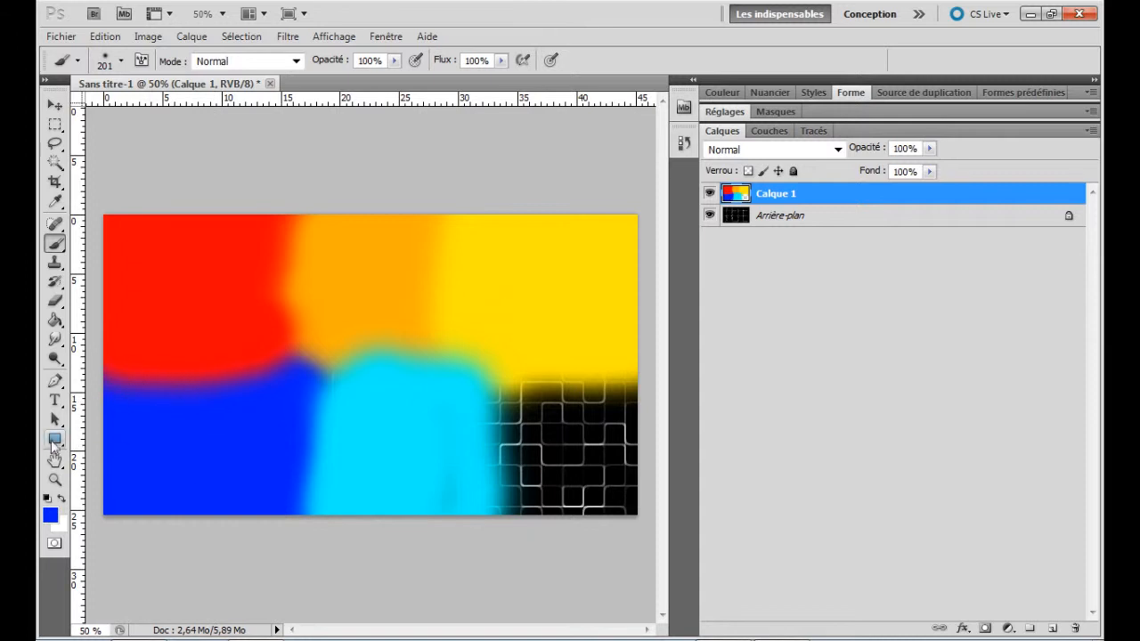
Change the foreground color to a bright, fully saturated green and paint the remaining lower-right part of the canvas
{"action": "left_click", "coordinate": [50, 514]}
{"action": "mouse_move", "coordinate": [570, 277]}
{"action": "left_mouse_down"}
{"action": "mouse_move", "coordinate": [574, 306]}
{"action": "mouse_move", "coordinate": [573, 287]}
{"action": "left_mouse_up"}
{"action": "left_click", "coordinate": [540, 227]}
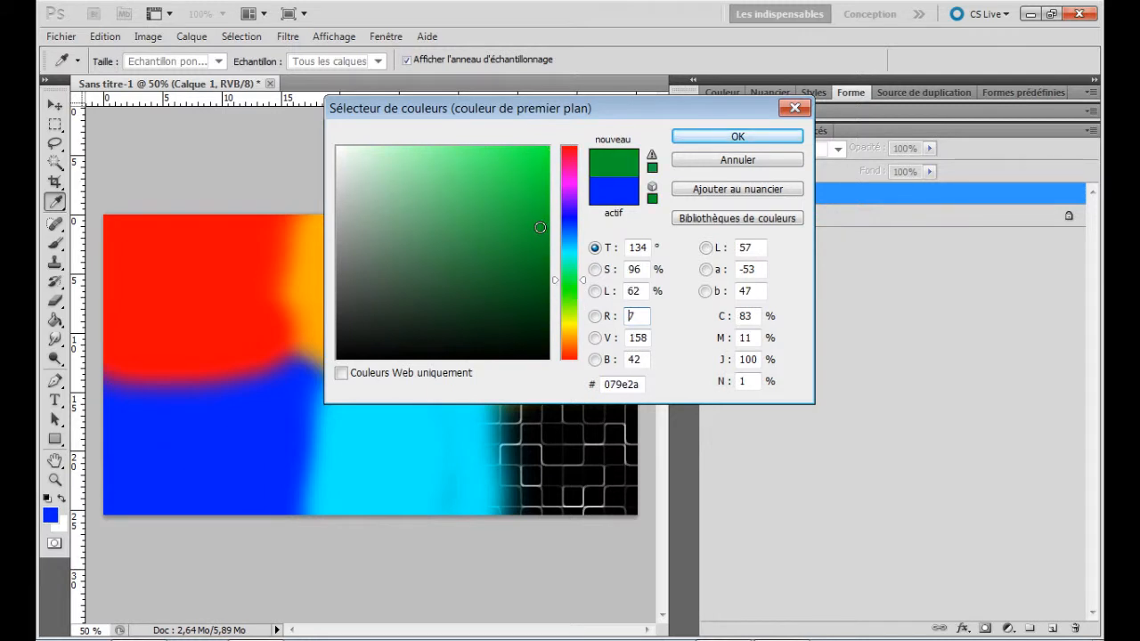
{"action": "left_click", "coordinate": [569, 287]}
{"action": "left_click_drag", "start_coordinate": [535, 214], "coordinate": [549, 146]}
{"action": "left_click", "coordinate": [689, 138]}
{"action": "key", "text": "b"}
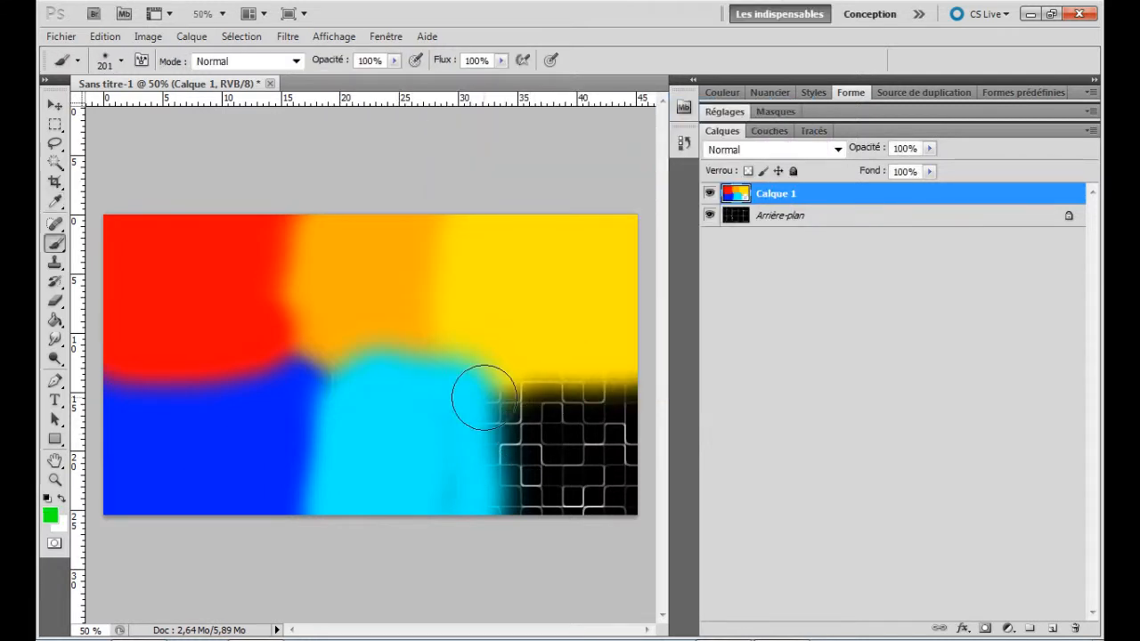
{"action": "mouse_move", "coordinate": [463, 401]}
{"action": "left_mouse_down"}
{"action": "mouse_move", "coordinate": [638, 403]}
{"action": "mouse_move", "coordinate": [501, 410]}
{"action": "mouse_move", "coordinate": [597, 427]}
{"action": "mouse_move", "coordinate": [487, 406]}
{"action": "mouse_move", "coordinate": [494, 541]}
{"action": "mouse_move", "coordinate": [511, 412]}
{"action": "mouse_move", "coordinate": [541, 508]}
{"action": "mouse_move", "coordinate": [566, 434]}
{"action": "mouse_move", "coordinate": [582, 540]}
{"action": "mouse_move", "coordinate": [623, 450]}
{"action": "mouse_move", "coordinate": [623, 532]}
{"action": "left_mouse_up"}
{"action": "mouse_move", "coordinate": [531, 447]}
{"action": "left_mouse_down"}
{"action": "mouse_move", "coordinate": [513, 397]}
{"action": "mouse_move", "coordinate": [471, 386]}
{"action": "mouse_move", "coordinate": [457, 432]}
{"action": "mouse_move", "coordinate": [470, 582]}
{"action": "left_mouse_up"}
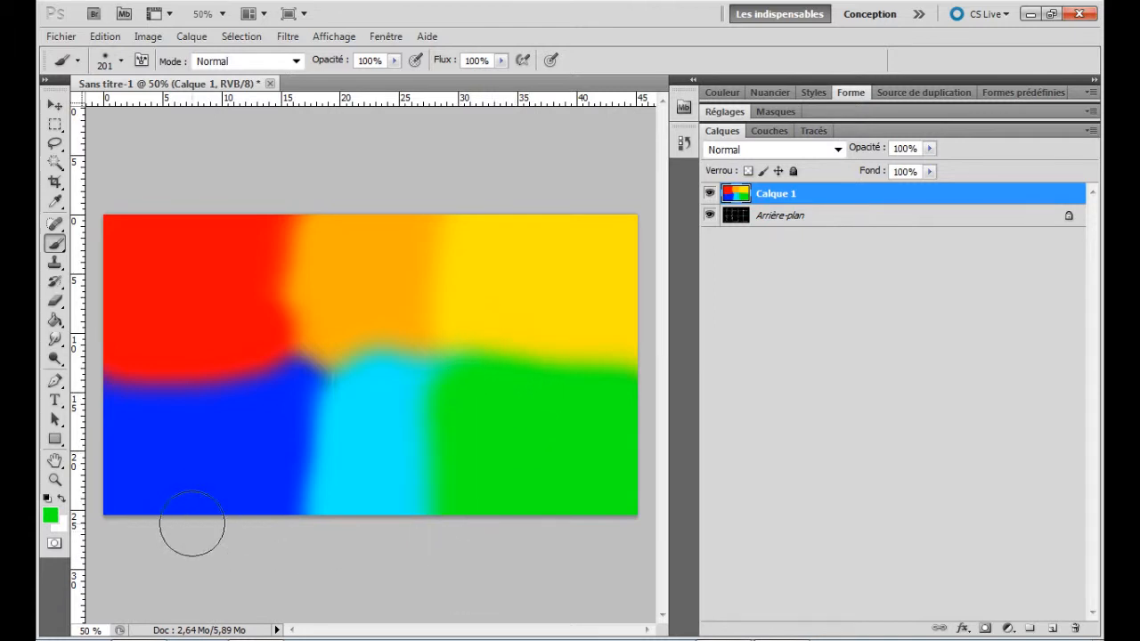
Sample the cyan from the canvas and widen the cyan area over its blue and green neighbors with the Brush
{"action": "left_click", "coordinate": [55, 201]}
{"action": "left_click", "coordinate": [360, 436]}
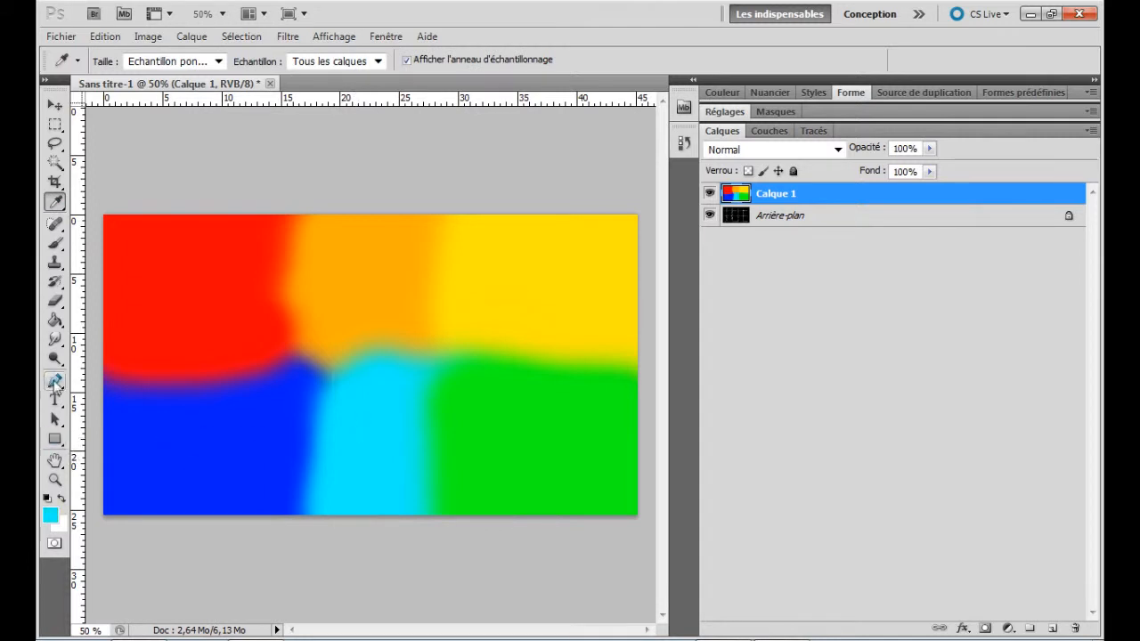
{"action": "left_click", "coordinate": [54, 244]}
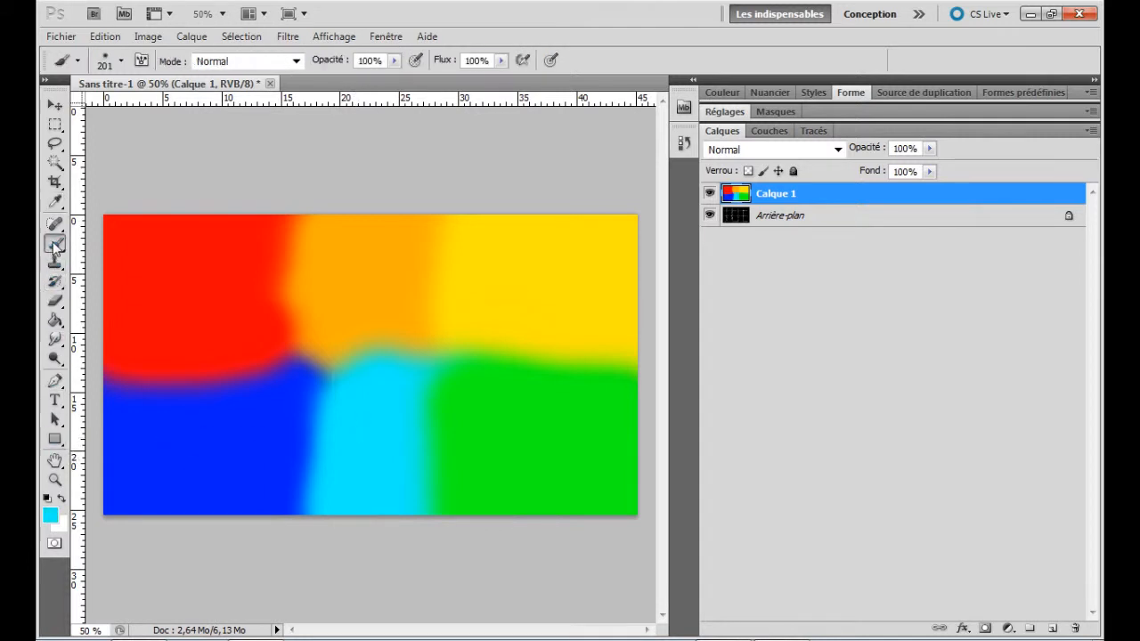
{"action": "mouse_move", "coordinate": [330, 433]}
{"action": "left_mouse_down"}
{"action": "mouse_move", "coordinate": [303, 390]}
{"action": "mouse_move", "coordinate": [319, 381]}
{"action": "mouse_move", "coordinate": [308, 544]}
{"action": "mouse_move", "coordinate": [319, 368]}
{"action": "mouse_move", "coordinate": [422, 382]}
{"action": "mouse_move", "coordinate": [435, 482]}
{"action": "mouse_move", "coordinate": [424, 573]}
{"action": "left_mouse_up"}
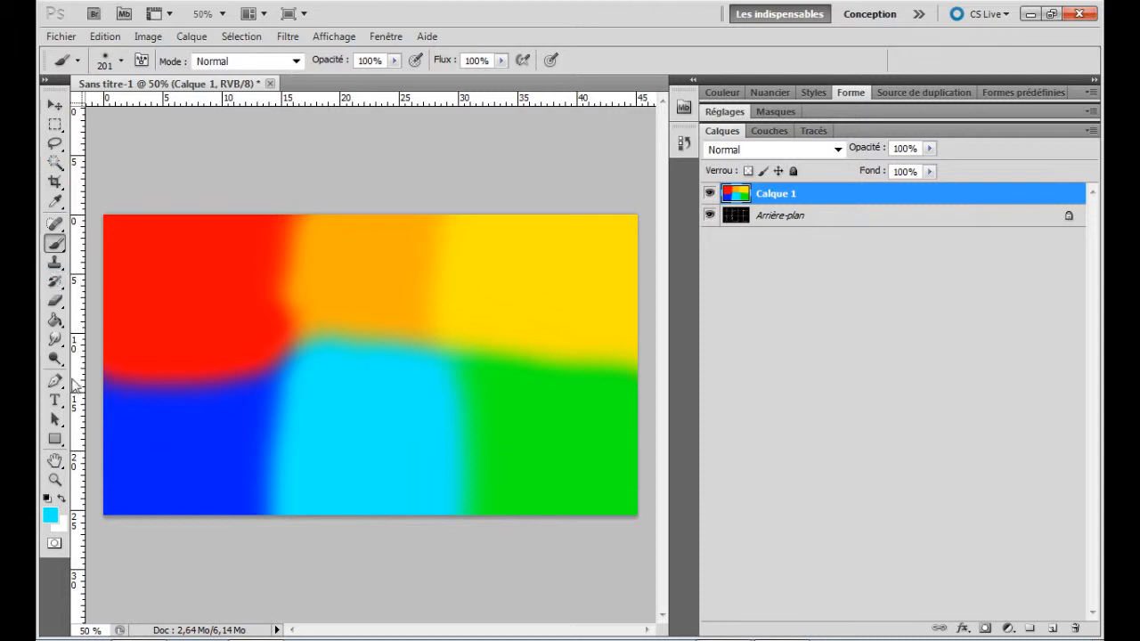
Sample the orange from the canvas and enlarge the orange area toward the yellow and cyan areas with the Brush
{"action": "left_click", "coordinate": [56, 203]}
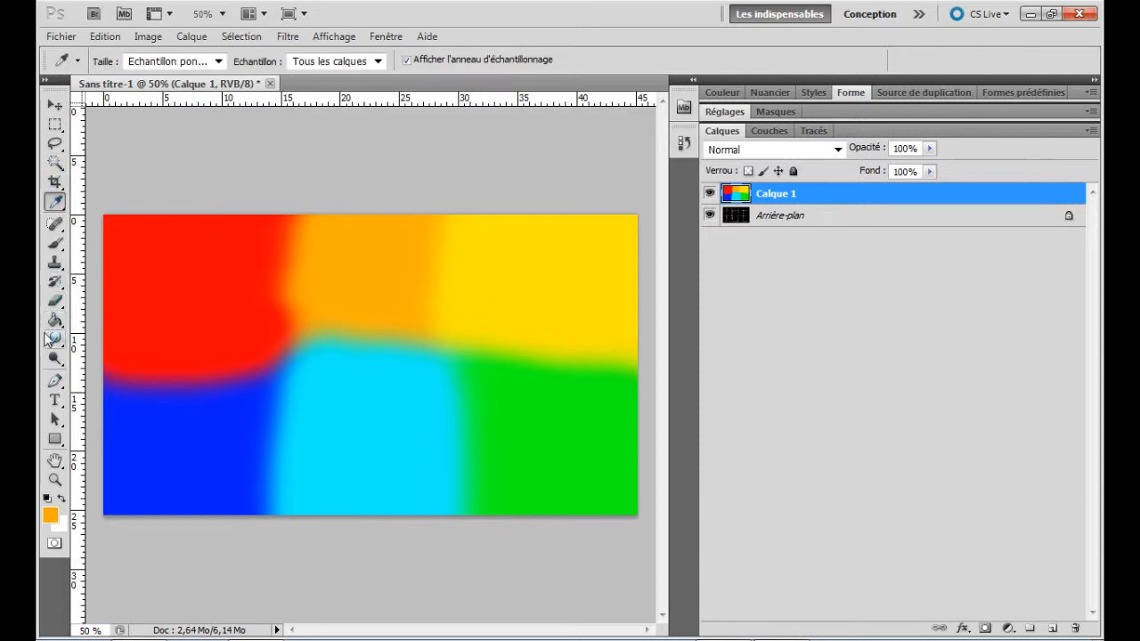
{"action": "left_click", "coordinate": [54, 243]}
{"action": "mouse_move", "coordinate": [320, 288]}
{"action": "left_mouse_down"}
{"action": "mouse_move", "coordinate": [312, 335]}
{"action": "mouse_move", "coordinate": [364, 326]}
{"action": "mouse_move", "coordinate": [411, 336]}
{"action": "mouse_move", "coordinate": [306, 333]}
{"action": "mouse_move", "coordinate": [424, 339]}
{"action": "mouse_move", "coordinate": [427, 250]}
{"action": "mouse_move", "coordinate": [415, 213]}
{"action": "mouse_move", "coordinate": [404, 225]}
{"action": "left_mouse_up"}
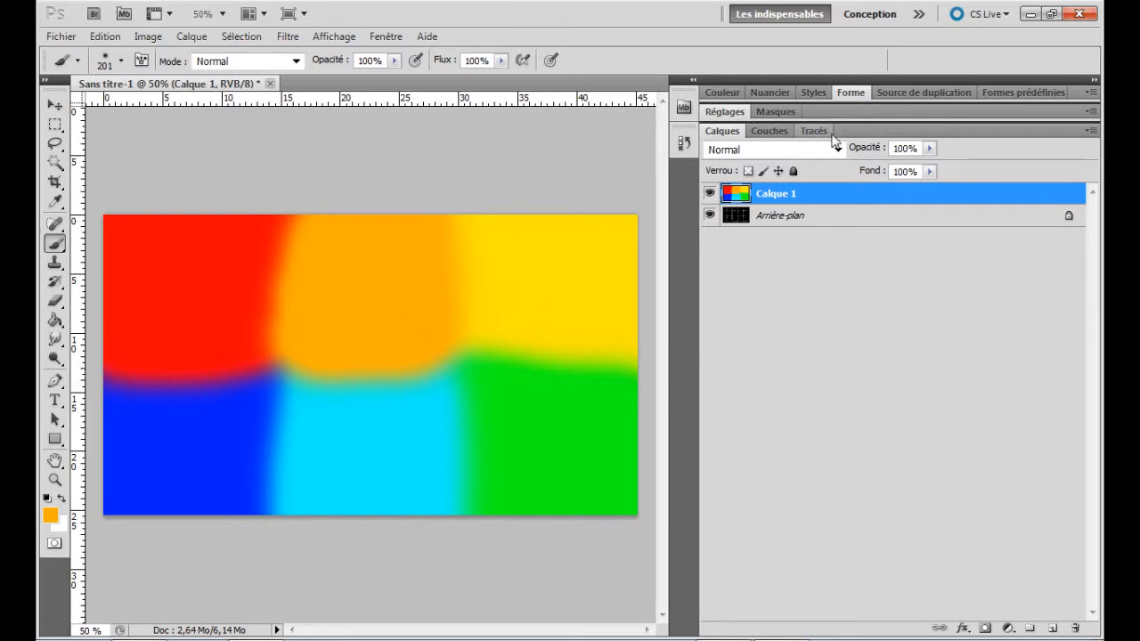
{"action": "mouse_move", "coordinate": [725, 627]}
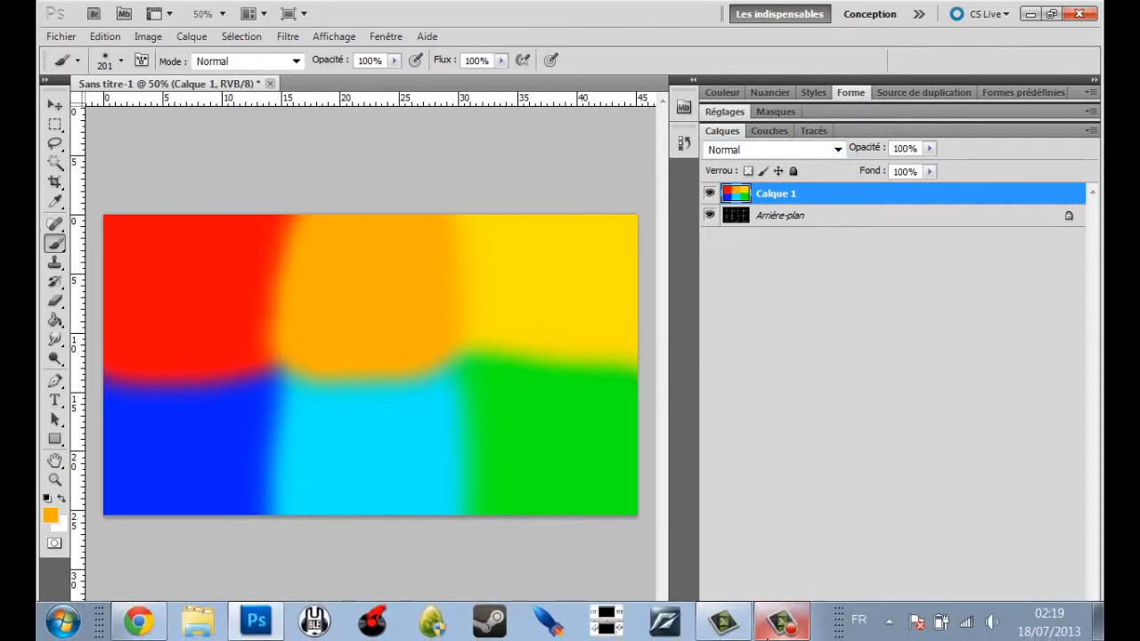
{"action": "left_click", "coordinate": [783, 623]}
{"action": "left_click", "coordinate": [959, 555]}
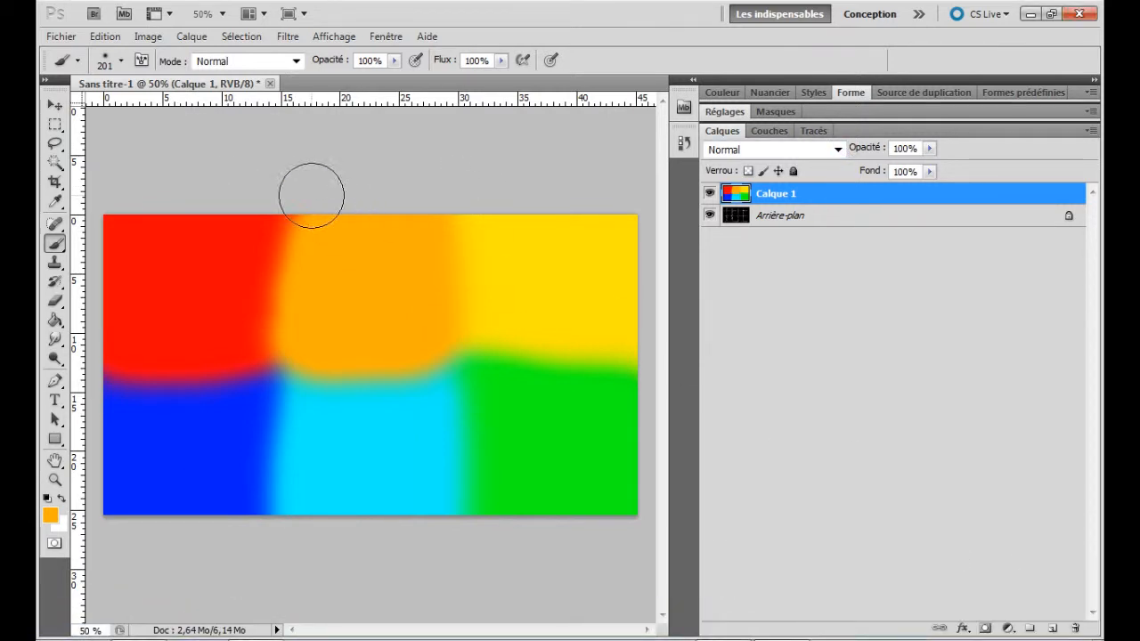
Set the blending mode of the painted color layer to Multiply (Produit)
{"action": "left_click", "coordinate": [837, 149]}
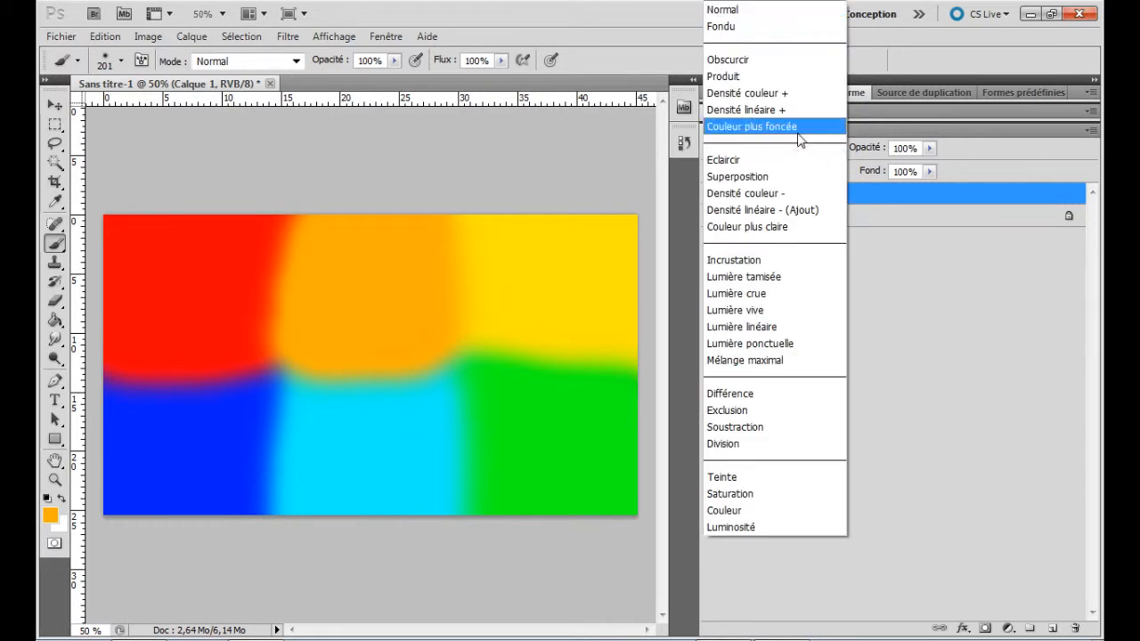
{"action": "left_click", "coordinate": [729, 77]}
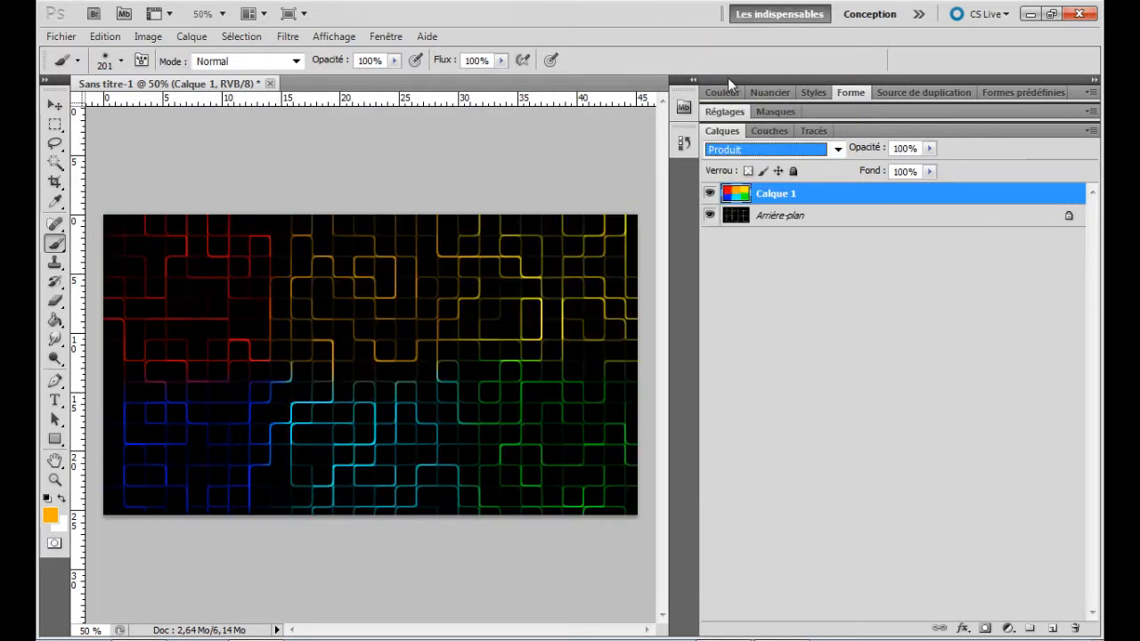
Draw a paragraph text box across the middle of the canvas and set its font to LCD
{"action": "left_click", "coordinate": [54, 400]}
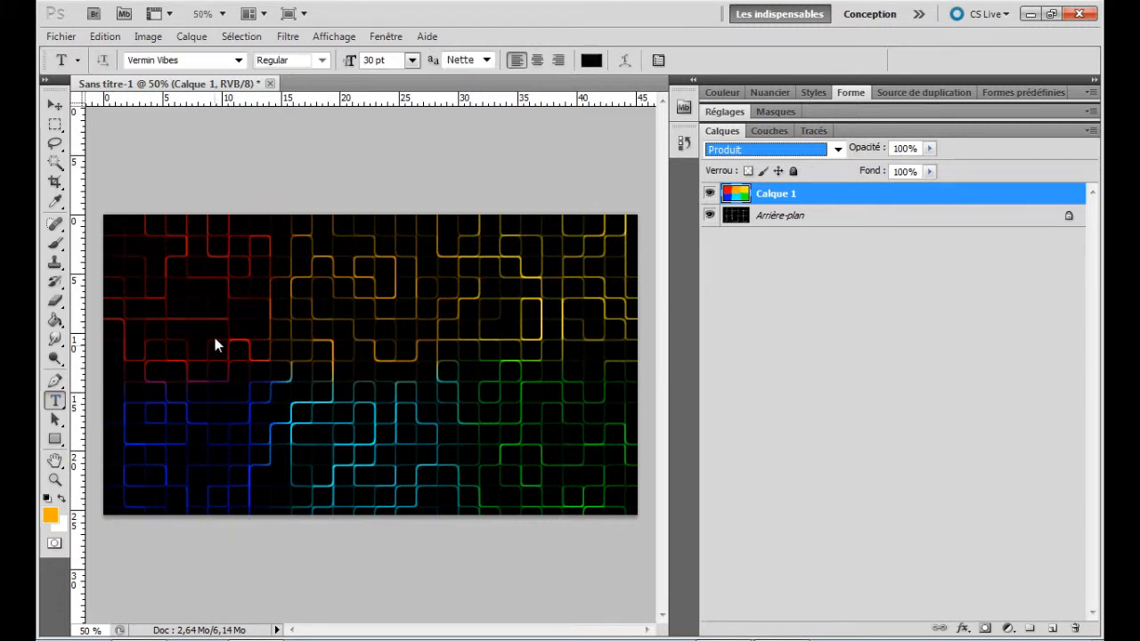
{"action": "left_click_drag", "start_coordinate": [213, 305], "coordinate": [555, 388]}
{"action": "left_click", "coordinate": [238, 60]}
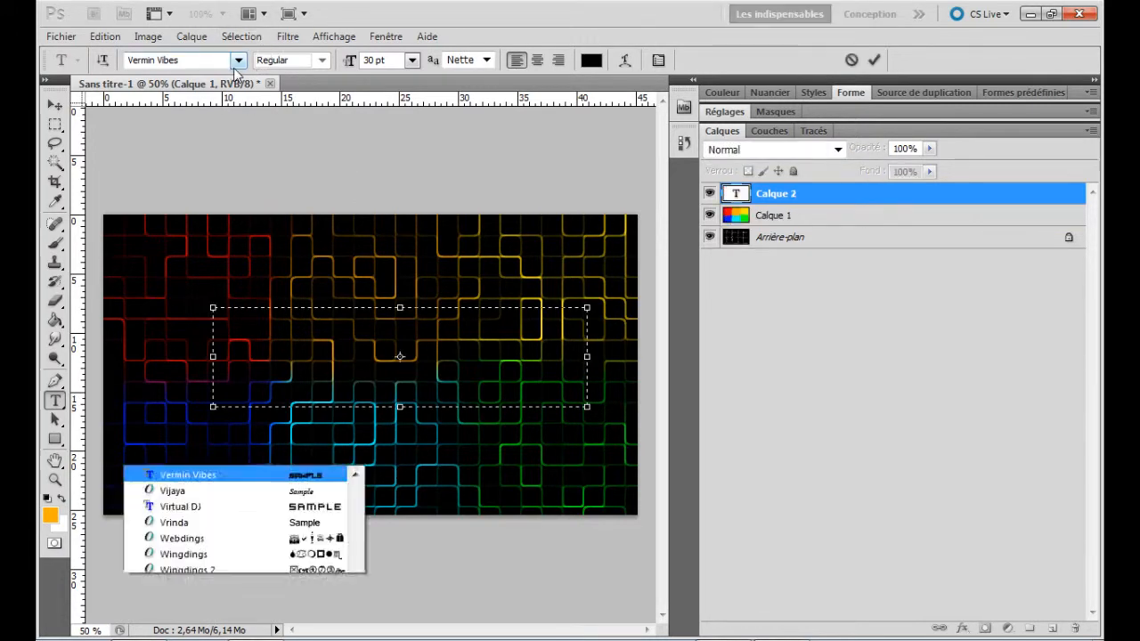
{"action": "scroll", "coordinate": [267, 84], "scroll_direction": "up", "scroll_amount": 12}
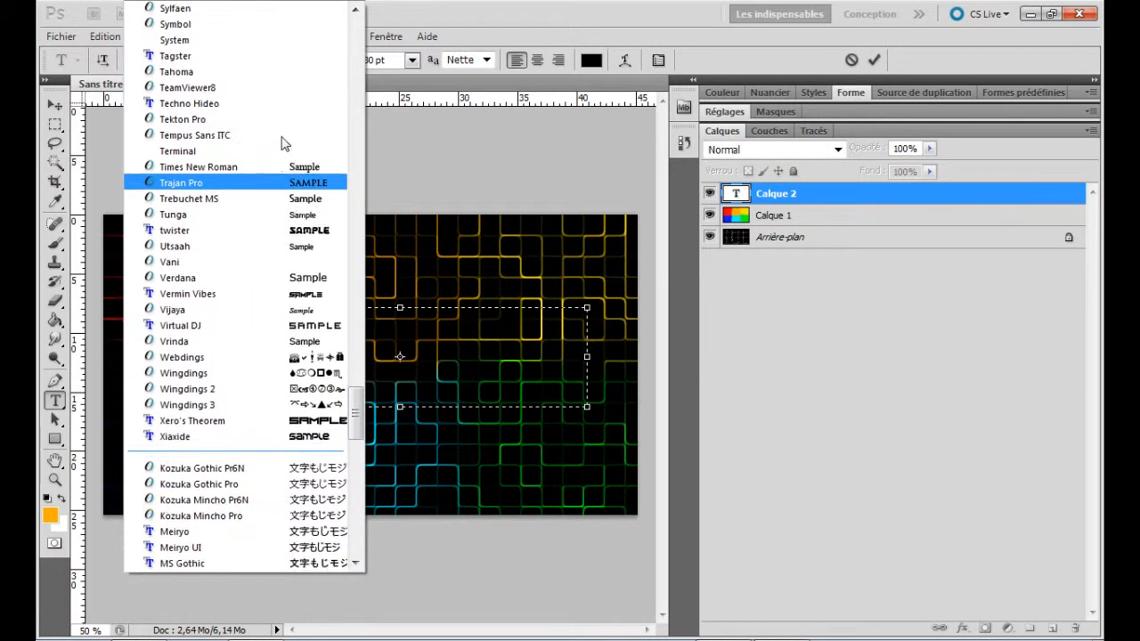
{"action": "scroll", "coordinate": [278, 141], "scroll_direction": "up", "scroll_amount": 20}
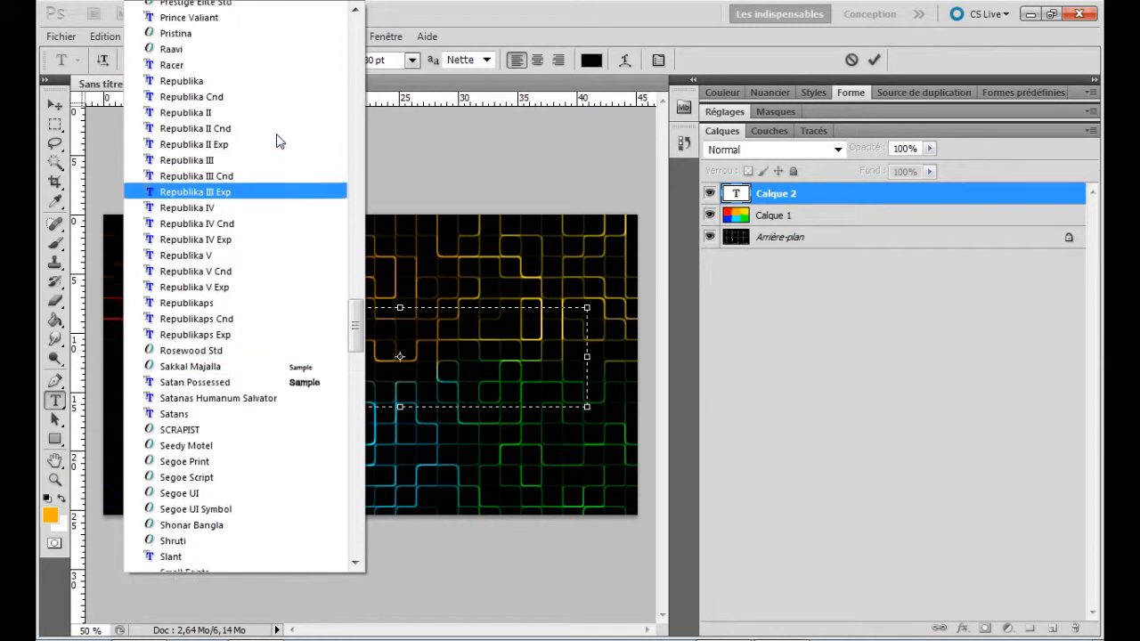
{"action": "scroll", "coordinate": [274, 140], "scroll_direction": "up", "scroll_amount": 15}
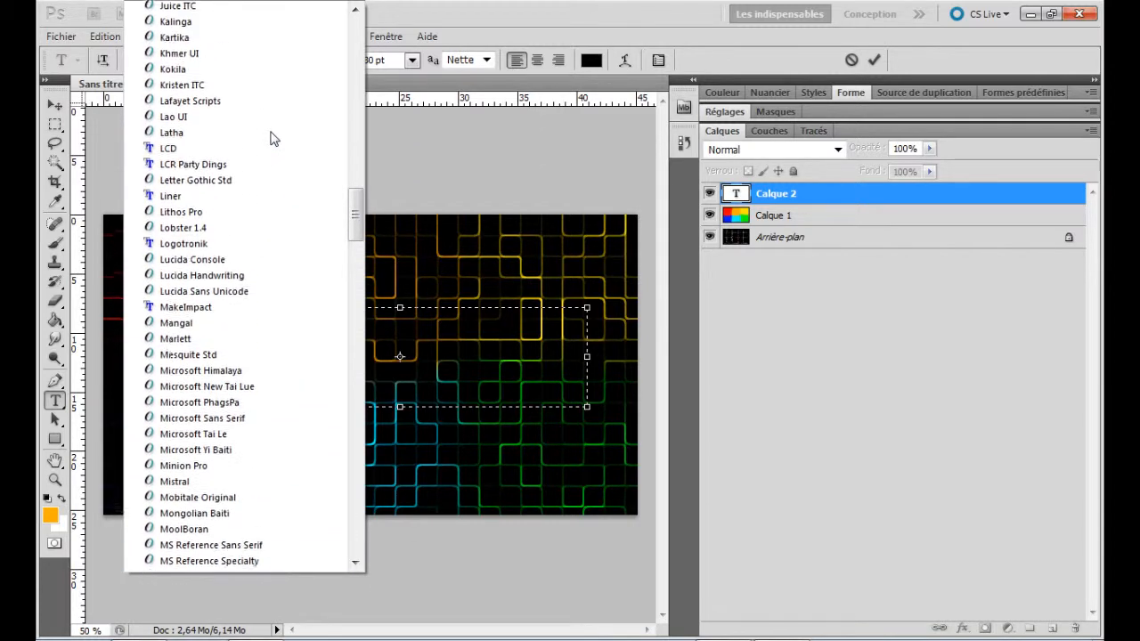
{"action": "left_click", "coordinate": [207, 152]}
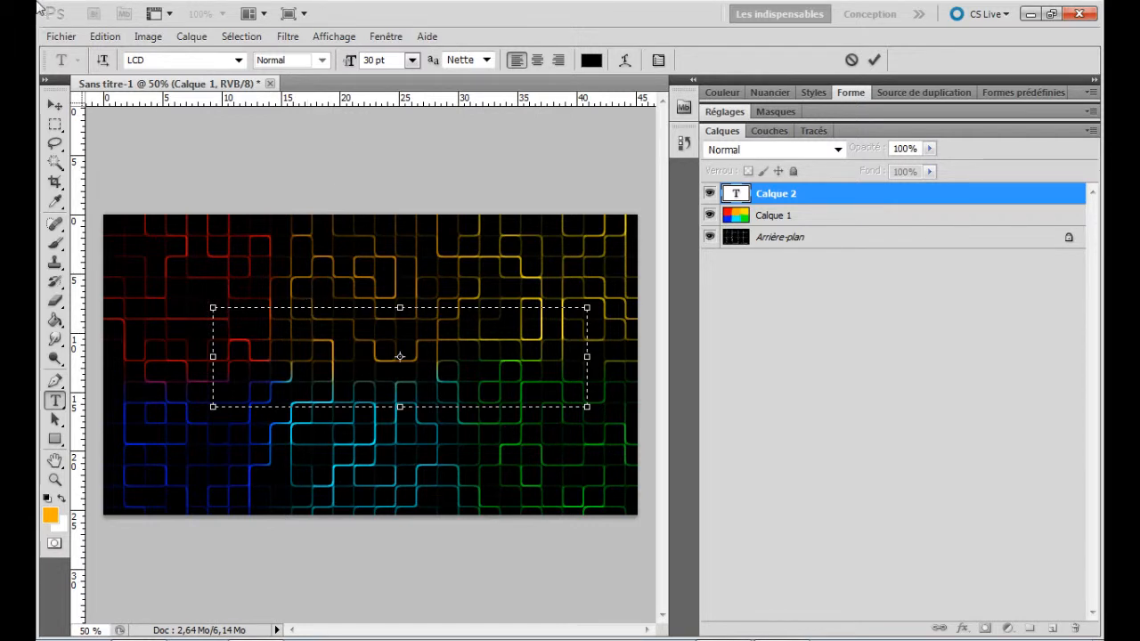
Set the text color to white and enter "inExus design & gaming" in the text box
{"action": "left_click", "coordinate": [592, 62]}
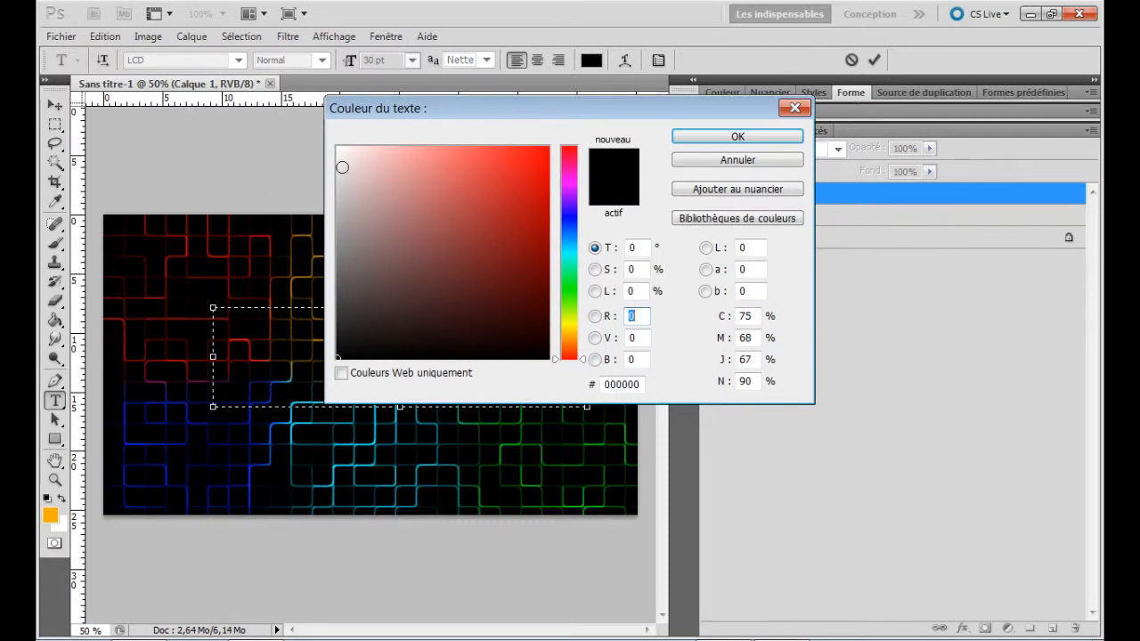
{"action": "left_click_drag", "start_coordinate": [342, 167], "coordinate": [331, 133]}
{"action": "left_click", "coordinate": [763, 135]}
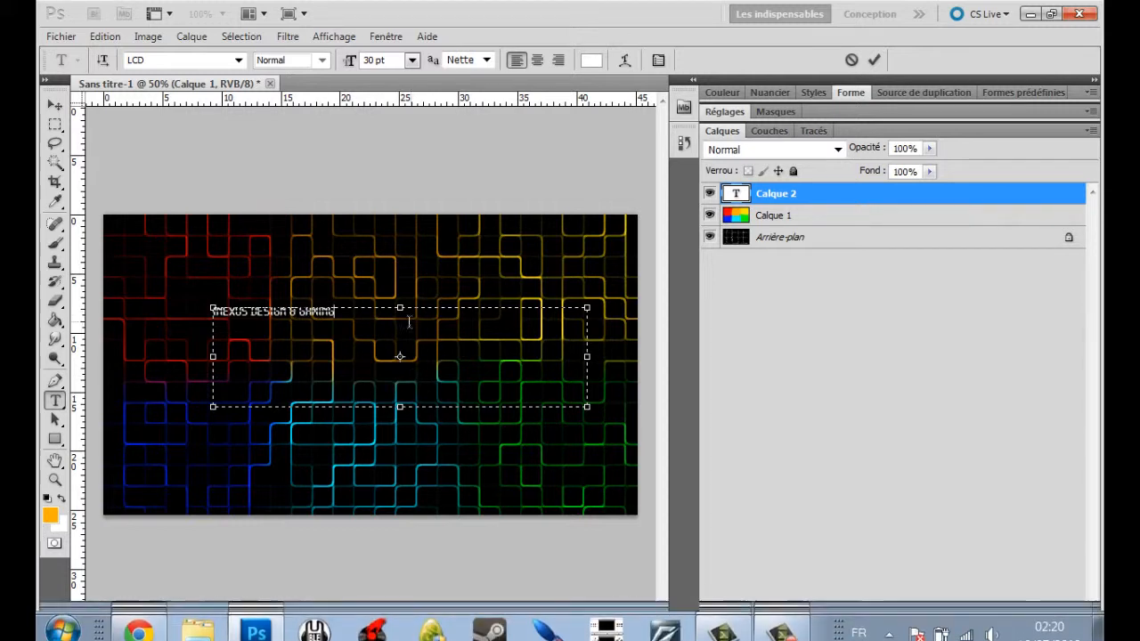
Set the text size to 100 pt and resize the text box so the words fit on one line
{"action": "left_click_drag", "start_coordinate": [409, 321], "coordinate": [220, 335]}
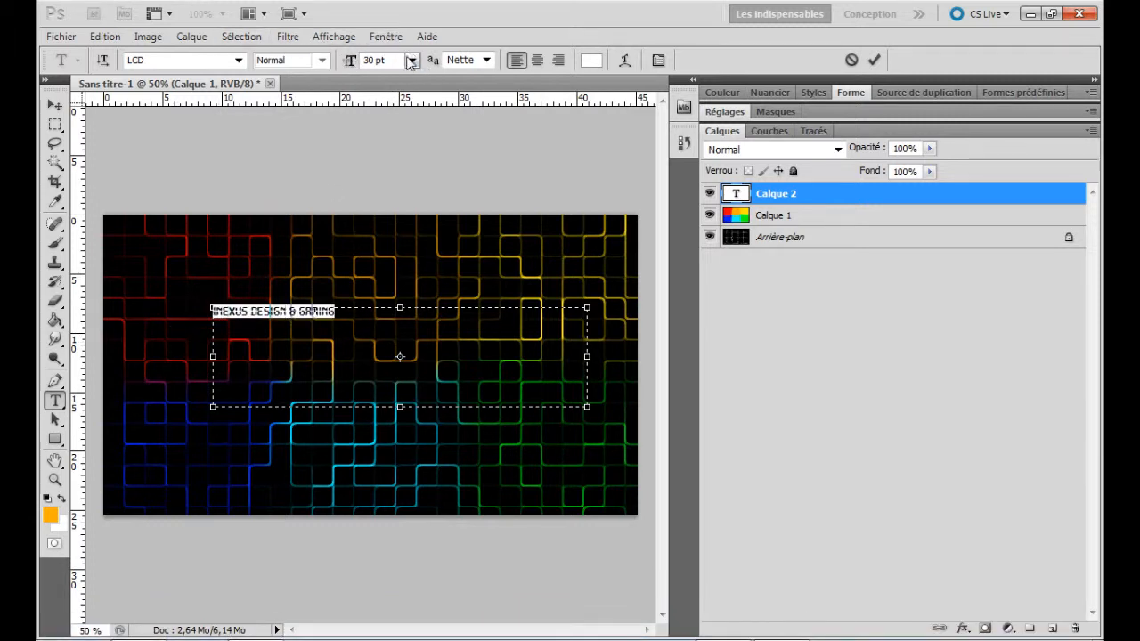
{"action": "type", "text": "100"}
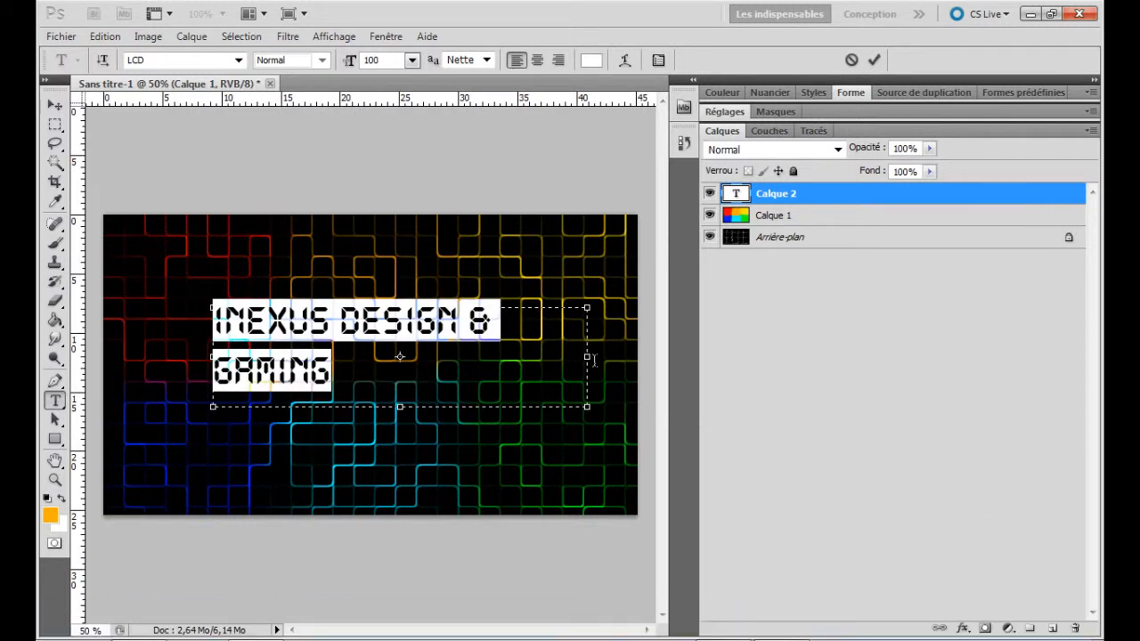
{"action": "left_click_drag", "start_coordinate": [594, 407], "coordinate": [631, 435]}
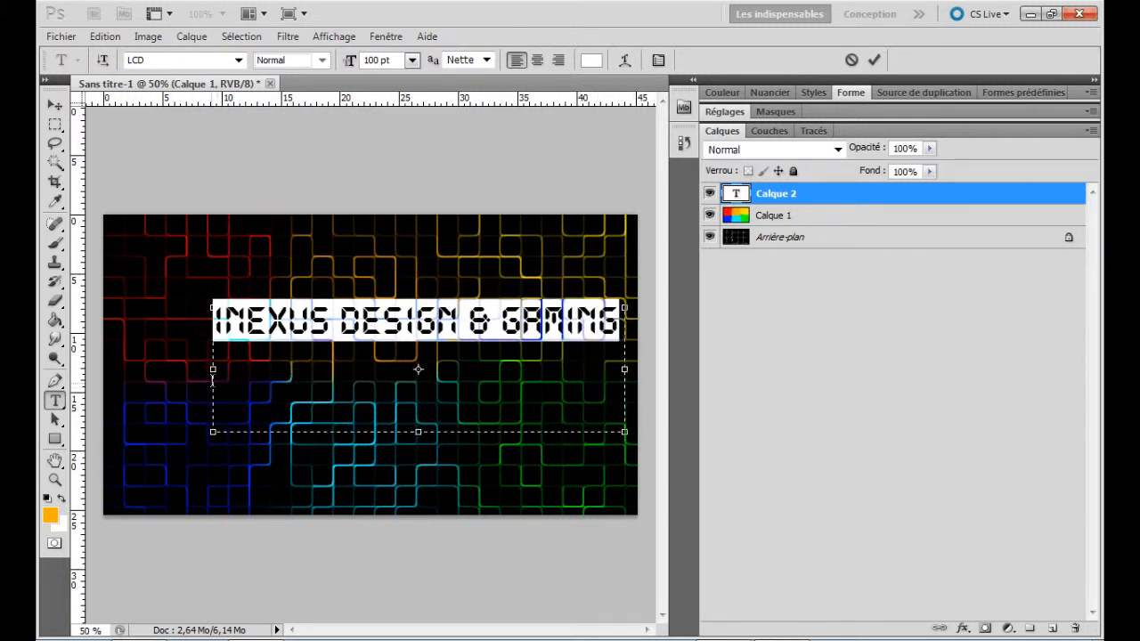
{"action": "left_click_drag", "start_coordinate": [214, 435], "coordinate": [114, 385]}
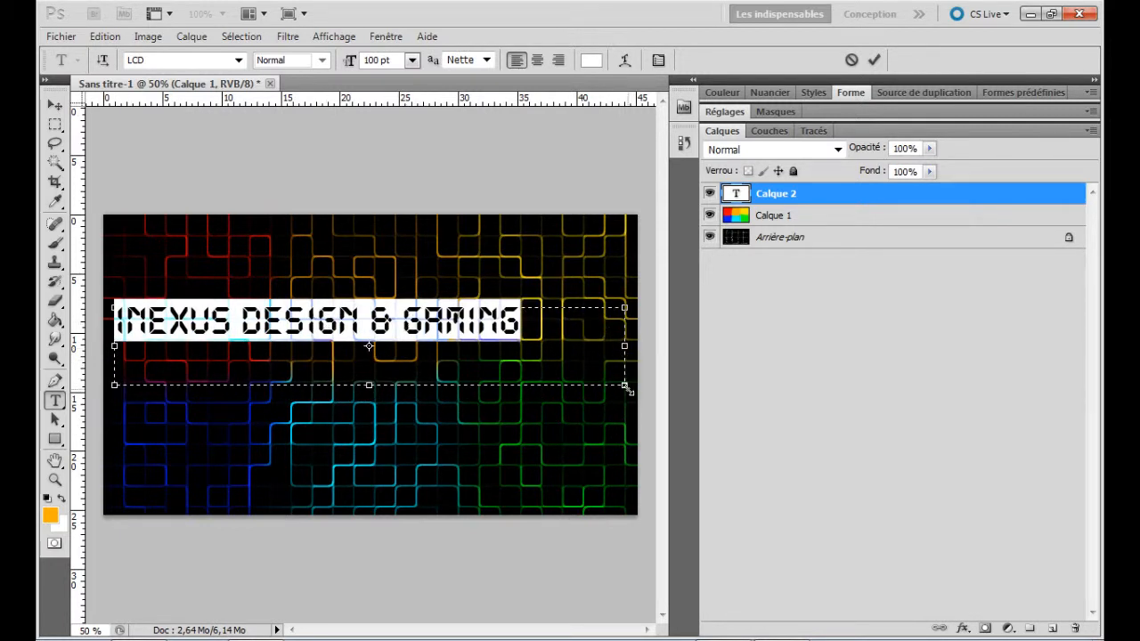
{"action": "left_click_drag", "start_coordinate": [625, 385], "coordinate": [575, 358]}
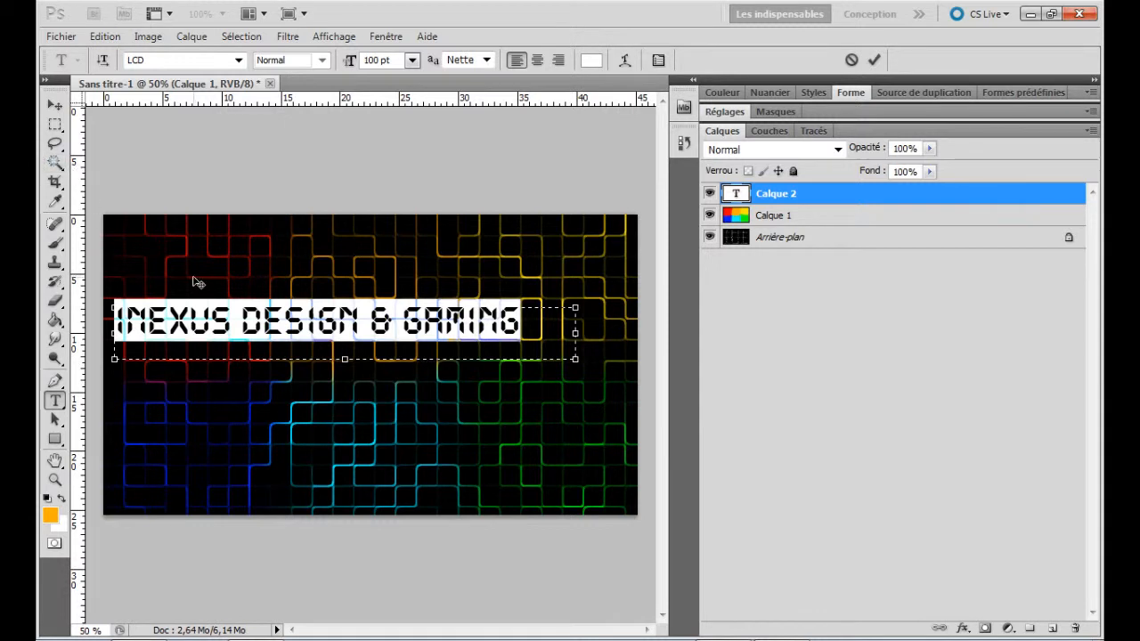
Move the text to roughly the center of the canvas and rasterize its layer
{"action": "left_click", "coordinate": [211, 314]}
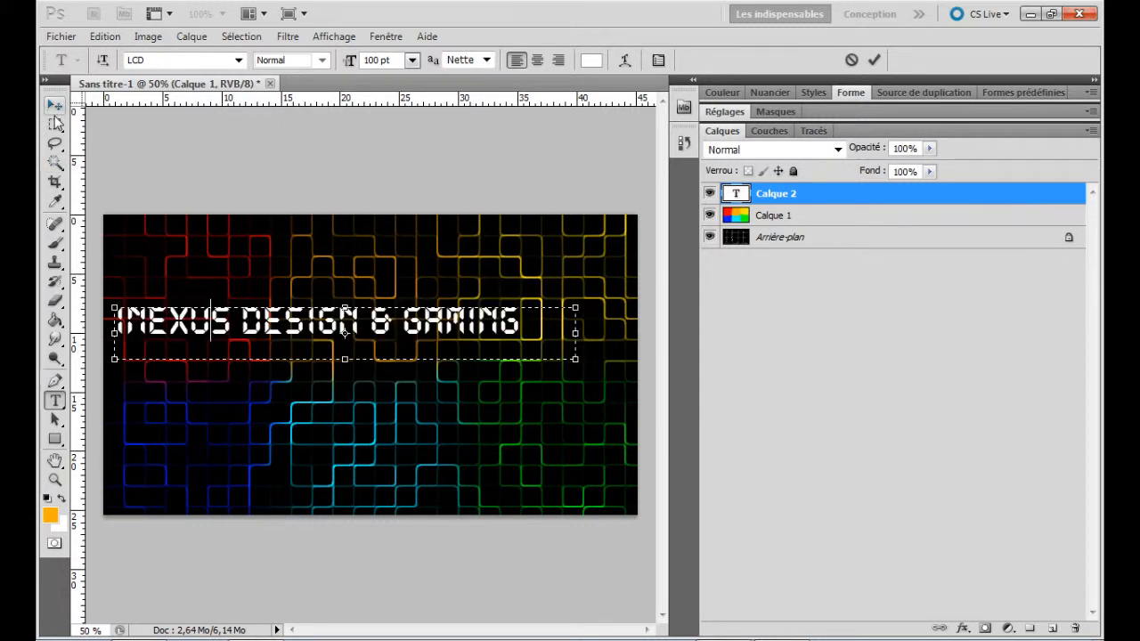
{"action": "left_click", "coordinate": [55, 106]}
{"action": "left_click_drag", "start_coordinate": [413, 323], "coordinate": [470, 358]}
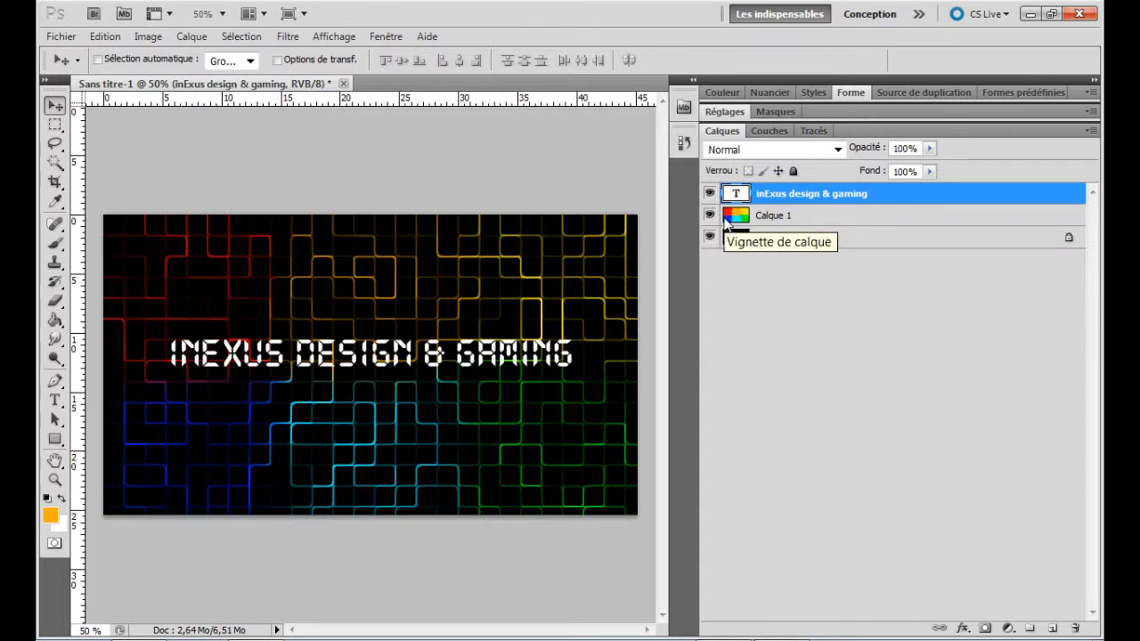
{"action": "right_click", "coordinate": [970, 196]}
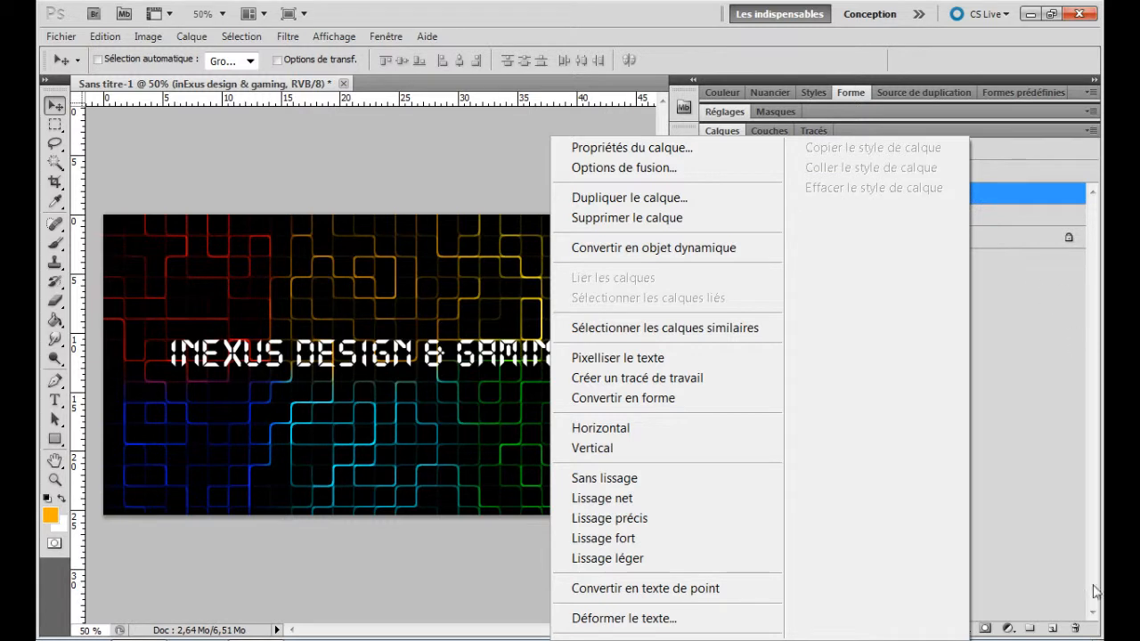
{"action": "left_click", "coordinate": [687, 360]}
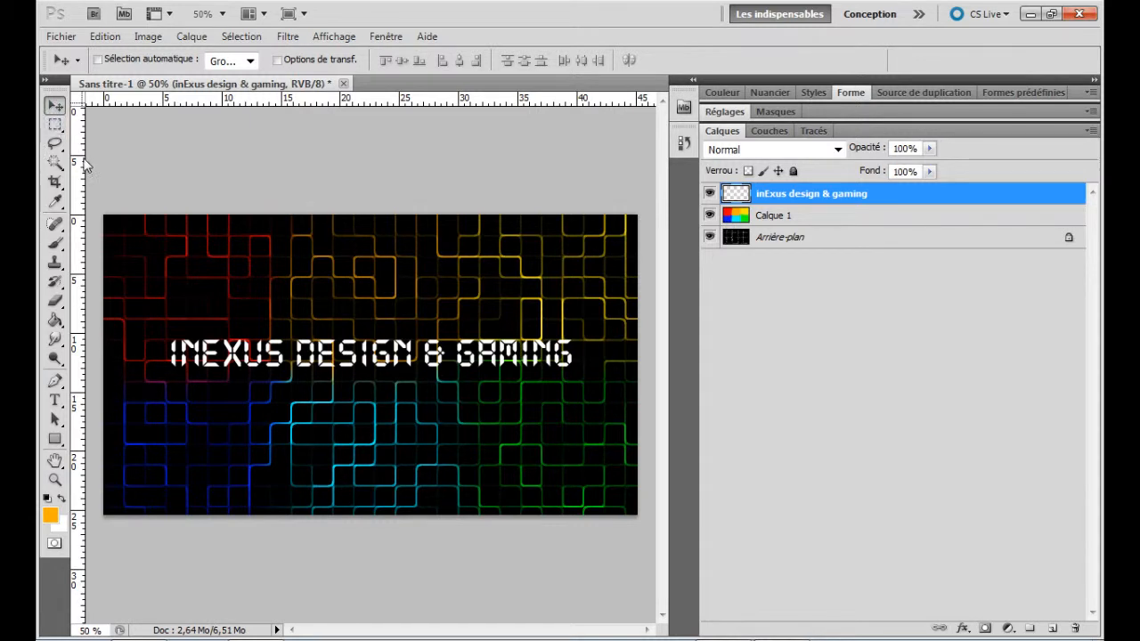
Free-transform the rasterized text and move it to the canvas's upper edge, at about X 612.5 px, Y 32 px
{"action": "key", "text": "ctrl+t"}
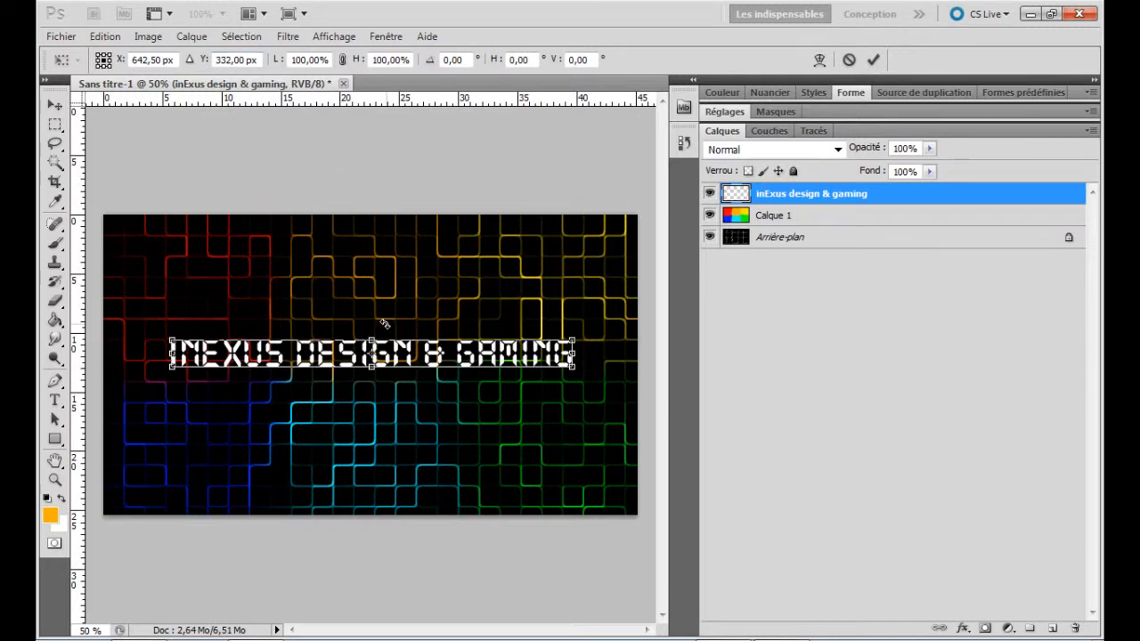
{"action": "left_click_drag", "start_coordinate": [425, 356], "coordinate": [410, 236]}
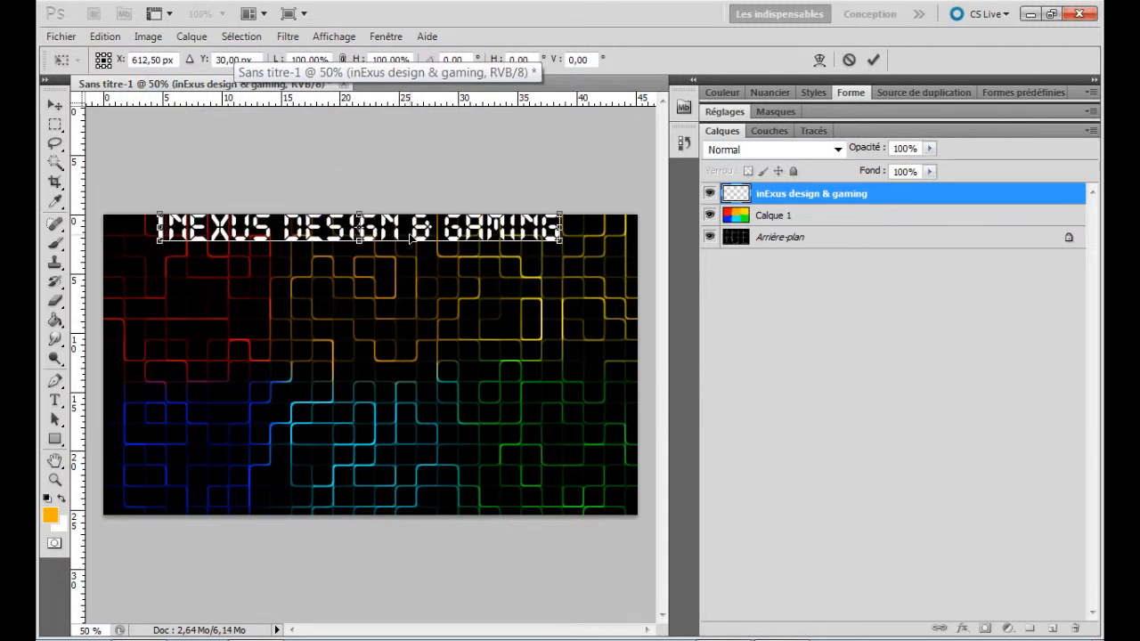
{"action": "key", "text": "Down"}
{"action": "key", "text": "Down"}
{"action": "key", "text": "Down"}
{"action": "key", "text": "Down"}
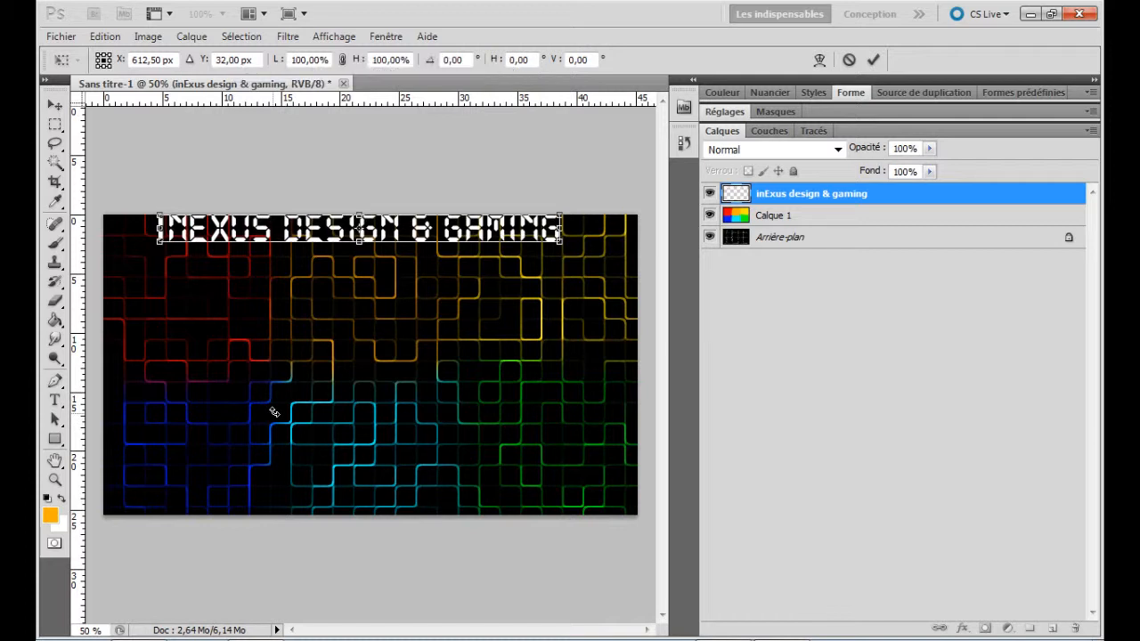
Nudge the text straight down to the canvas's lower edge, at about Y 688 px
{"action": "key", "text": "shift+Down"}
{"action": "key", "text": "shift+Down"}
{"action": "key", "text": "shift+Down"}
{"action": "key", "text": "shift+Down"}
{"action": "key", "text": "shift+Down"}
{"action": "key", "text": "shift+Down"}
{"action": "key", "text": "shift+Down"}
{"action": "key", "text": "shift+Down"}
{"action": "key", "text": "shift+Down"}
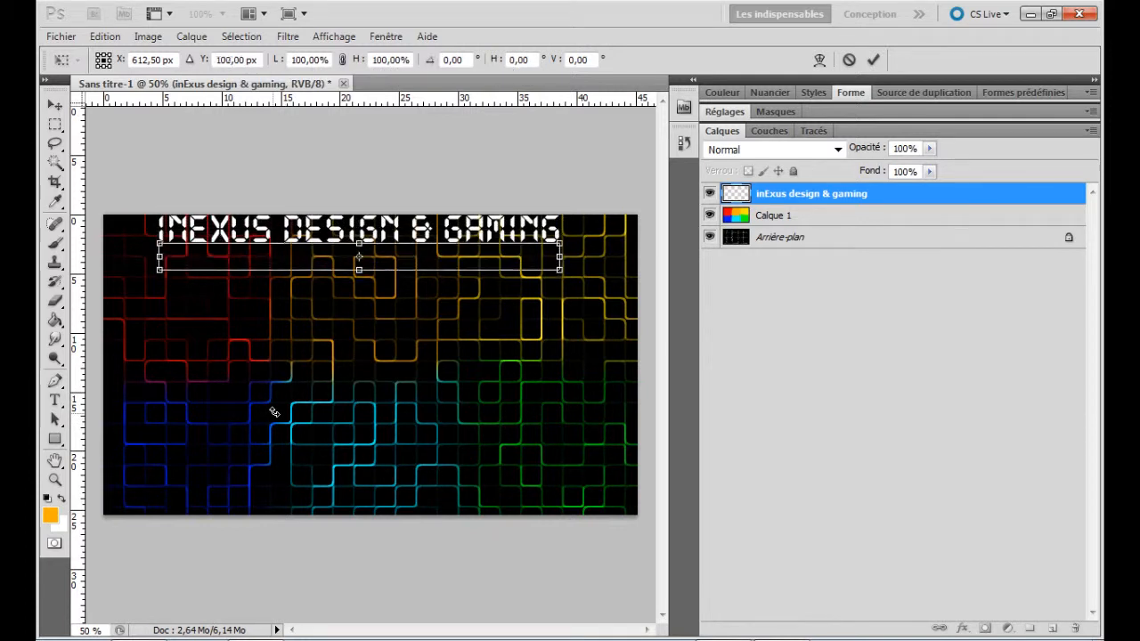
{"action": "key", "text": "Down"}
{"action": "key", "text": "Down"}
{"action": "key", "text": "Down"}
{"action": "key", "text": "Down"}
{"action": "key", "text": "shift+Down"}
{"action": "key", "text": "shift+Down"}
{"action": "key", "text": "shift+Down"}
{"action": "key", "text": "shift+Down"}
{"action": "key", "text": "shift+Down"}
{"action": "key", "text": "shift+Down"}
{"action": "key", "text": "shift+Down"}
{"action": "key", "text": "shift+Down"}
{"action": "key", "text": "shift+Down"}
{"action": "key", "text": "shift+Down"}
{"action": "key", "text": "shift+Down"}
{"action": "key", "text": "Down"}
{"action": "key", "text": "Down"}
{"action": "key", "text": "Down"}
{"action": "key", "text": "Down"}
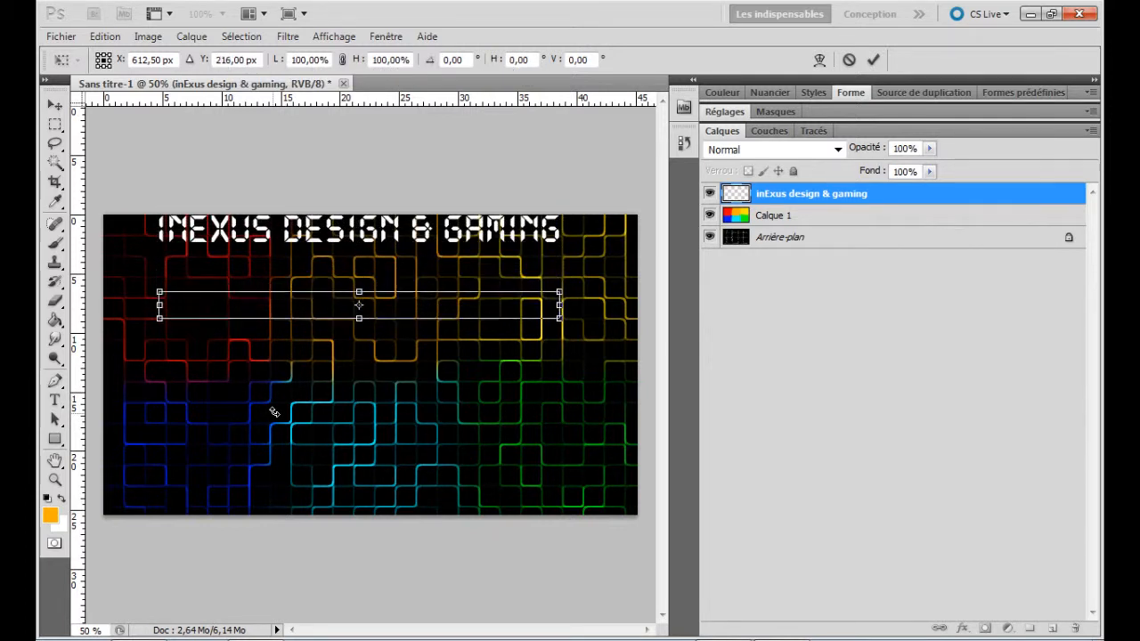
{"action": "key", "text": "shift+Down"}
{"action": "key", "text": "shift+Down"}
{"action": "key", "text": "shift+Down"}
{"action": "key", "text": "shift+Down"}
{"action": "key", "text": "shift+Down"}
{"action": "key", "text": "shift+Down"}
{"action": "key", "text": "shift+Down"}
{"action": "key", "text": "shift+Down"}
{"action": "key", "text": "shift+Down"}
{"action": "key", "text": "shift+Down"}
{"action": "key", "text": "shift+Down"}
{"action": "key", "text": "Down"}
{"action": "key", "text": "Down"}
{"action": "key", "text": "Down"}
{"action": "key", "text": "Down"}
{"action": "key", "text": "Down"}
{"action": "key", "text": "Down"}
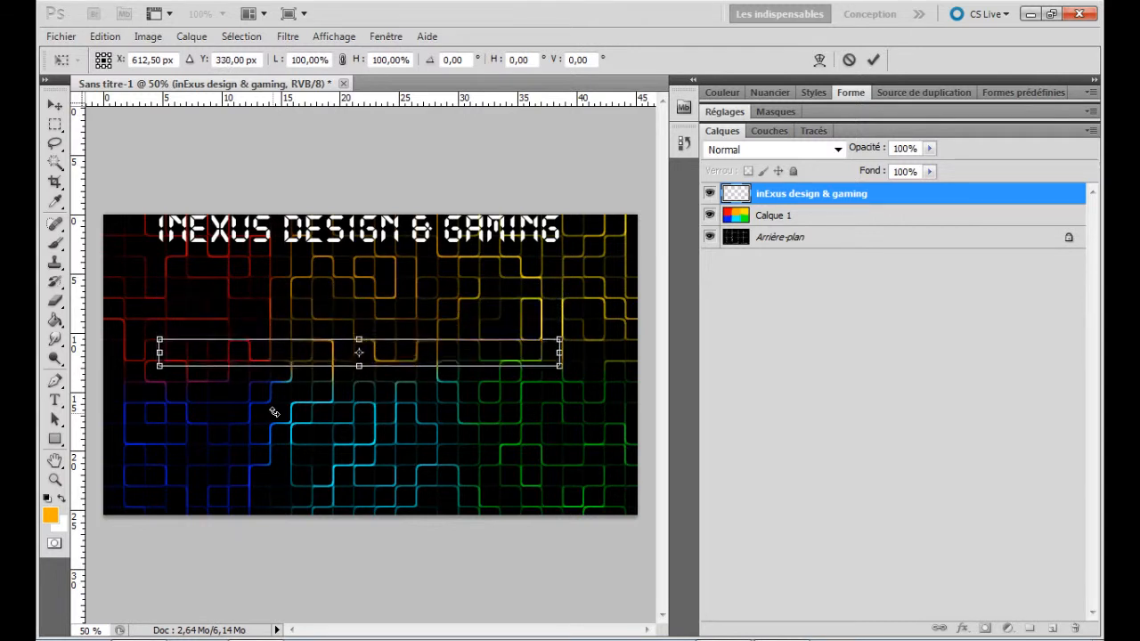
{"action": "key", "text": "shift+Down"}
{"action": "key", "text": "shift+Down"}
{"action": "key", "text": "shift+Down"}
{"action": "key", "text": "shift+Down"}
{"action": "key", "text": "shift+Down"}
{"action": "key", "text": "shift+Down"}
{"action": "key", "text": "shift+Down"}
{"action": "key", "text": "shift+Down"}
{"action": "key", "text": "shift+Down"}
{"action": "key", "text": "shift+Down"}
{"action": "key", "text": "shift+Down"}
{"action": "key", "text": "Down"}
{"action": "key", "text": "Down"}
{"action": "key", "text": "Down"}
{"action": "key", "text": "Down"}
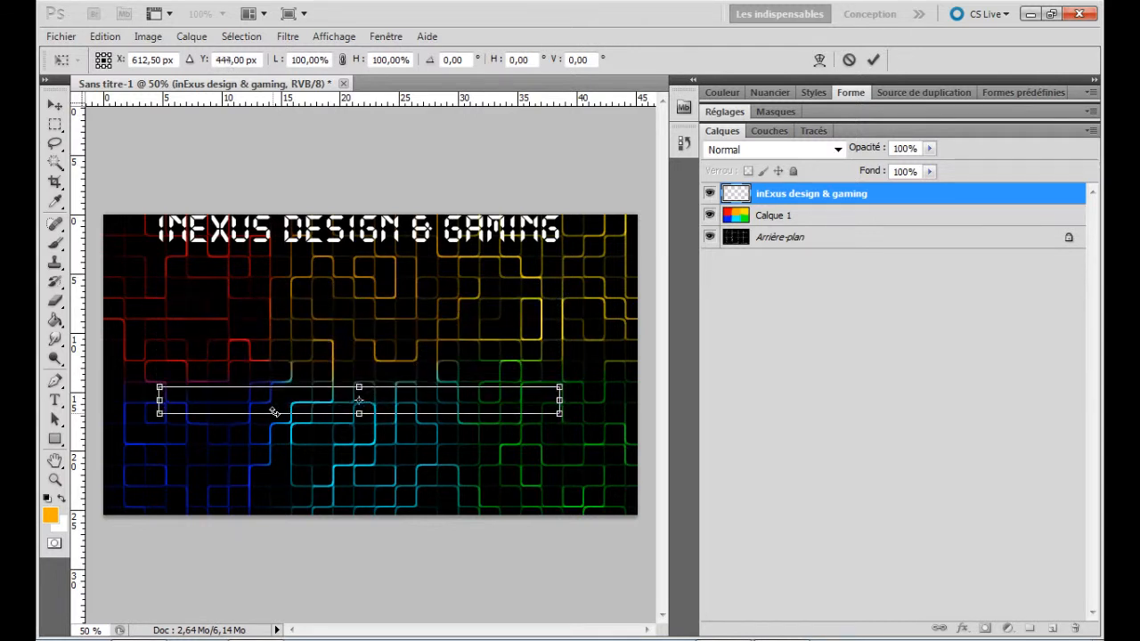
{"action": "key", "text": "shift+Down"}
{"action": "key", "text": "shift+Down"}
{"action": "key", "text": "shift+Down"}
{"action": "key", "text": "shift+Down"}
{"action": "key", "text": "shift+Down"}
{"action": "key", "text": "shift+Down"}
{"action": "key", "text": "shift+Down"}
{"action": "key", "text": "shift+Down"}
{"action": "key", "text": "shift+Down"}
{"action": "key", "text": "shift+Down"}
{"action": "key", "text": "shift+Down"}
{"action": "key", "text": "Down"}
{"action": "key", "text": "Down"}
{"action": "key", "text": "Down"}
{"action": "key", "text": "Down"}
{"action": "key", "text": "Down"}
{"action": "key", "text": "Down"}
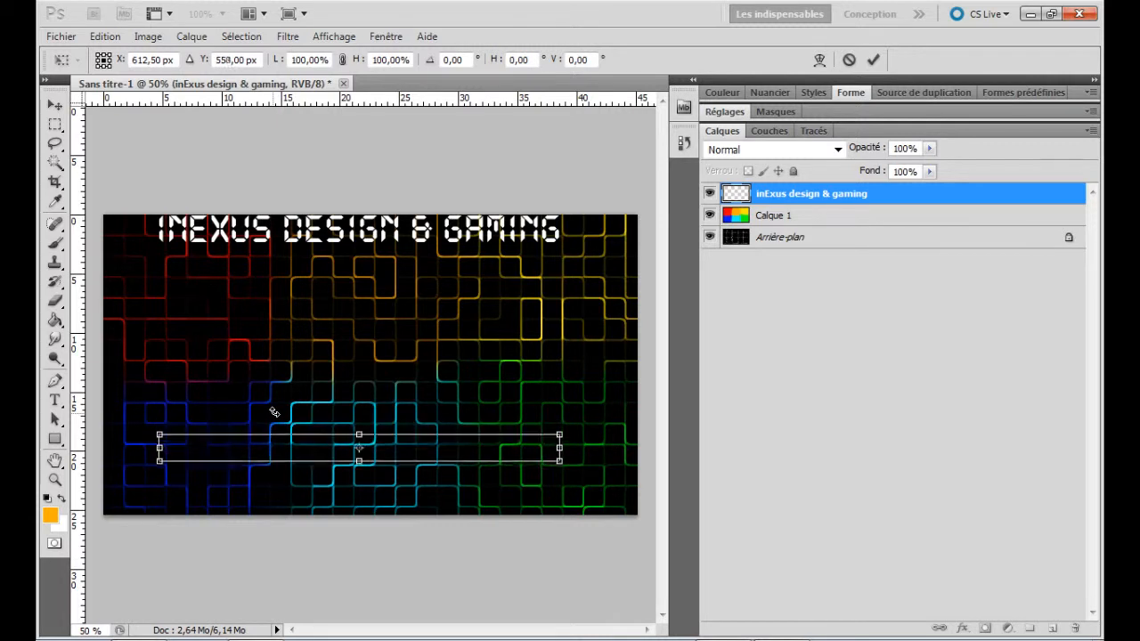
{"action": "key", "text": "shift+Down"}
{"action": "key", "text": "shift+Down"}
{"action": "key", "text": "shift+Down"}
{"action": "key", "text": "shift+Down"}
{"action": "key", "text": "shift+Down"}
{"action": "key", "text": "shift+Down"}
{"action": "key", "text": "shift+Down"}
{"action": "key", "text": "shift+Down"}
{"action": "key", "text": "shift+Down"}
{"action": "key", "text": "shift+Down"}
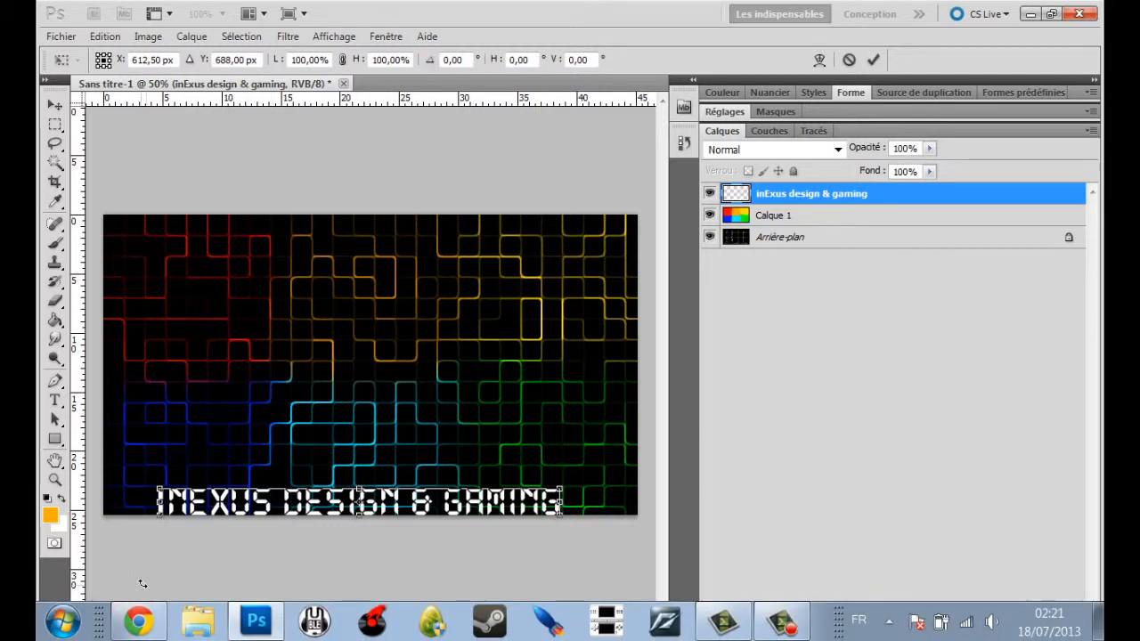
Open the Windows calculator and compute the midpoint between the text's upper-edge and lower-edge Y positions
{"action": "left_click", "coordinate": [62, 621]}
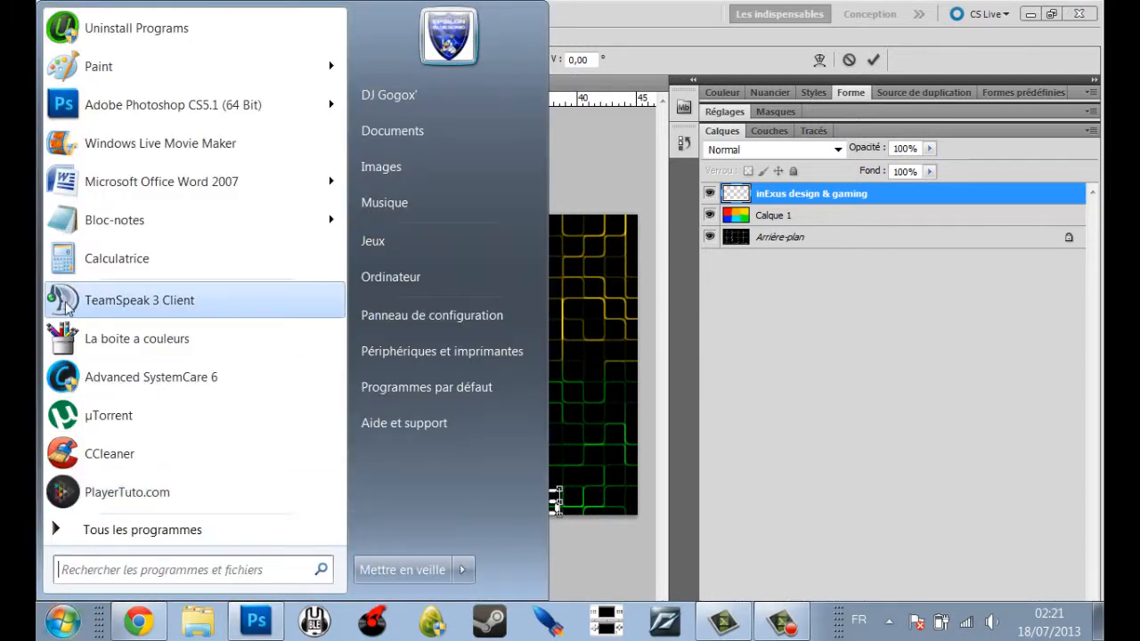
{"action": "left_click", "coordinate": [106, 257]}
{"action": "type", "text": "6"}
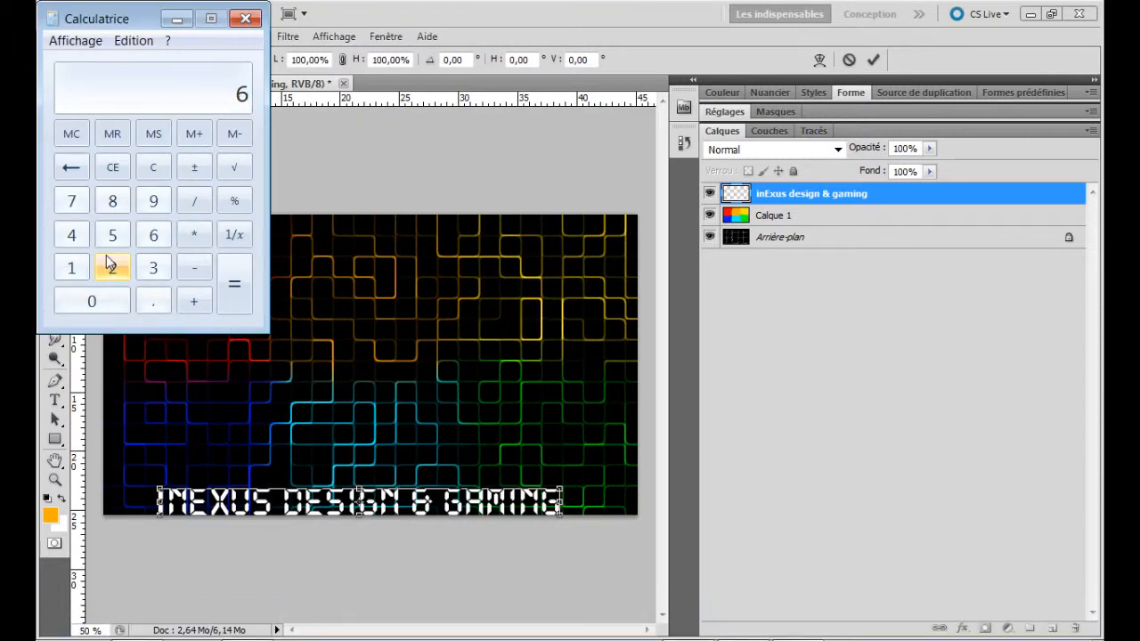
{"action": "type", "text": "552"}
{"action": "key", "text": "Return"}
{"action": "type", "text": "+30"}
{"action": "key", "text": "Return"}
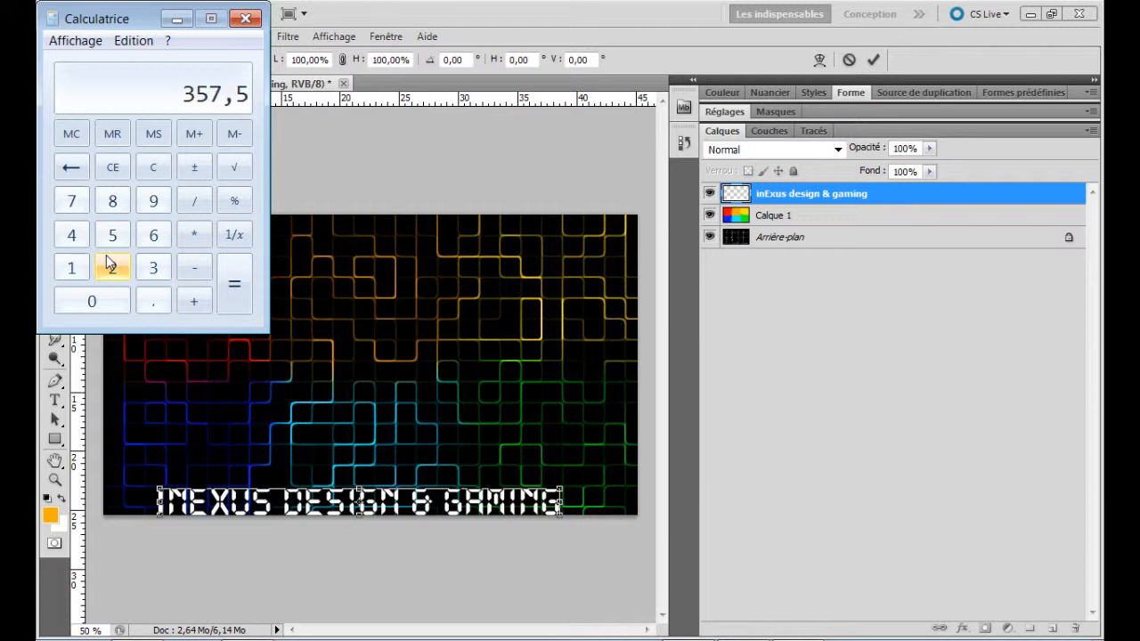
Return to Photoshop, set the text's Y position to 357.5 px and apply the transformation
{"action": "left_click", "coordinate": [293, 55]}
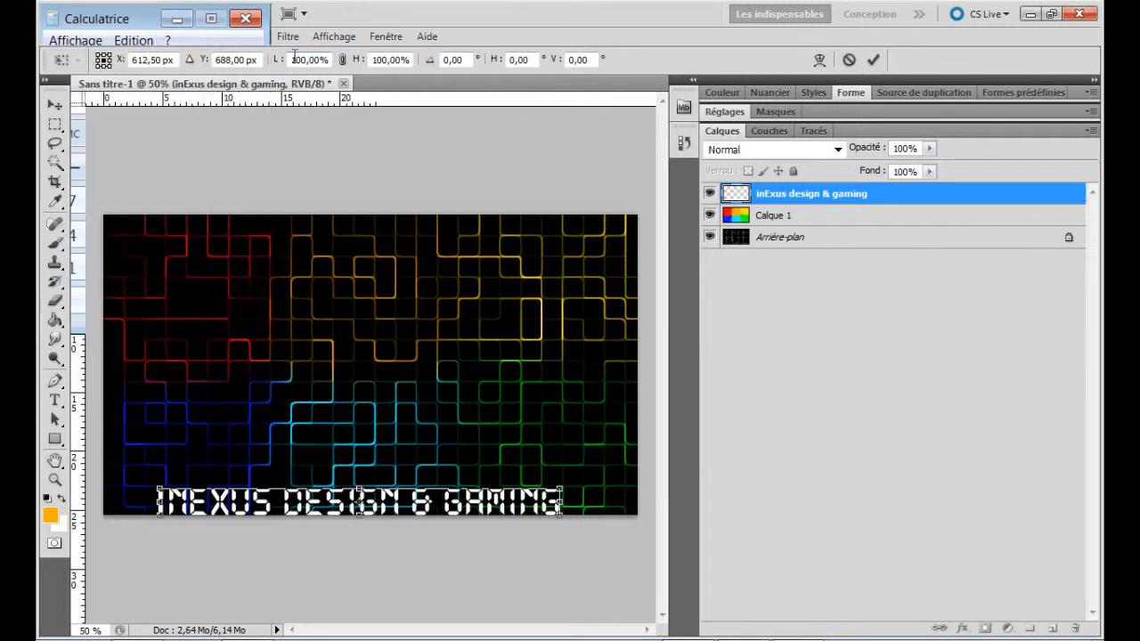
{"action": "left_click", "coordinate": [212, 58]}
{"action": "type", "text": "3"}
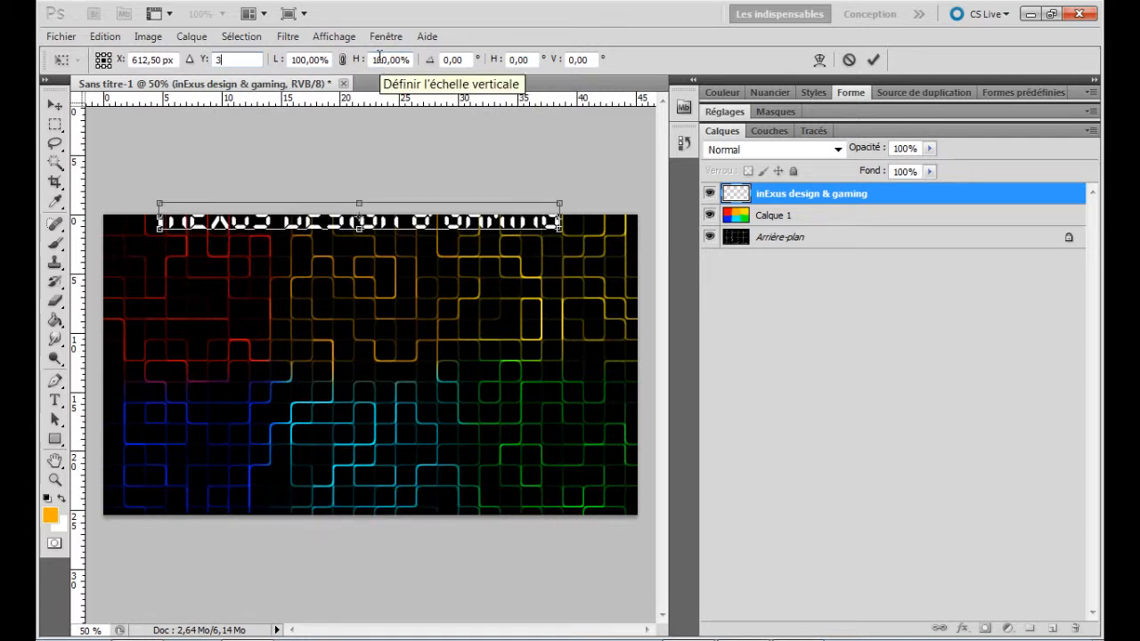
{"action": "type", "text": "57,"}
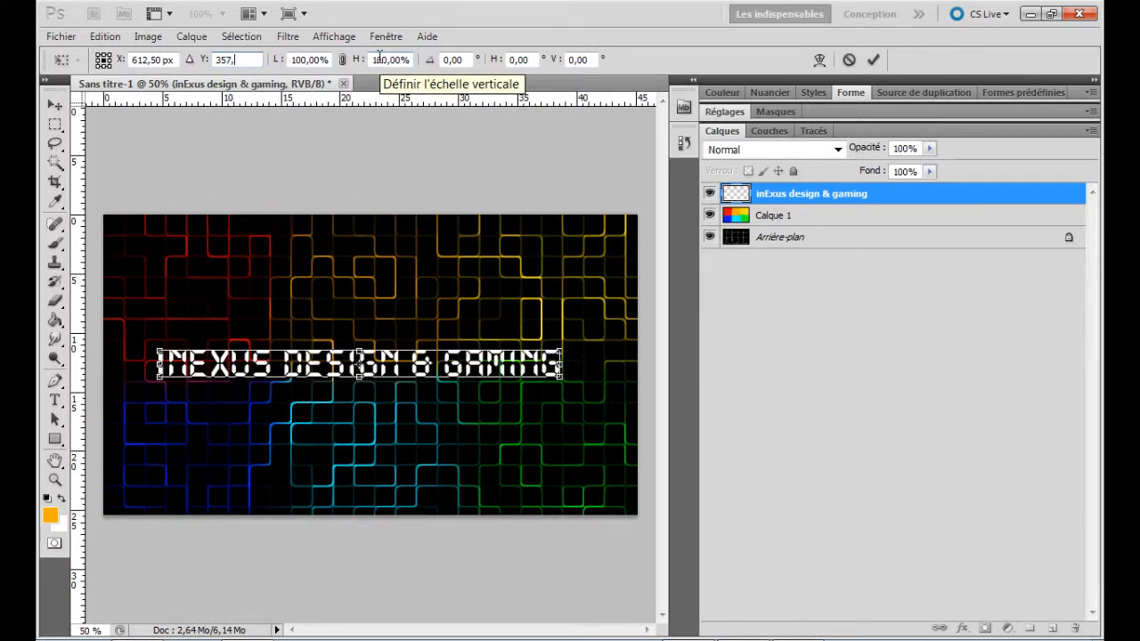
{"action": "type", "text": "5"}
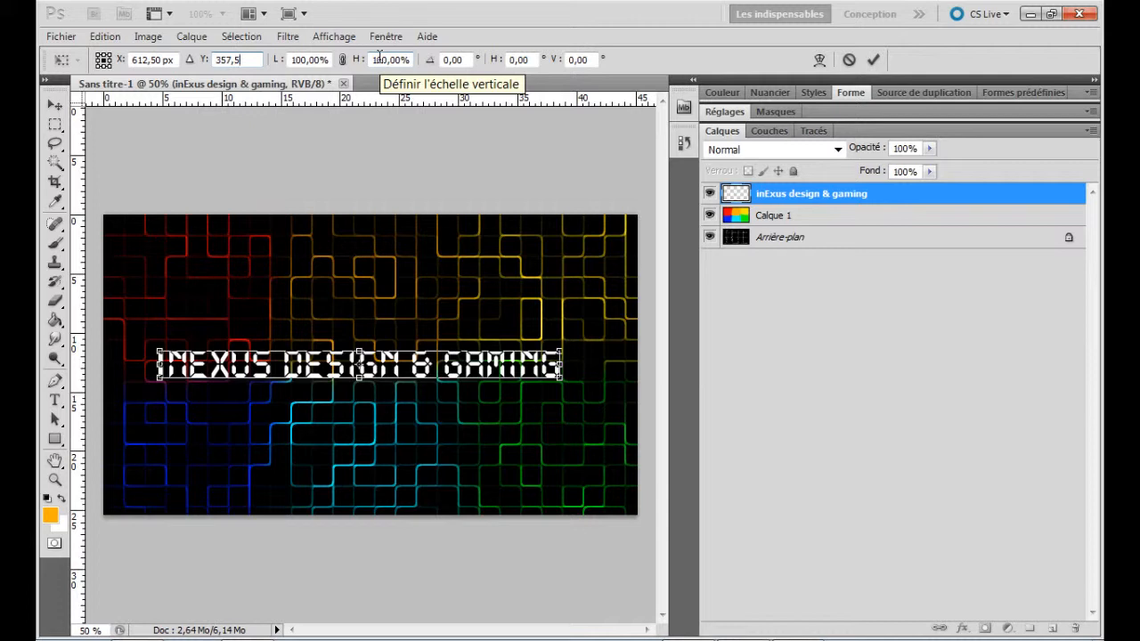
{"action": "key", "text": "Return"}
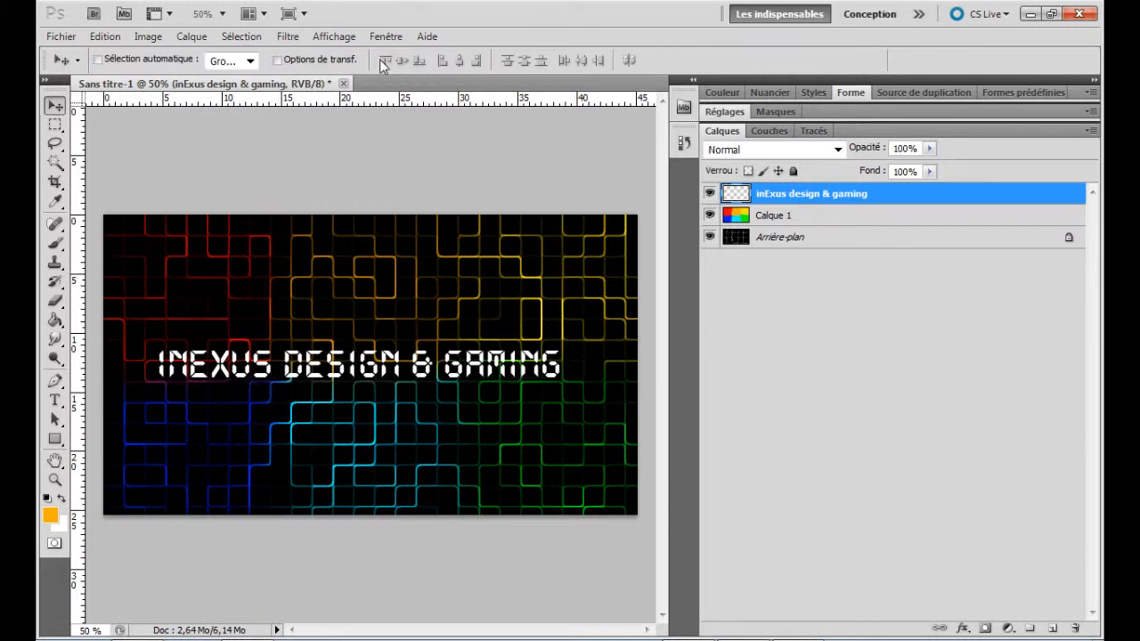
Free-transform the text layer and nudge it straight across to the canvas's left edge, at about X 480.5 px
{"action": "key", "text": "ctrl+t"}
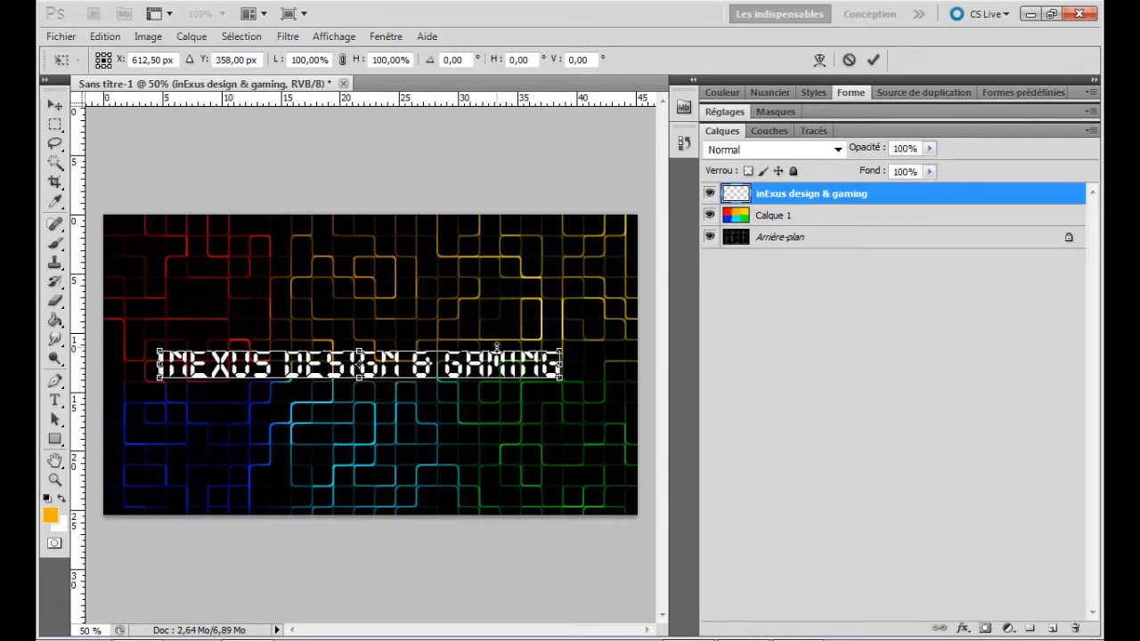
{"action": "key", "text": "shift+Left"}
{"action": "key", "text": "shift+Left"}
{"action": "key", "text": "shift+Left"}
{"action": "key", "text": "shift+Left"}
{"action": "key", "text": "shift+Left"}
{"action": "key", "text": "shift+Left"}
{"action": "key", "text": "shift+Left"}
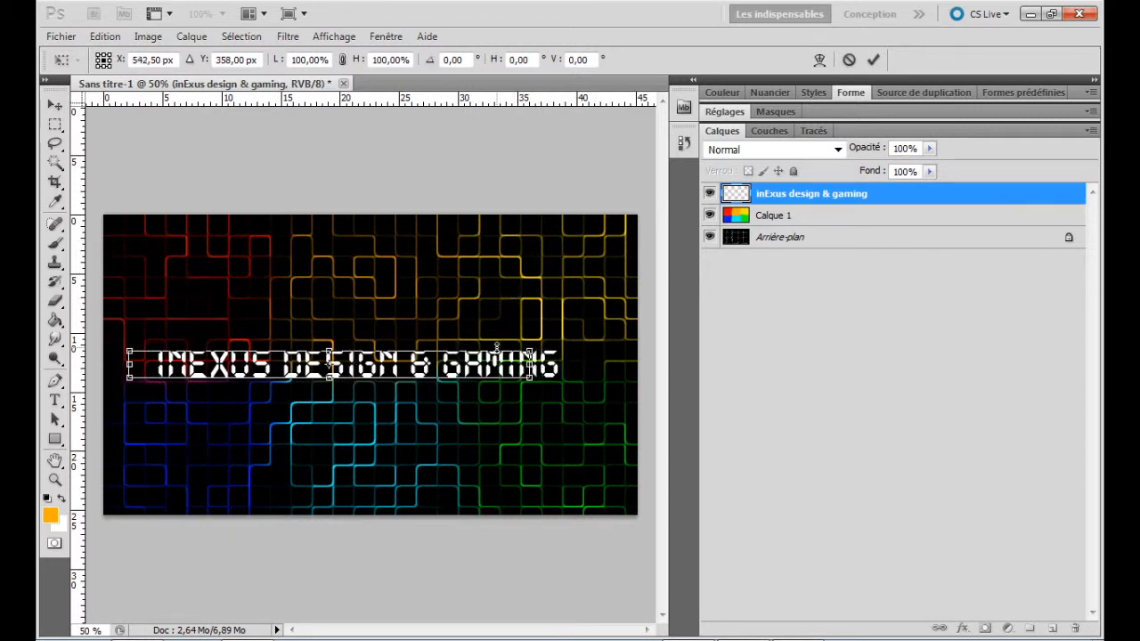
{"action": "key", "text": "shift+Left"}
{"action": "key", "text": "shift+Left"}
{"action": "key", "text": "shift+Left"}
{"action": "key", "text": "shift+Left"}
{"action": "key", "text": "shift+Left"}
{"action": "key", "text": "Left"}
{"action": "key", "text": "Left"}
{"action": "key", "text": "Left"}
{"action": "key", "text": "Left"}
{"action": "key", "text": "Left"}
{"action": "key", "text": "Left"}
{"action": "key", "text": "Left"}
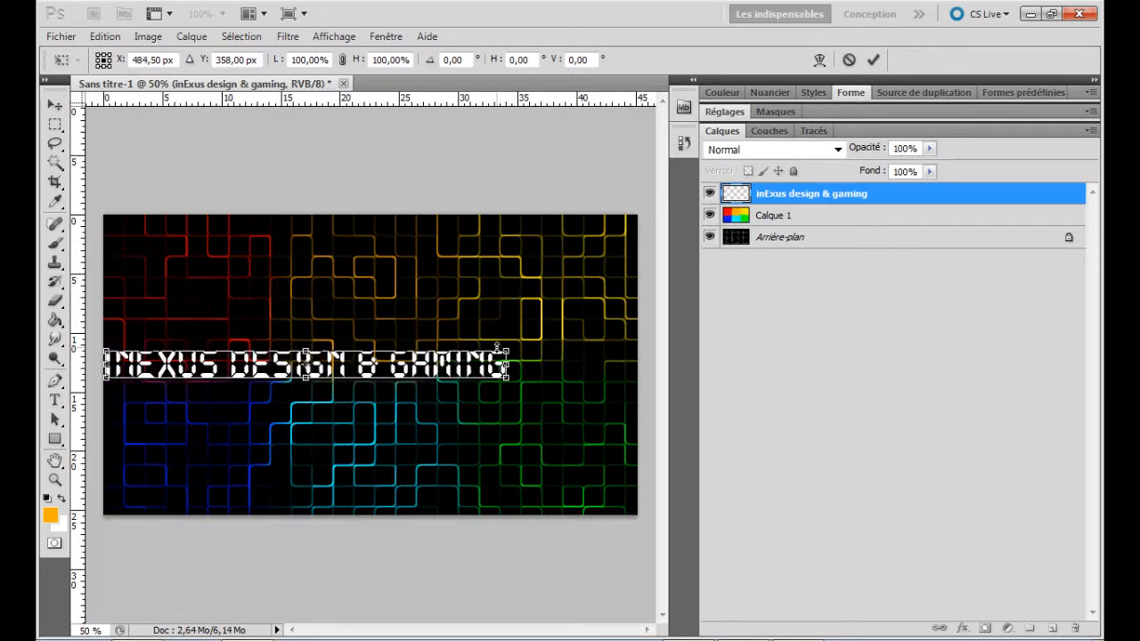
{"action": "key", "text": "Left"}
{"action": "key", "text": "Left"}
{"action": "key", "text": "Left"}
{"action": "key", "text": "Left"}
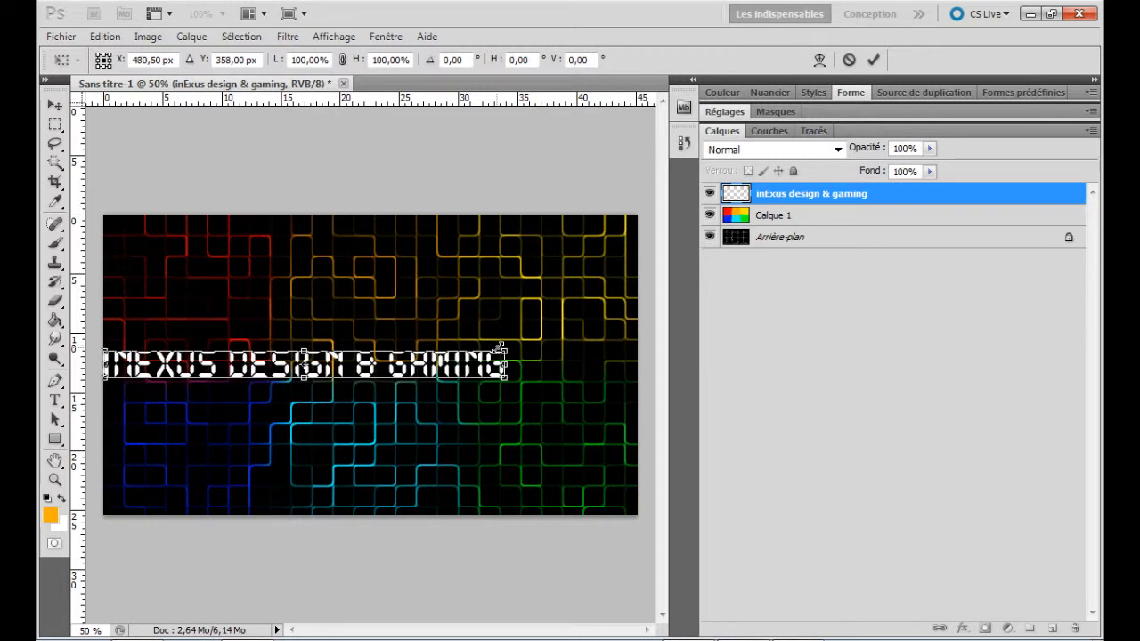
{"action": "key", "text": "Left"}
{"action": "key", "text": "Left"}
{"action": "key", "text": "Right"}
{"action": "key", "text": "Right"}
{"action": "key", "text": "Left"}
{"action": "key", "text": "Left"}
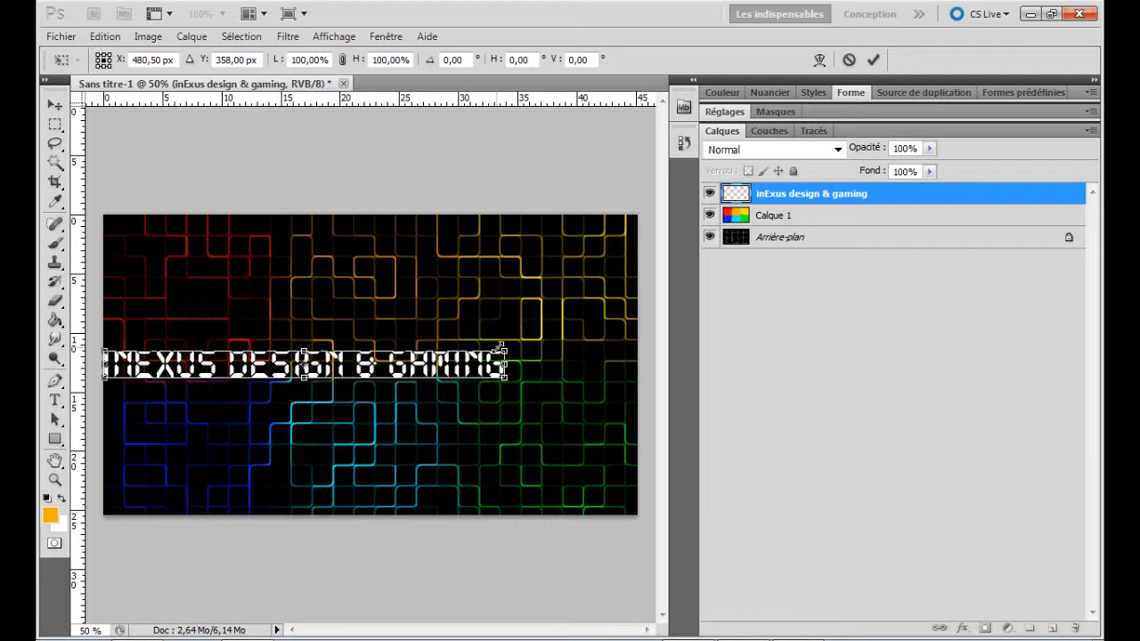
Nudge the text horizontally to the canvas's right edge, at about X 800.5 px
{"action": "key", "text": "shift+Right"}
{"action": "key", "text": "shift+Right"}
{"action": "key", "text": "shift+Right"}
{"action": "key", "text": "shift+Right"}
{"action": "key", "text": "shift+Right"}
{"action": "key", "text": "shift+Right"}
{"action": "key", "text": "shift+Right"}
{"action": "key", "text": "shift+Right"}
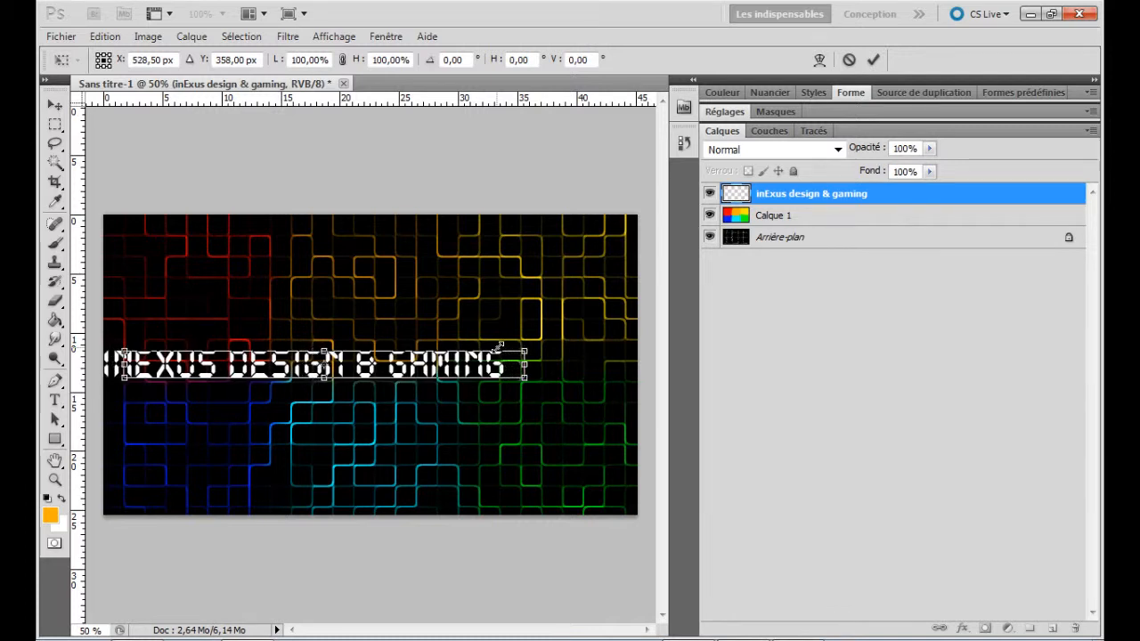
{"action": "key", "text": "shift+Right"}
{"action": "key", "text": "shift+Right"}
{"action": "key", "text": "shift+Right"}
{"action": "key", "text": "shift+Right"}
{"action": "key", "text": "shift+Right"}
{"action": "key", "text": "shift+Right"}
{"action": "key", "text": "shift+Right"}
{"action": "key", "text": "shift+Right"}
{"action": "key", "text": "shift+Right"}
{"action": "key", "text": "shift+Right"}
{"action": "key", "text": "shift+Right"}
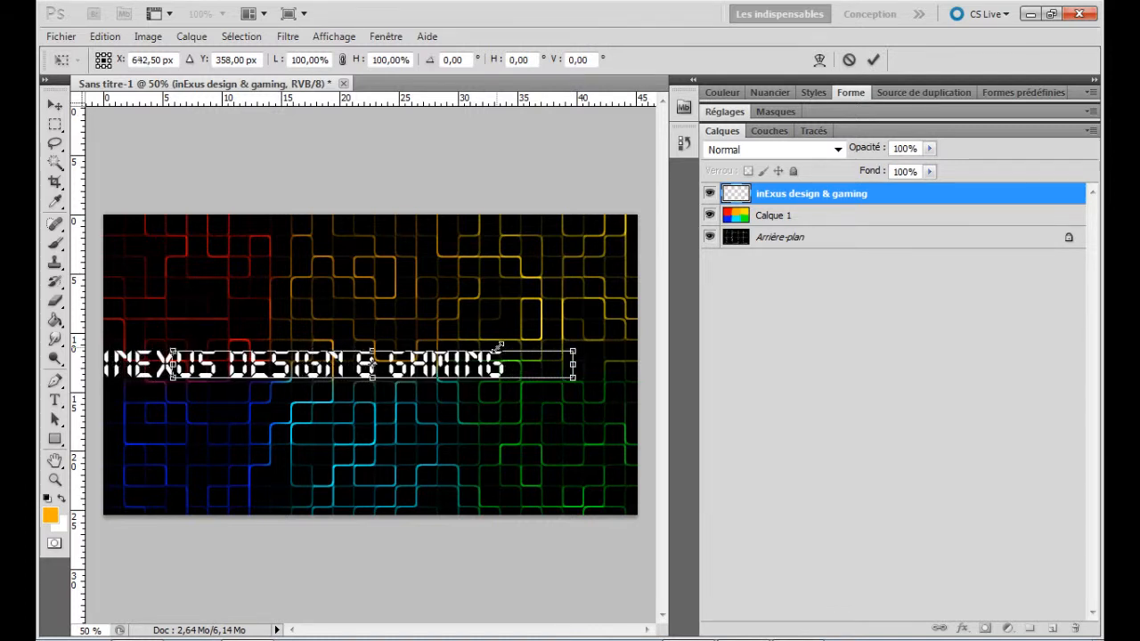
{"action": "key", "text": "shift+Right"}
{"action": "key", "text": "shift+Right"}
{"action": "key", "text": "shift+Right"}
{"action": "key", "text": "shift+Right"}
{"action": "key", "text": "shift+Right"}
{"action": "key", "text": "shift+Right"}
{"action": "key", "text": "shift+Right"}
{"action": "key", "text": "shift+Right"}
{"action": "key", "text": "shift+Right"}
{"action": "key", "text": "shift+Right"}
{"action": "key", "text": "shift+Right"}
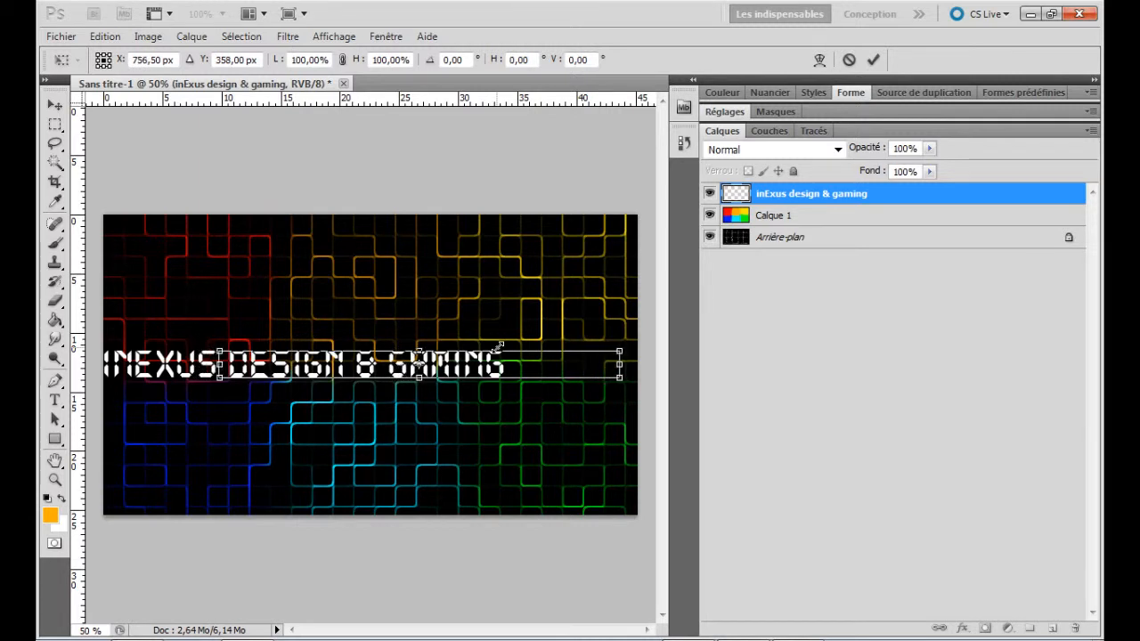
{"action": "key", "text": "shift+Right"}
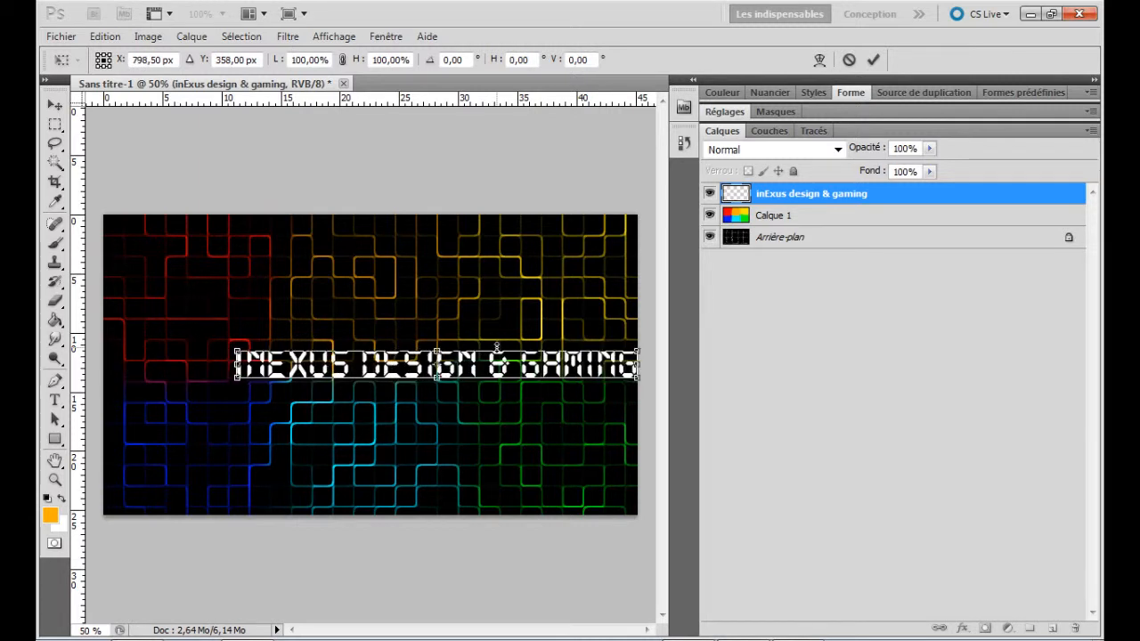
{"action": "key", "text": "Right"}
{"action": "key", "text": "Right"}
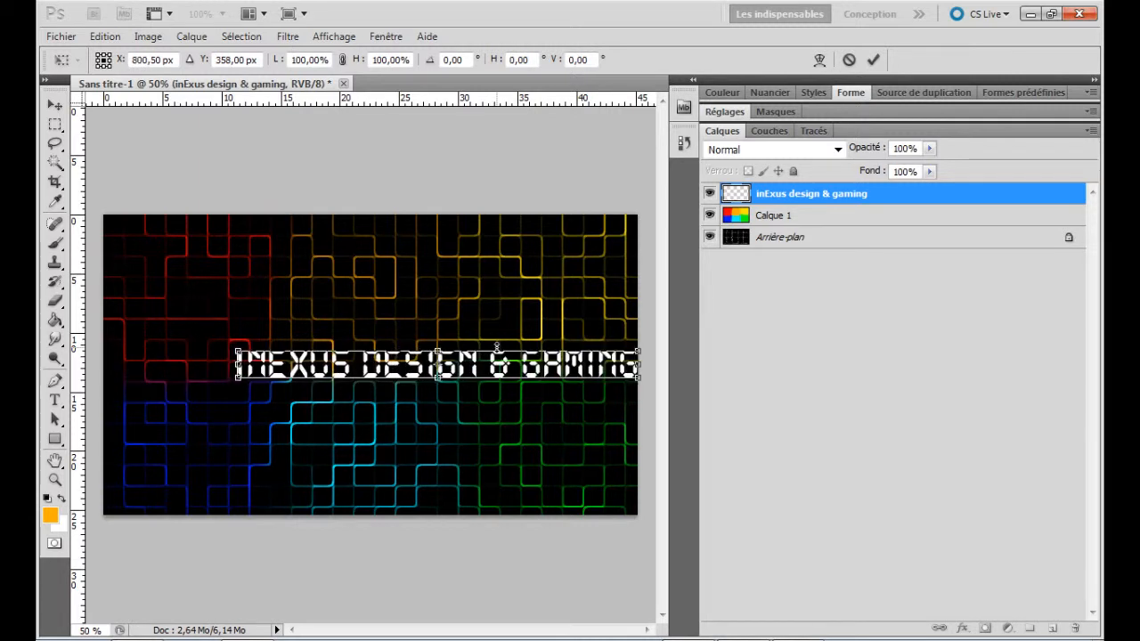
Nudge the text back until it is flush with the canvas's left edge, at X 478.5 px
{"action": "key", "text": "shift+Left"}
{"action": "key", "text": "shift+Left"}
{"action": "key", "text": "shift+Left"}
{"action": "key", "text": "shift+Left"}
{"action": "key", "text": "shift+Left"}
{"action": "key", "text": "shift+Left"}
{"action": "key", "text": "Left"}
{"action": "key", "text": "Left"}
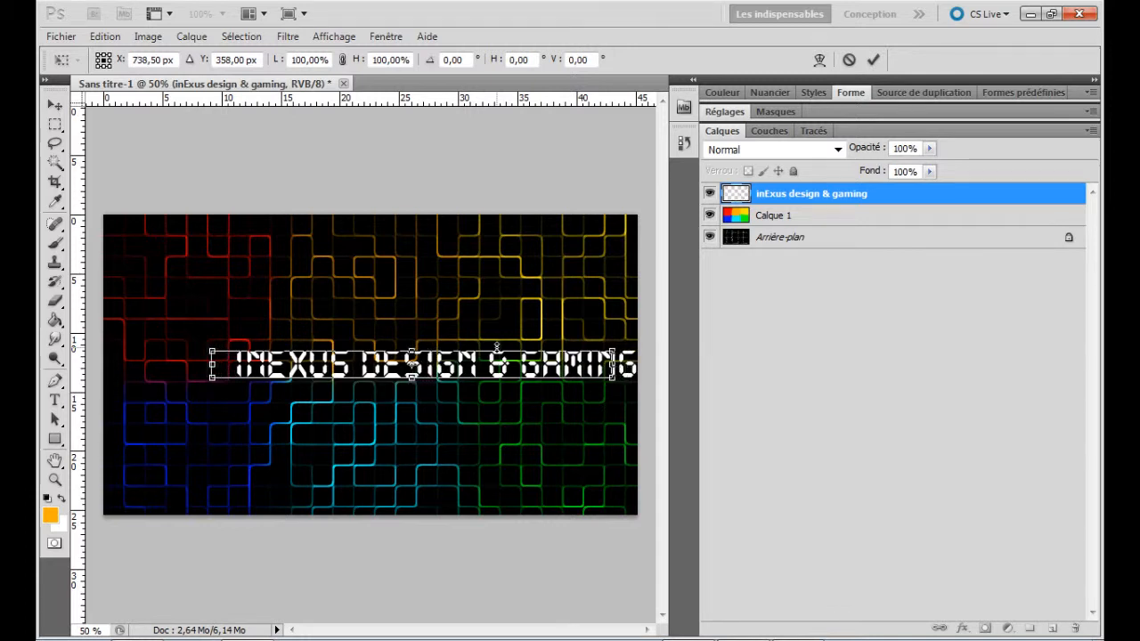
{"action": "key", "text": "shift+Left"}
{"action": "key", "text": "shift+Left"}
{"action": "key", "text": "shift+Left"}
{"action": "key", "text": "shift+Left"}
{"action": "key", "text": "shift+Left"}
{"action": "key", "text": "shift+Left"}
{"action": "key", "text": "shift+Left"}
{"action": "key", "text": "shift+Left"}
{"action": "key", "text": "shift+Left"}
{"action": "key", "text": "shift+Left"}
{"action": "key", "text": "shift+Left"}
{"action": "key", "text": "Left"}
{"action": "key", "text": "Left"}
{"action": "key", "text": "Left"}
{"action": "key", "text": "Left"}
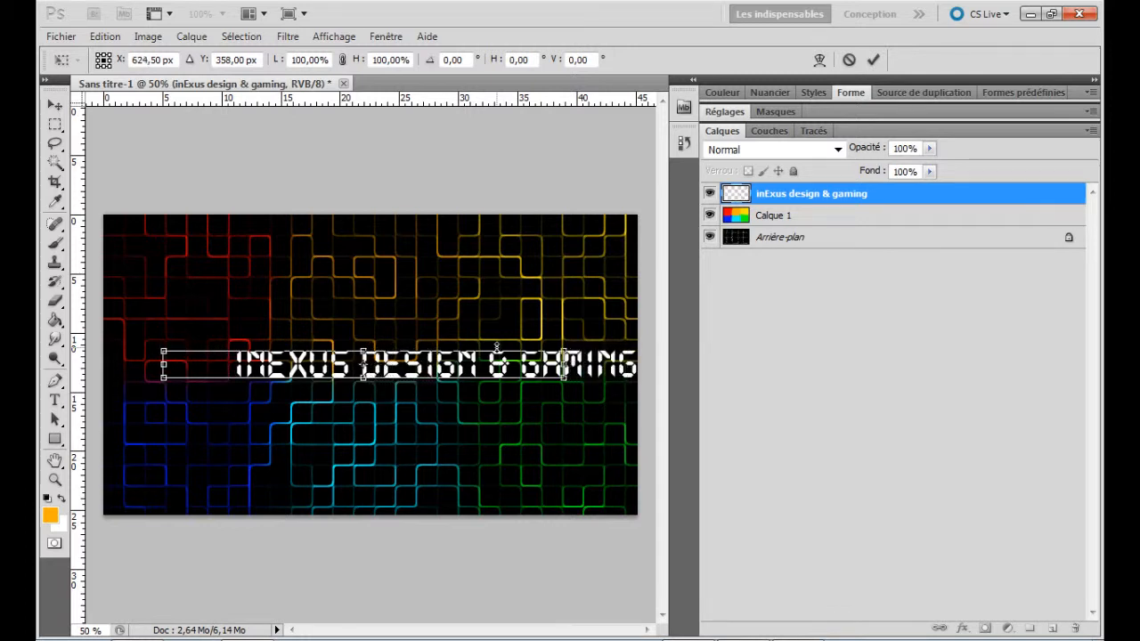
{"action": "key", "text": "shift+Left"}
{"action": "key", "text": "shift+Left"}
{"action": "key", "text": "shift+Left"}
{"action": "key", "text": "shift+Left"}
{"action": "key", "text": "shift+Left"}
{"action": "key", "text": "shift+Left"}
{"action": "key", "text": "shift+Left"}
{"action": "key", "text": "shift+Left"}
{"action": "key", "text": "shift+Left"}
{"action": "key", "text": "shift+Left"}
{"action": "key", "text": "shift+Left"}
{"action": "key", "text": "Left"}
{"action": "key", "text": "Left"}
{"action": "key", "text": "Left"}
{"action": "key", "text": "Left"}
{"action": "key", "text": "Left"}
{"action": "key", "text": "Left"}
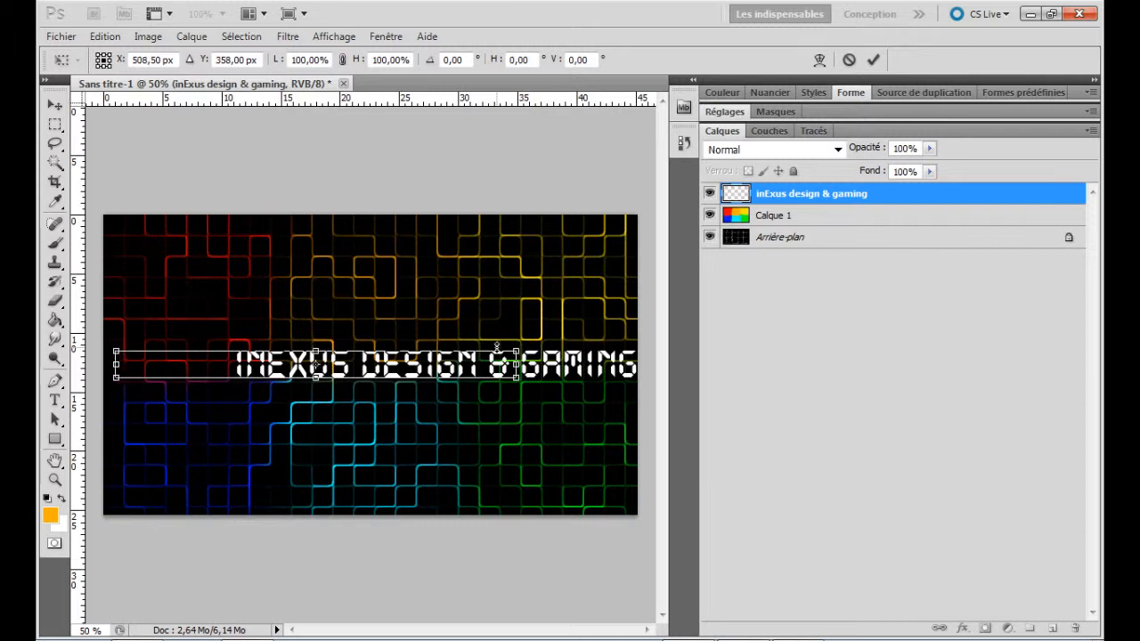
{"action": "key", "text": "shift+Left"}
{"action": "key", "text": "shift+Left"}
{"action": "key", "text": "Left"}
{"action": "key", "text": "Left"}
{"action": "key", "text": "Left"}
{"action": "key", "text": "Left"}
{"action": "key", "text": "Left"}
{"action": "key", "text": "Left"}
{"action": "key", "text": "Left"}
{"action": "key", "text": "Left"}
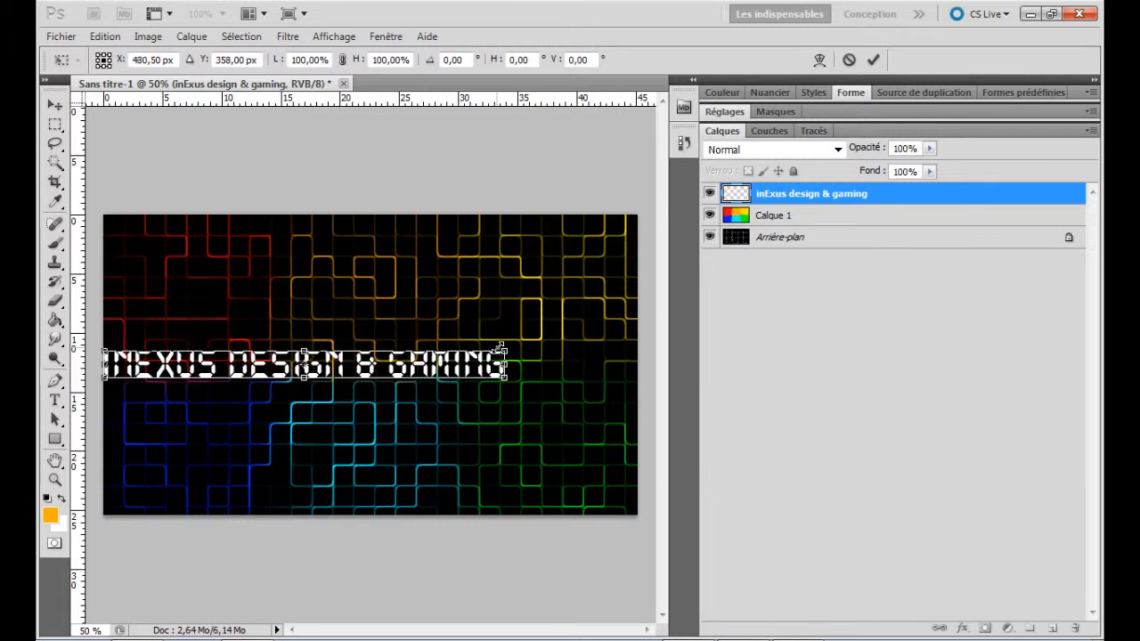
{"action": "key", "text": "Left"}
{"action": "key", "text": "Left"}
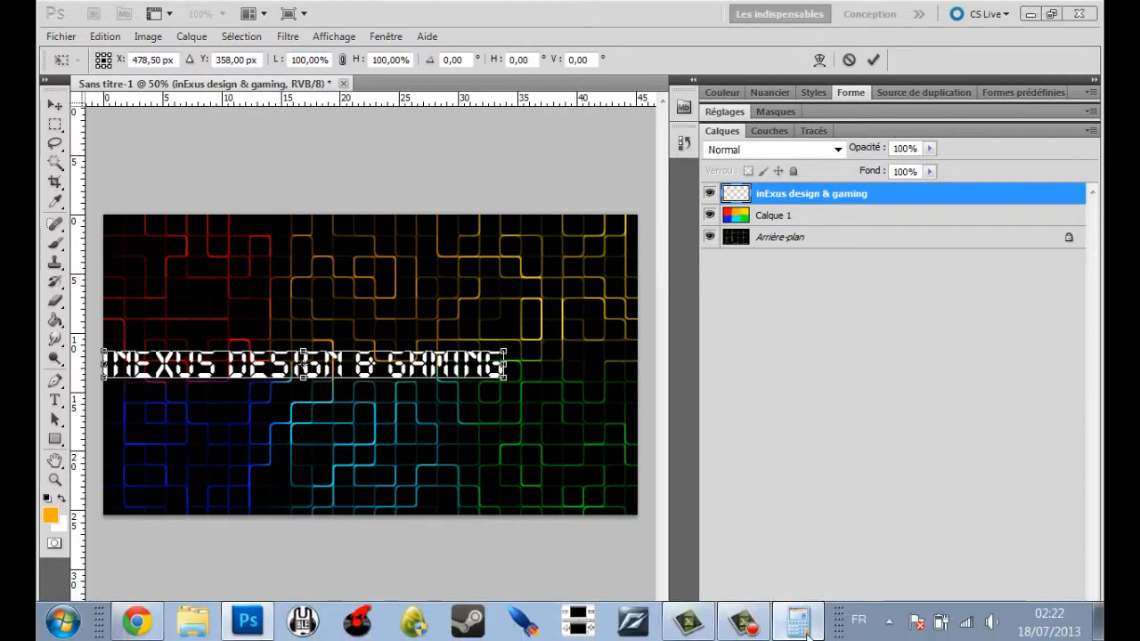
In the Windows calculator, compute the horizontal midpoint by halving 800.5 − 478.5 and adding 478.5
{"action": "left_click", "coordinate": [806, 621]}
{"action": "left_click_drag", "start_coordinate": [131, 20], "coordinate": [699, 128]}
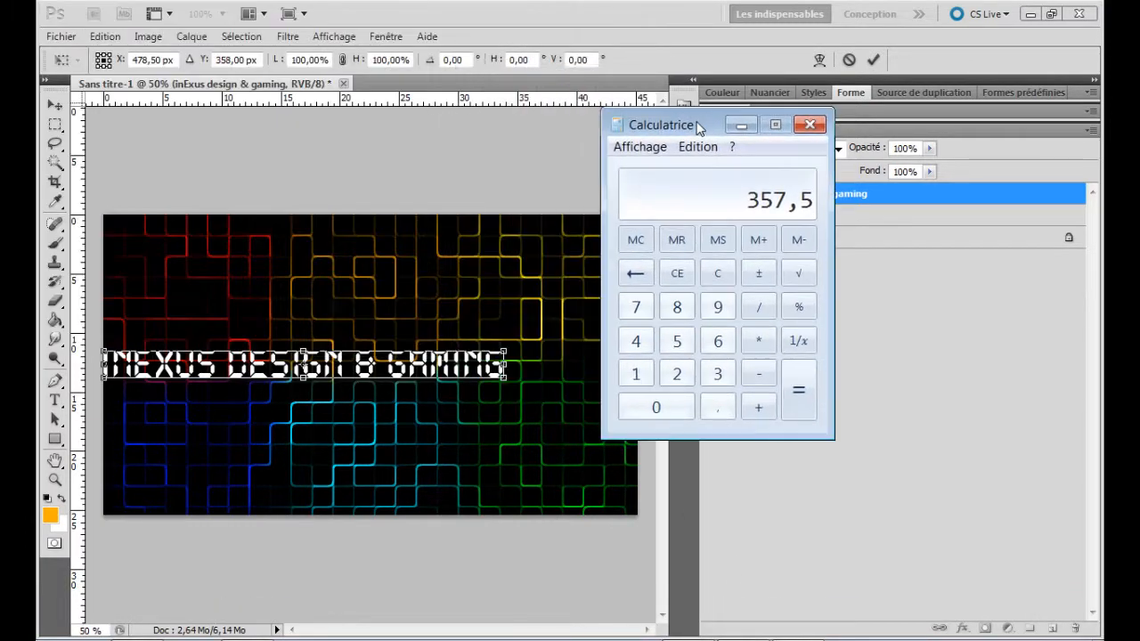
{"action": "type", "text": "80"}
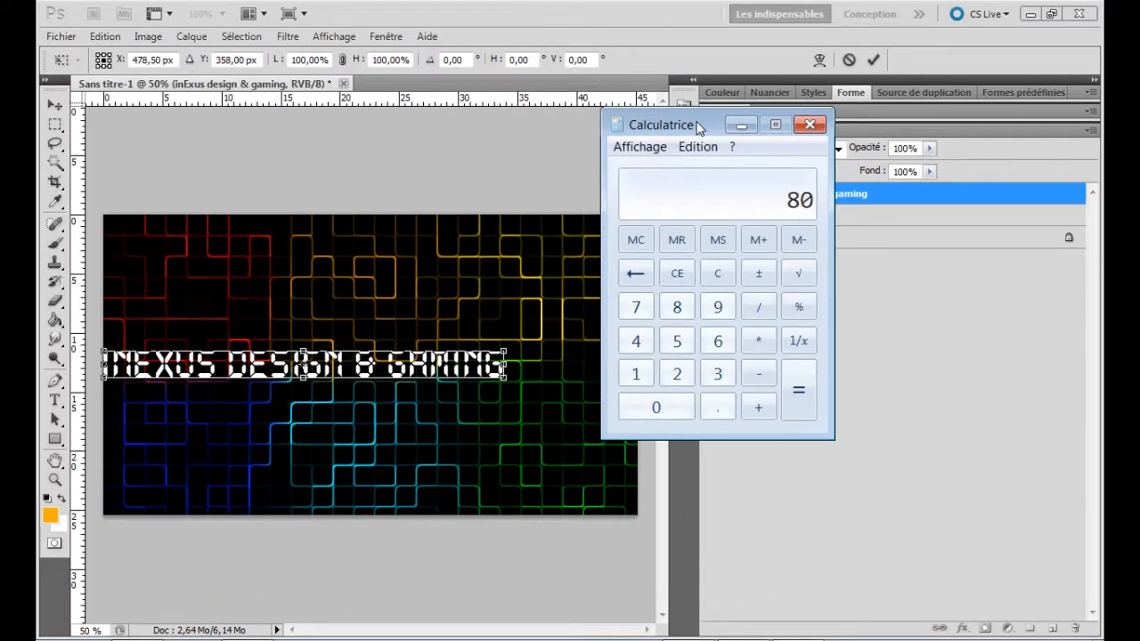
{"action": "type", "text": "0,5 - "}
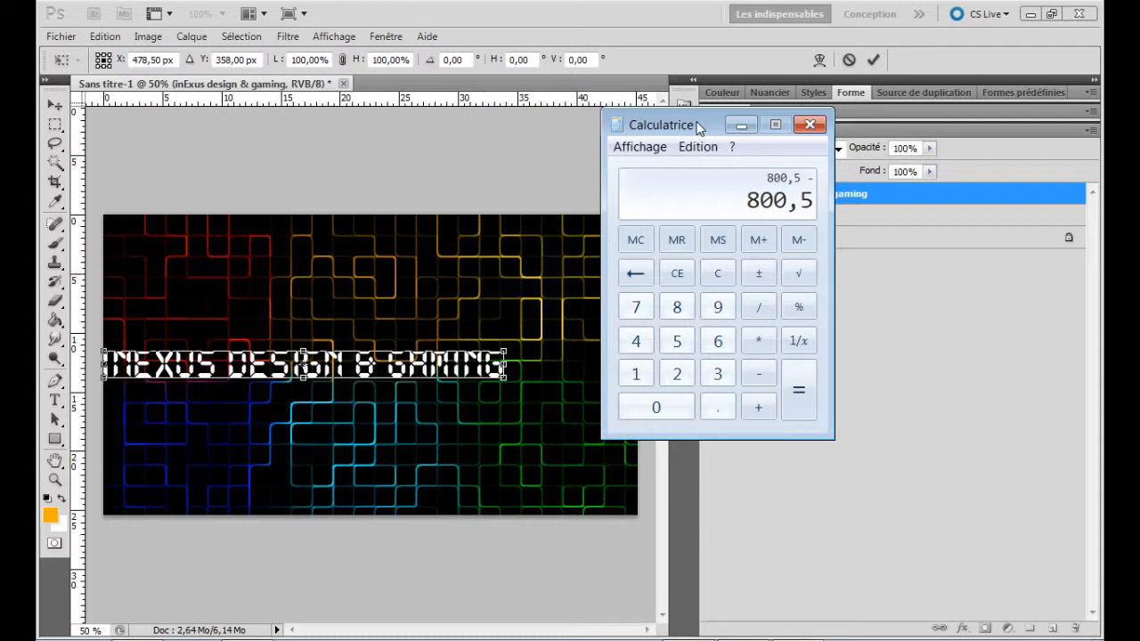
{"action": "type", "text": "478,5"}
{"action": "key", "text": "Return"}
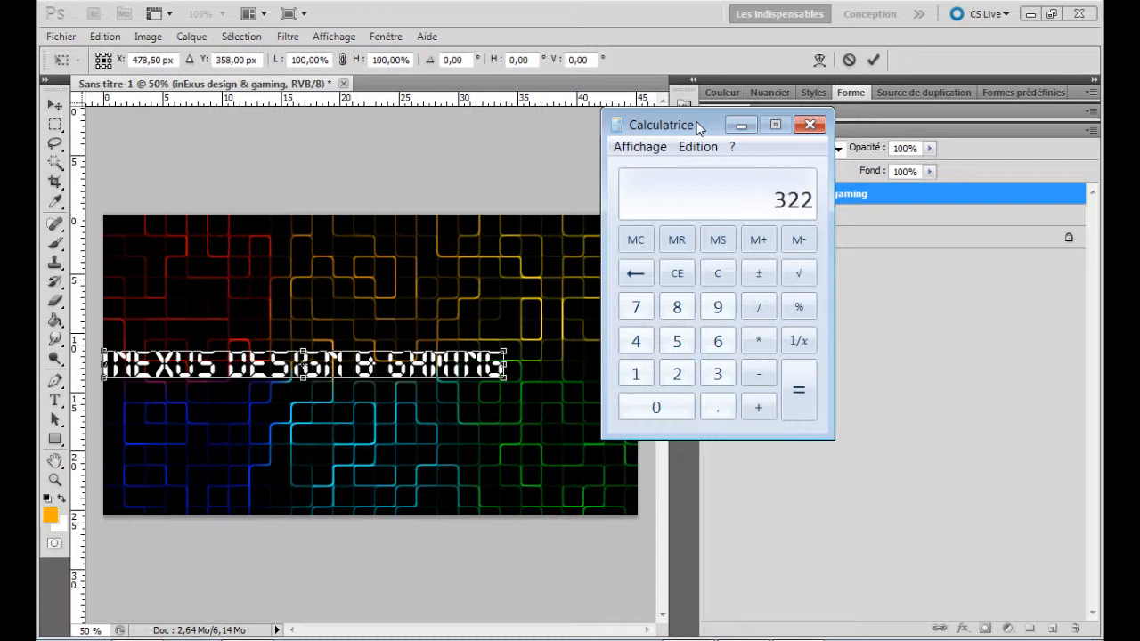
{"action": "type", "text": "2"}
{"action": "key", "text": "Return"}
{"action": "type", "text": "478,5"}
{"action": "key", "text": "Return"}
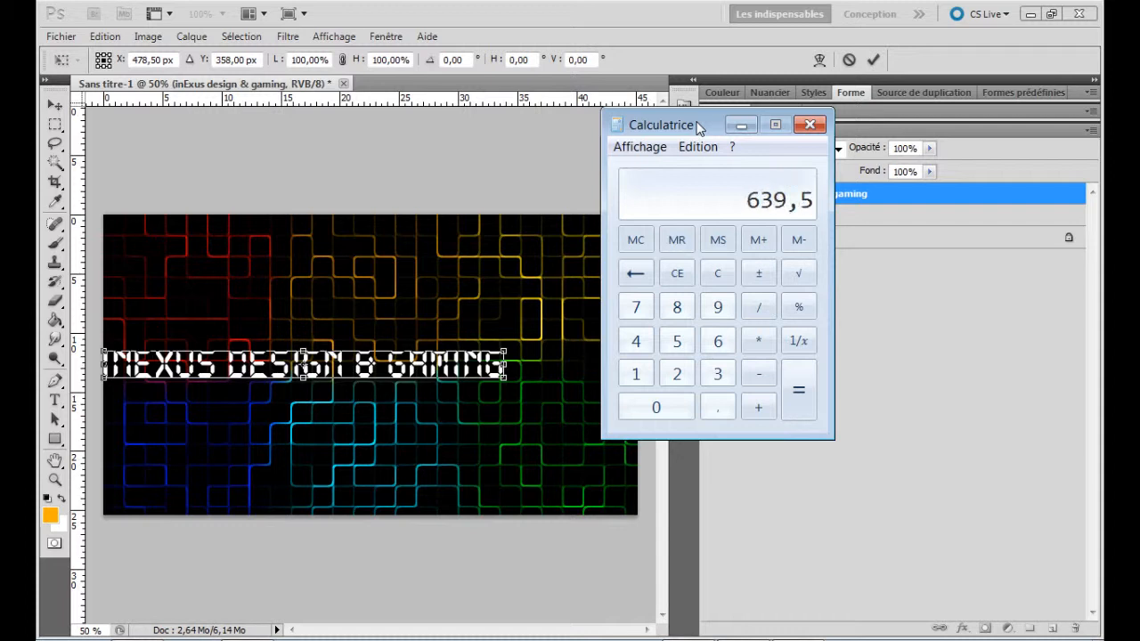
Return to Photoshop, set the text's X position to 639.5 px and apply the transformation
{"action": "left_click", "coordinate": [134, 61]}
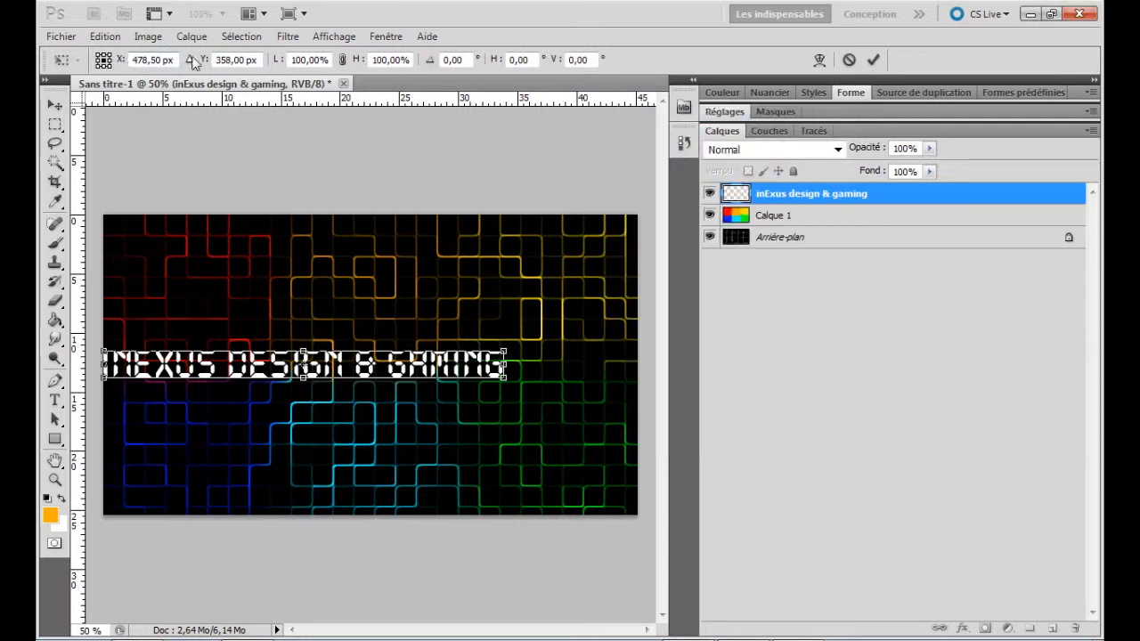
{"action": "double_click", "coordinate": [136, 59]}
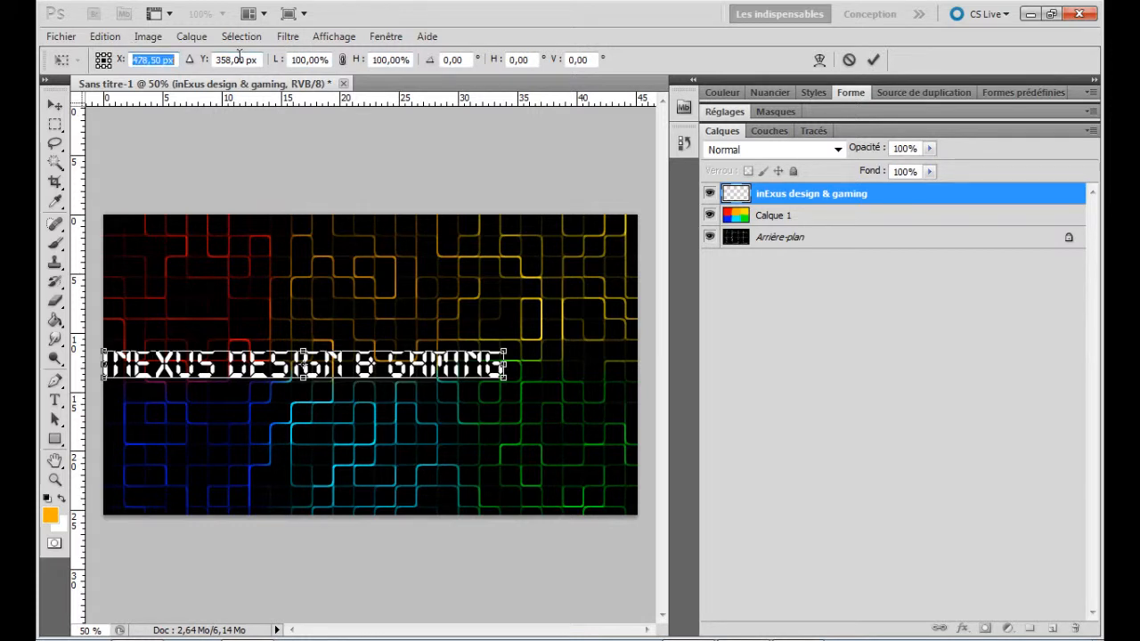
{"action": "type", "text": "639"}
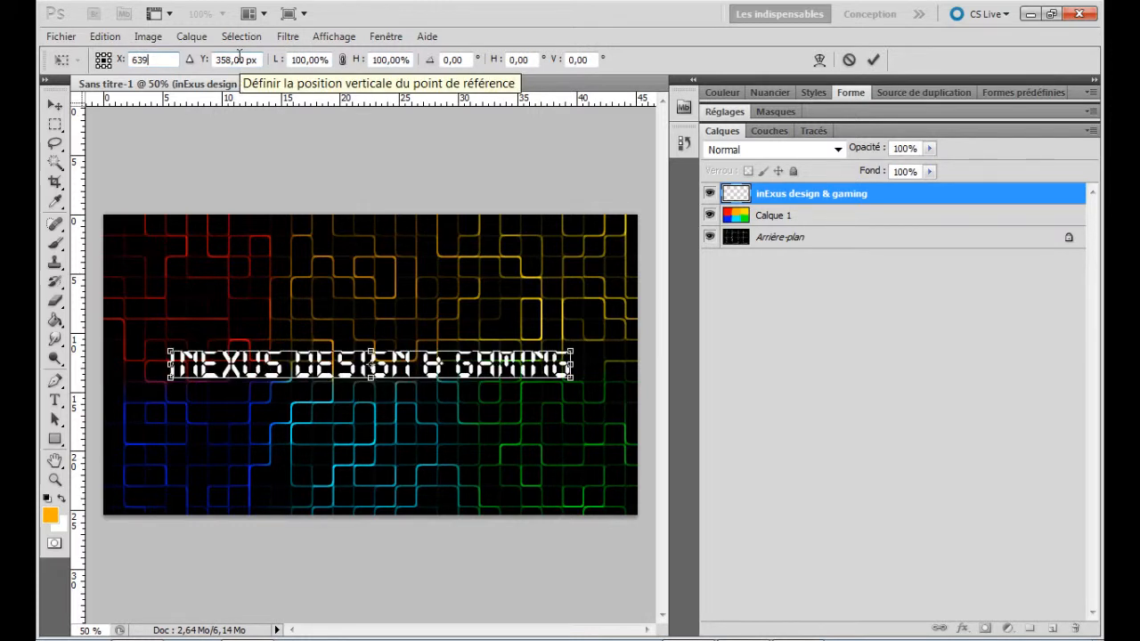
{"action": "type", "text": ","}
{"action": "type", "text": "50"}
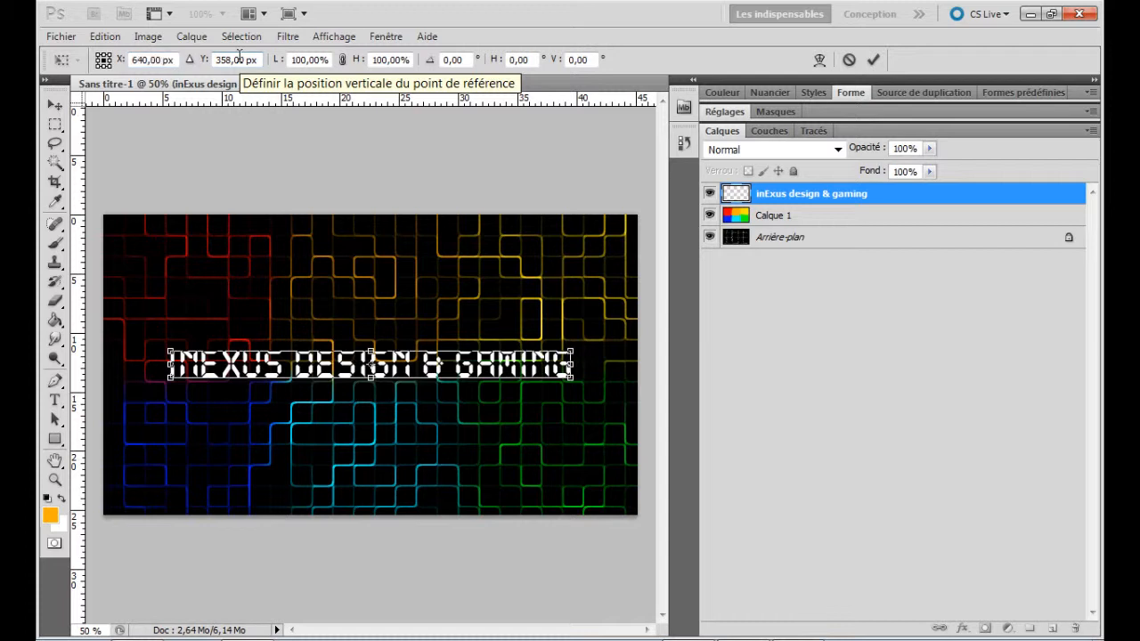
{"action": "key", "text": "Return"}
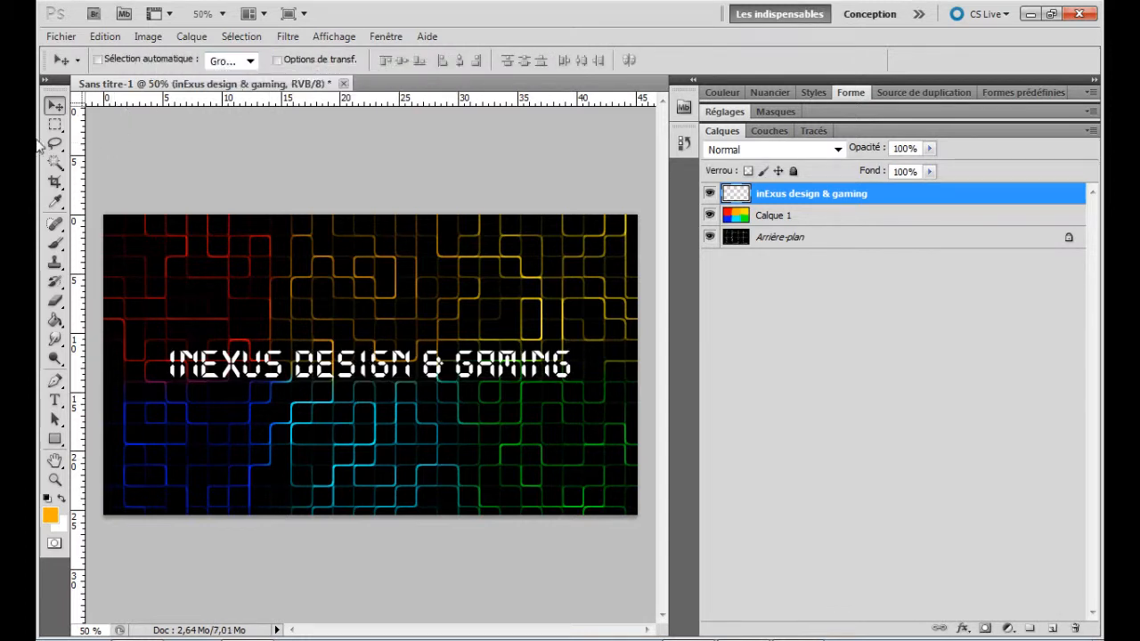
Open the text layer's Layer Style settings and try Drop Shadow and Inner Shadow, removing each effect again
{"action": "double_click", "coordinate": [993, 199]}
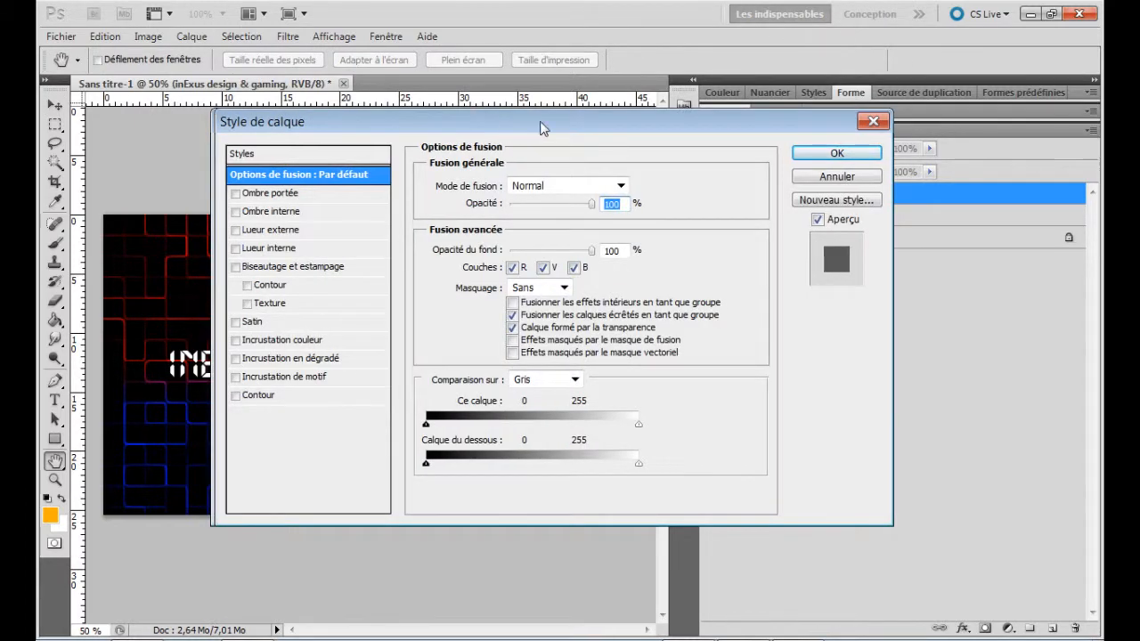
{"action": "left_click_drag", "start_coordinate": [484, 125], "coordinate": [727, 91]}
{"action": "left_click", "coordinate": [474, 161]}
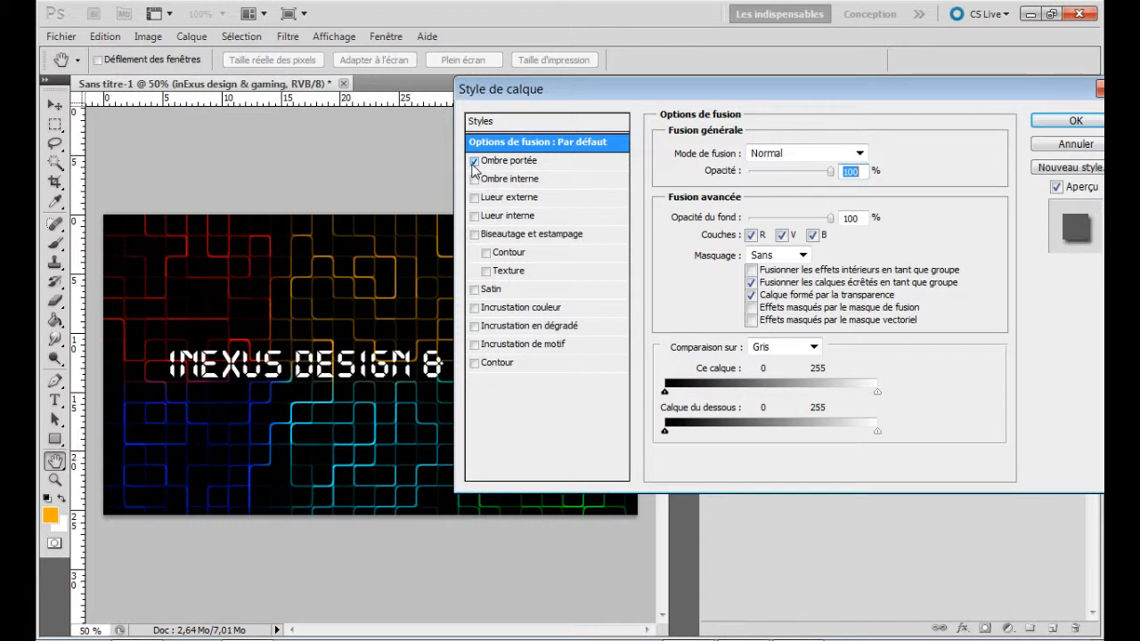
{"action": "left_click", "coordinate": [473, 162]}
{"action": "left_click", "coordinate": [475, 179]}
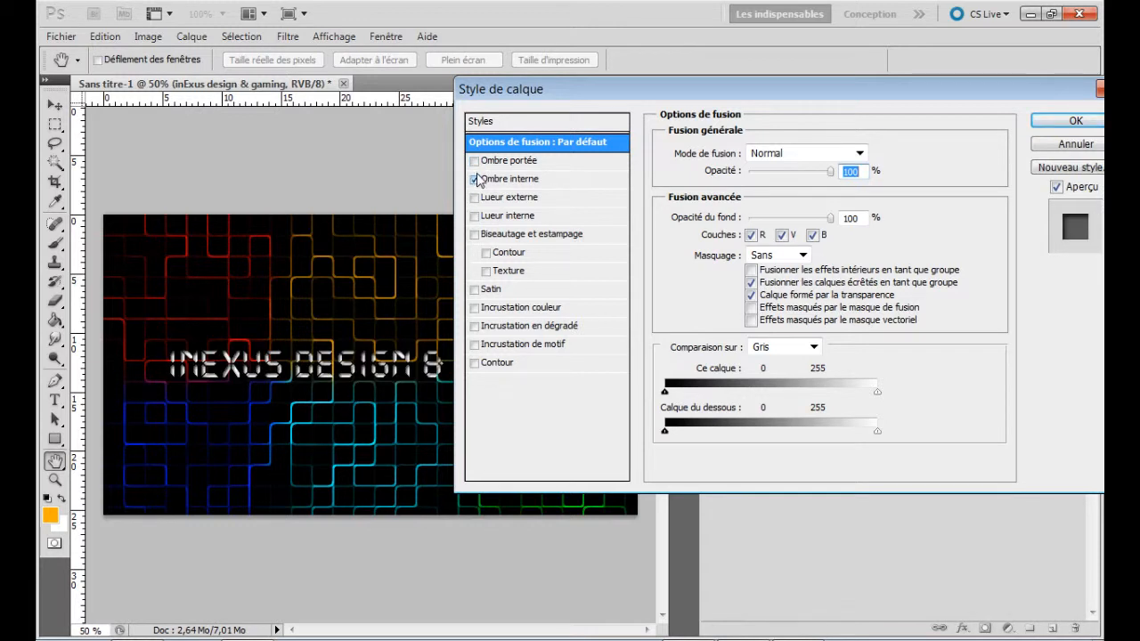
{"action": "left_click", "coordinate": [475, 179]}
Enable an Outer Glow on the text layer and confirm pale yellow ffffaa as its colour
{"action": "left_click", "coordinate": [475, 198]}
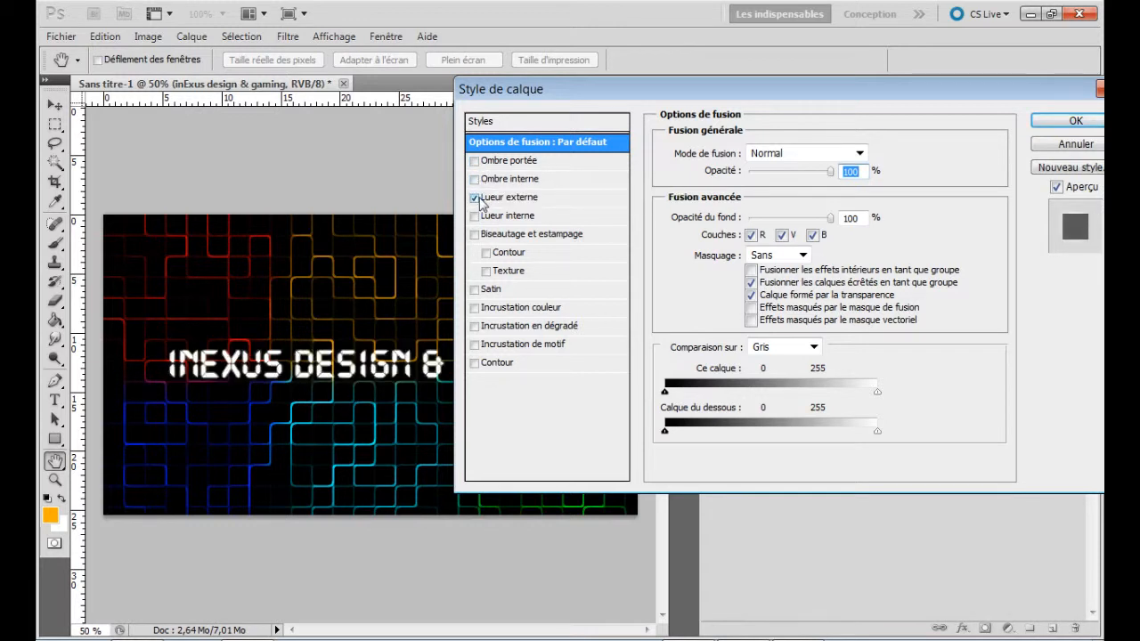
{"action": "left_click", "coordinate": [490, 198]}
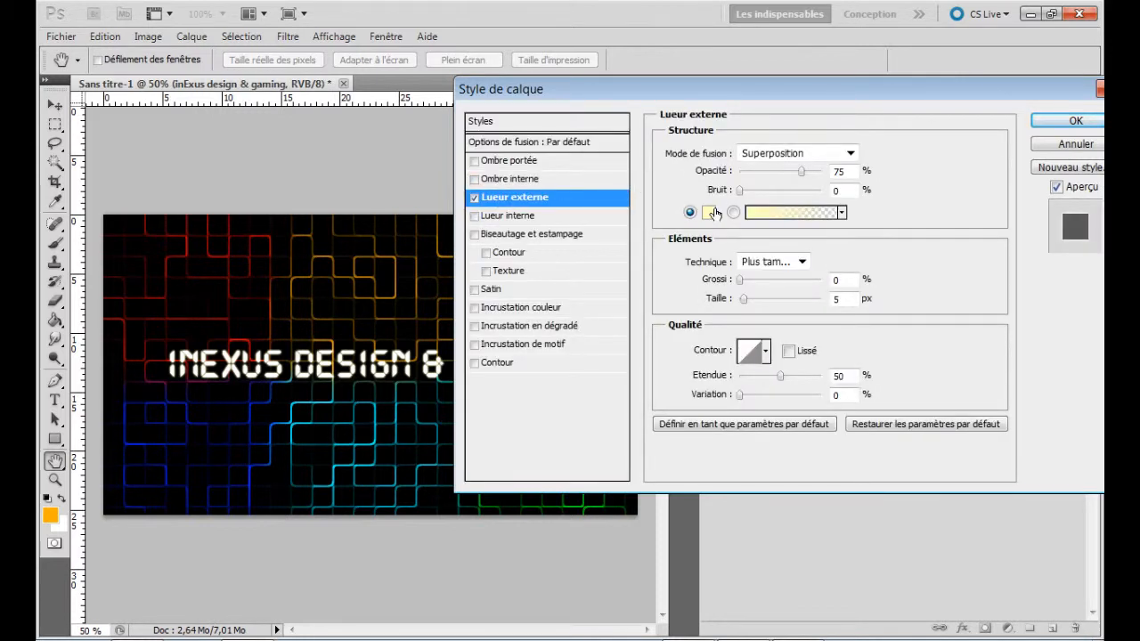
{"action": "left_click", "coordinate": [713, 215]}
{"action": "mouse_move", "coordinate": [415, 144]}
{"action": "left_mouse_down"}
{"action": "mouse_move", "coordinate": [390, 145]}
{"action": "mouse_move", "coordinate": [407, 145]}
{"action": "left_mouse_up"}
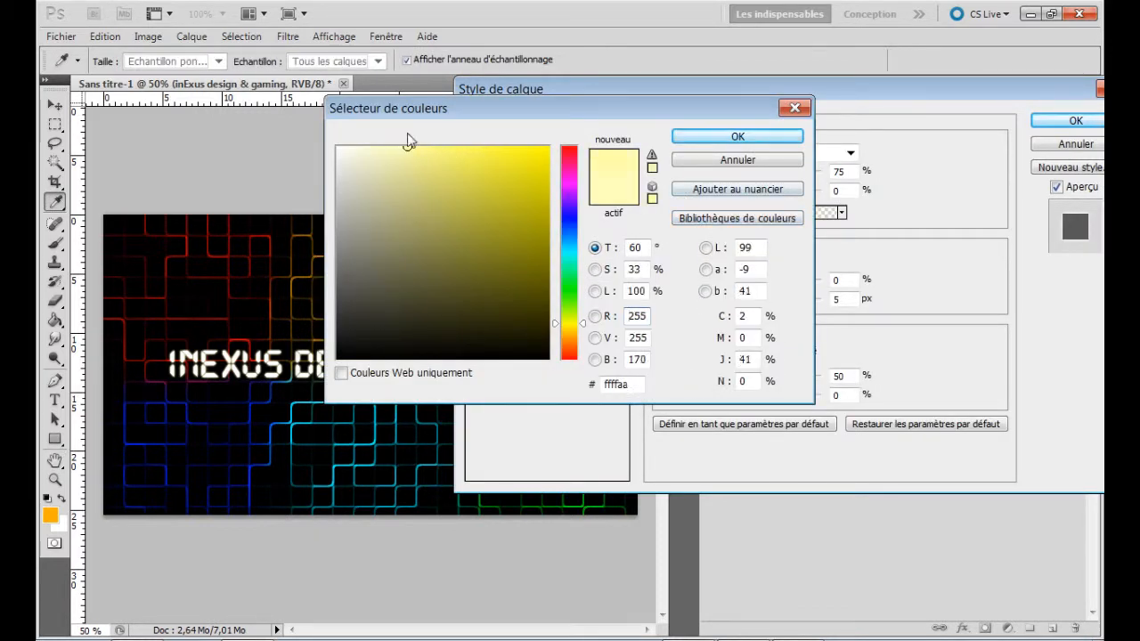
{"action": "left_click", "coordinate": [683, 141]}
Set the Outer Glow to 100 % opacity, 10 px size and the Produit (Multiply) blend mode
{"action": "left_click_drag", "start_coordinate": [801, 179], "coordinate": [822, 174]}
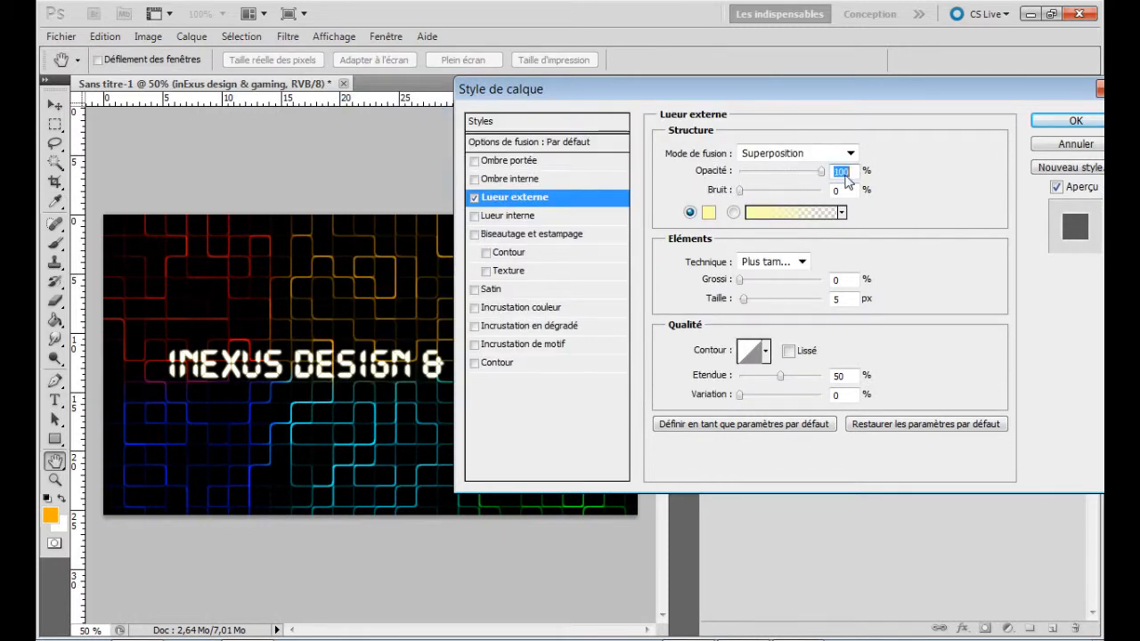
{"action": "left_click_drag", "start_coordinate": [744, 298], "coordinate": [747, 296]}
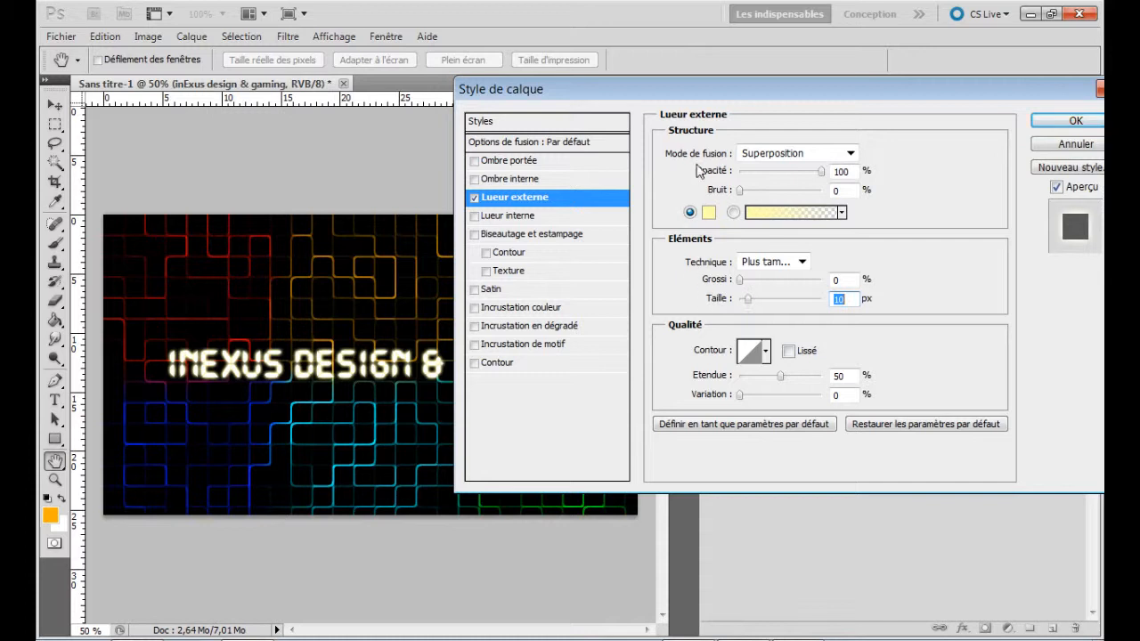
{"action": "left_click", "coordinate": [795, 153]}
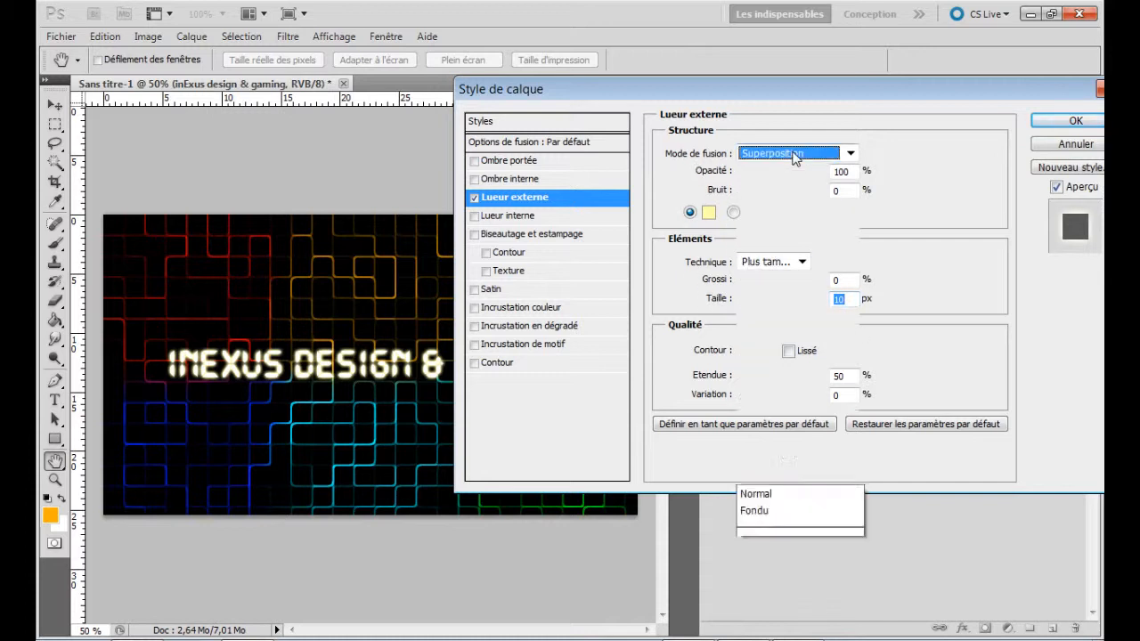
{"action": "left_click", "coordinate": [795, 76]}
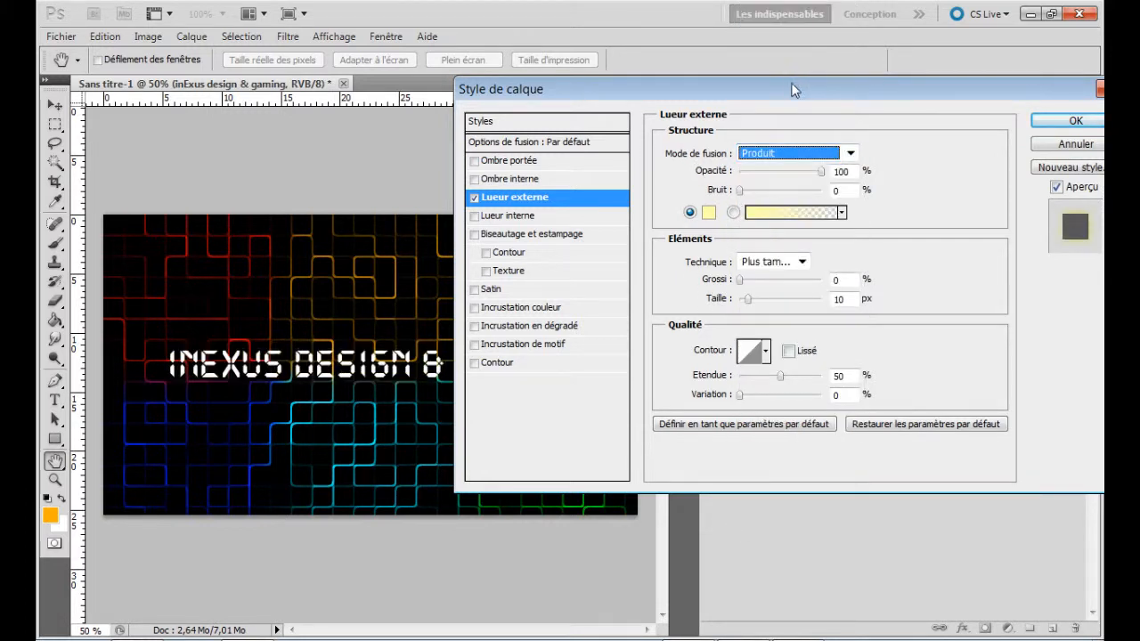
Change the Outer Glow's blend mode to Normal and turn on anti-aliasing (Lissé) for its contour
{"action": "left_click", "coordinate": [805, 153]}
{"action": "left_click", "coordinate": [776, 14]}
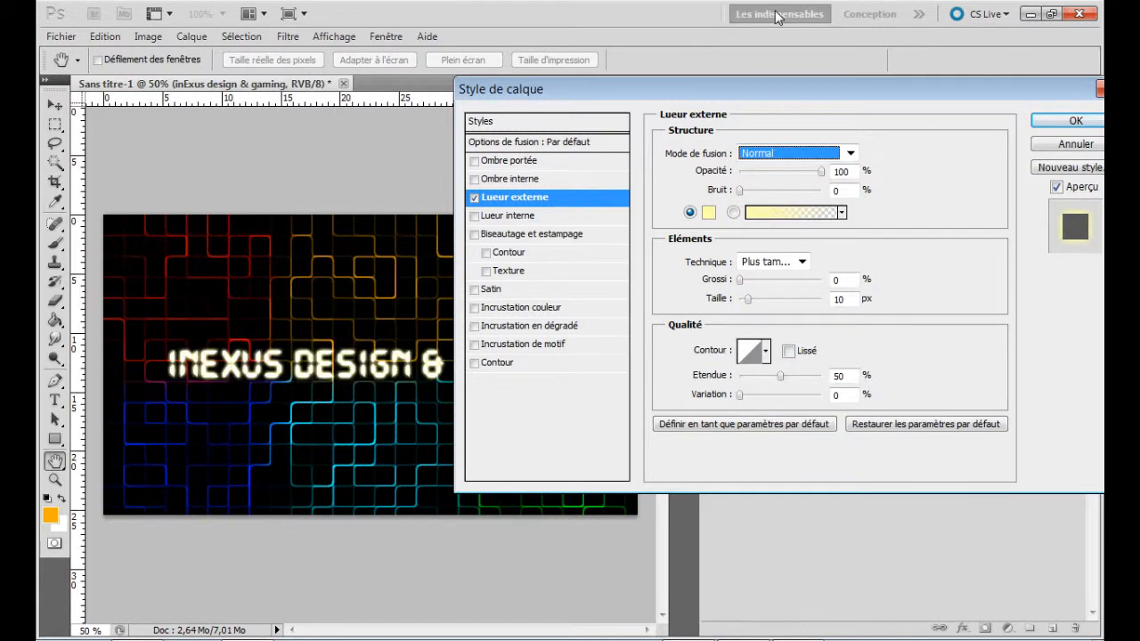
{"action": "left_click", "coordinate": [788, 351]}
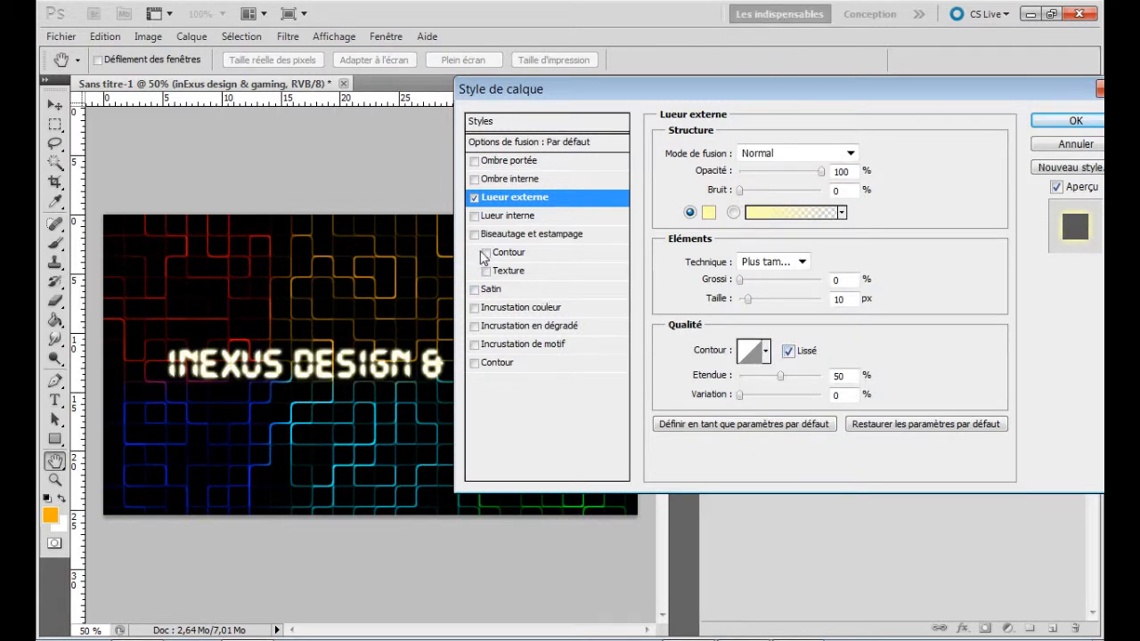
Add a Color Overlay in white ffffff to the text layer and enable an Inner Glow (Lueur interne)
{"action": "left_click", "coordinate": [496, 309]}
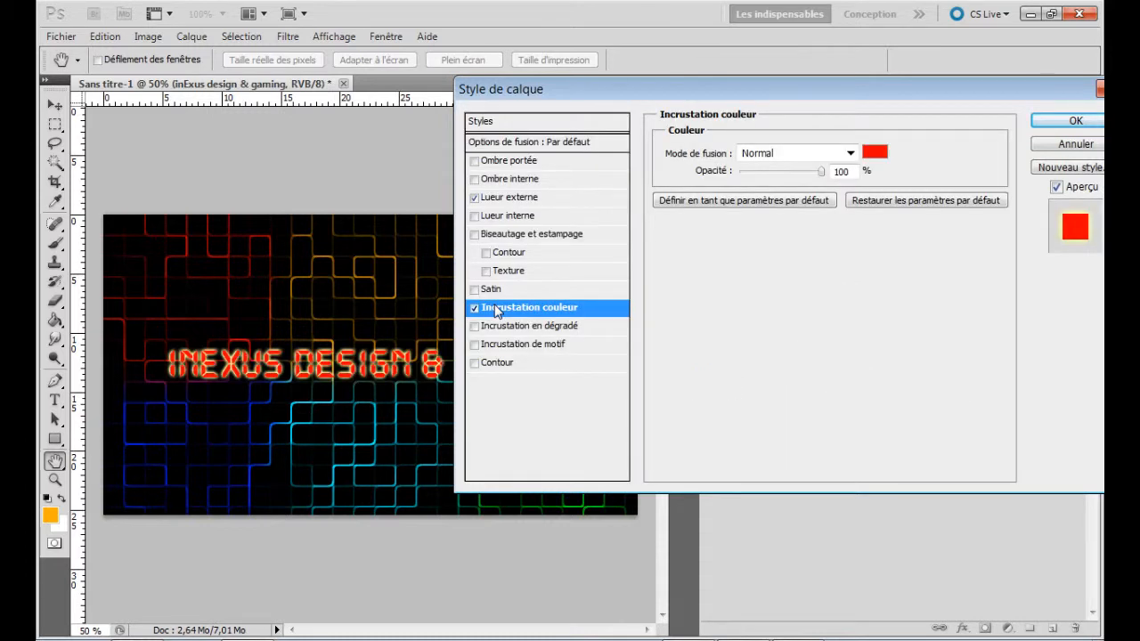
{"action": "left_click", "coordinate": [883, 154]}
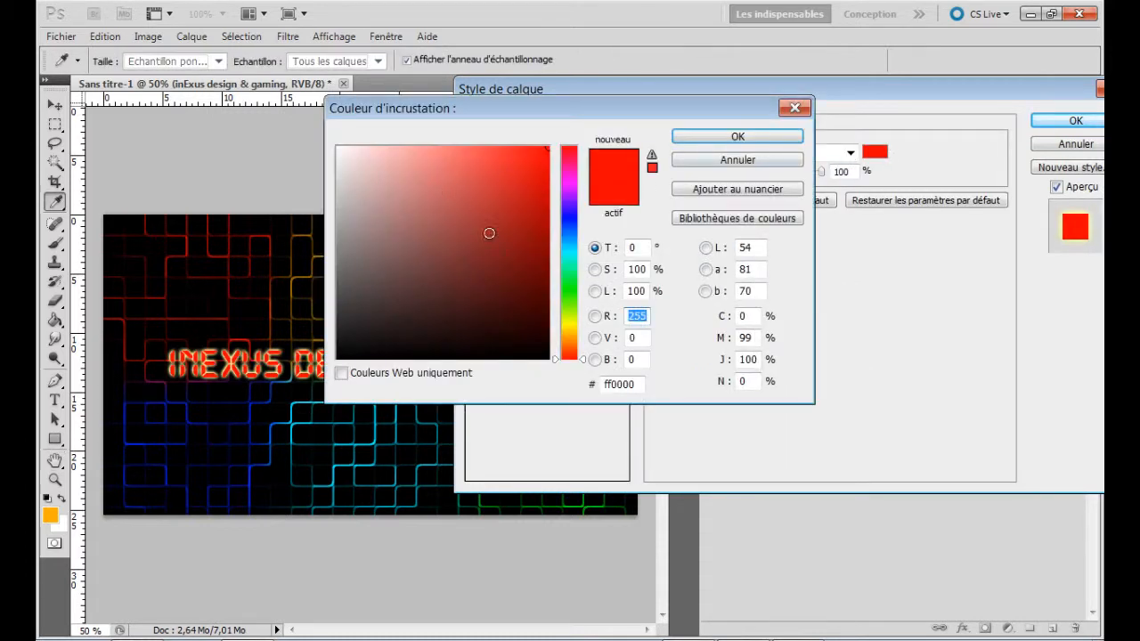
{"action": "left_click_drag", "start_coordinate": [563, 313], "coordinate": [563, 324]}
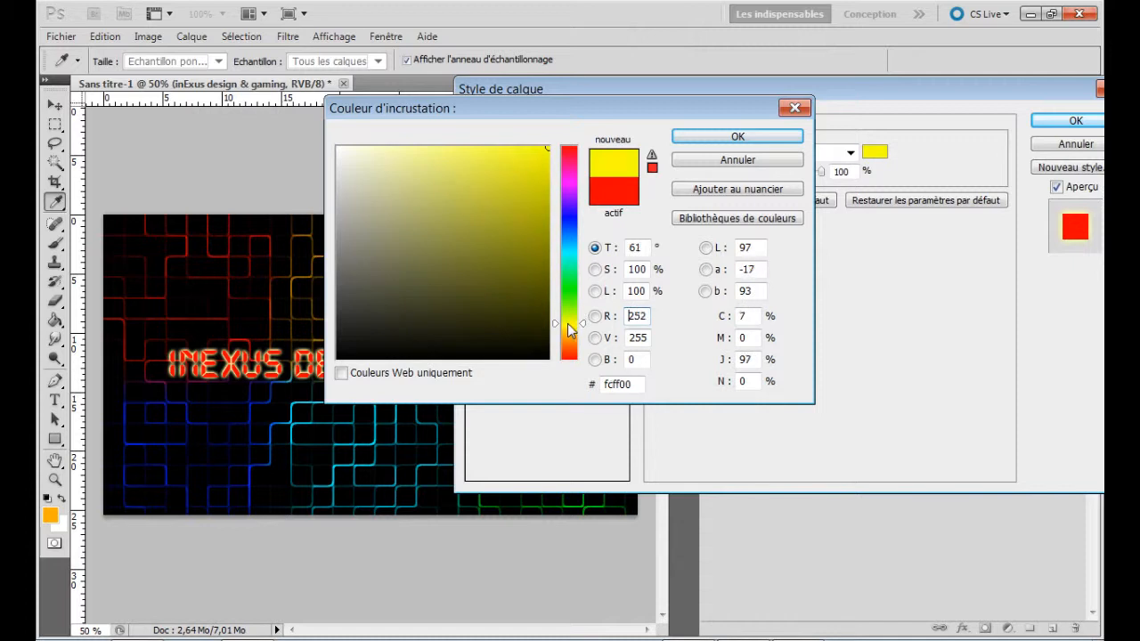
{"action": "left_click", "coordinate": [426, 181]}
{"action": "mouse_move", "coordinate": [426, 181]}
{"action": "left_mouse_down"}
{"action": "mouse_move", "coordinate": [415, 116]}
{"action": "mouse_move", "coordinate": [413, 135]}
{"action": "mouse_move", "coordinate": [379, 108]}
{"action": "mouse_move", "coordinate": [389, 132]}
{"action": "mouse_move", "coordinate": [361, 102]}
{"action": "mouse_move", "coordinate": [331, 109]}
{"action": "left_mouse_up"}
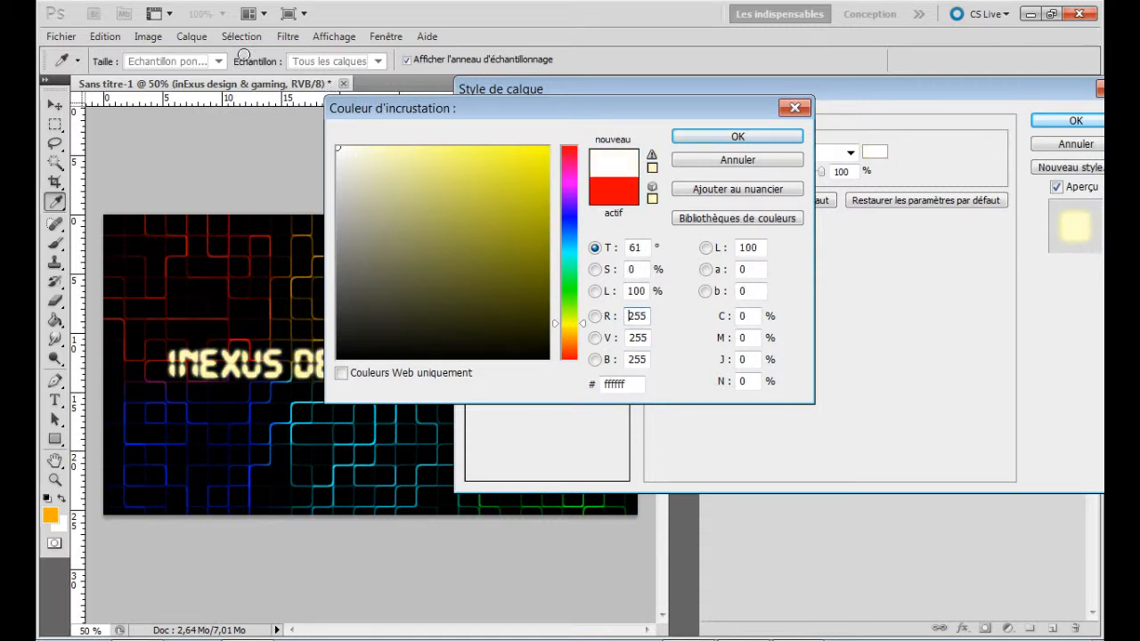
{"action": "left_click", "coordinate": [677, 135]}
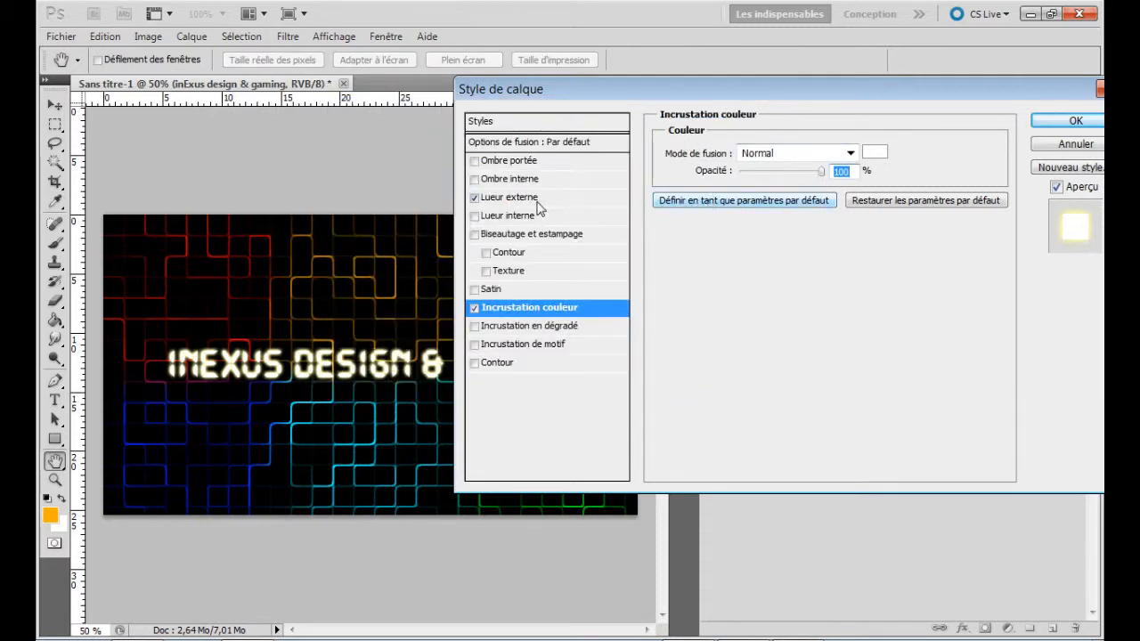
{"action": "left_click", "coordinate": [513, 218]}
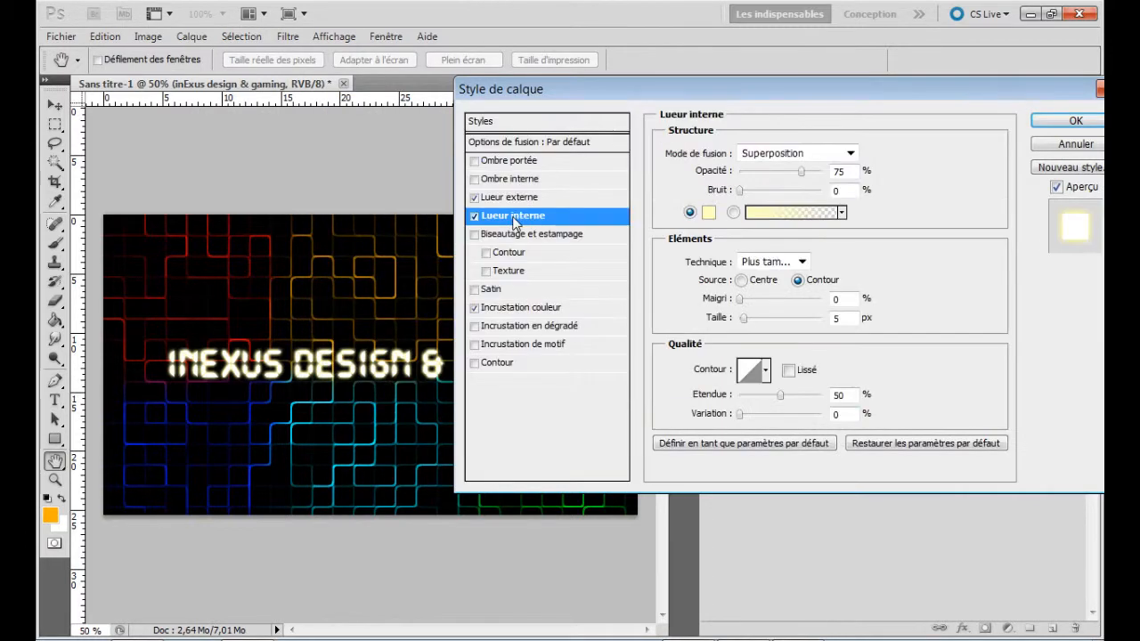
{"action": "left_click", "coordinate": [705, 214]}
{"action": "left_click", "coordinate": [489, 230]}
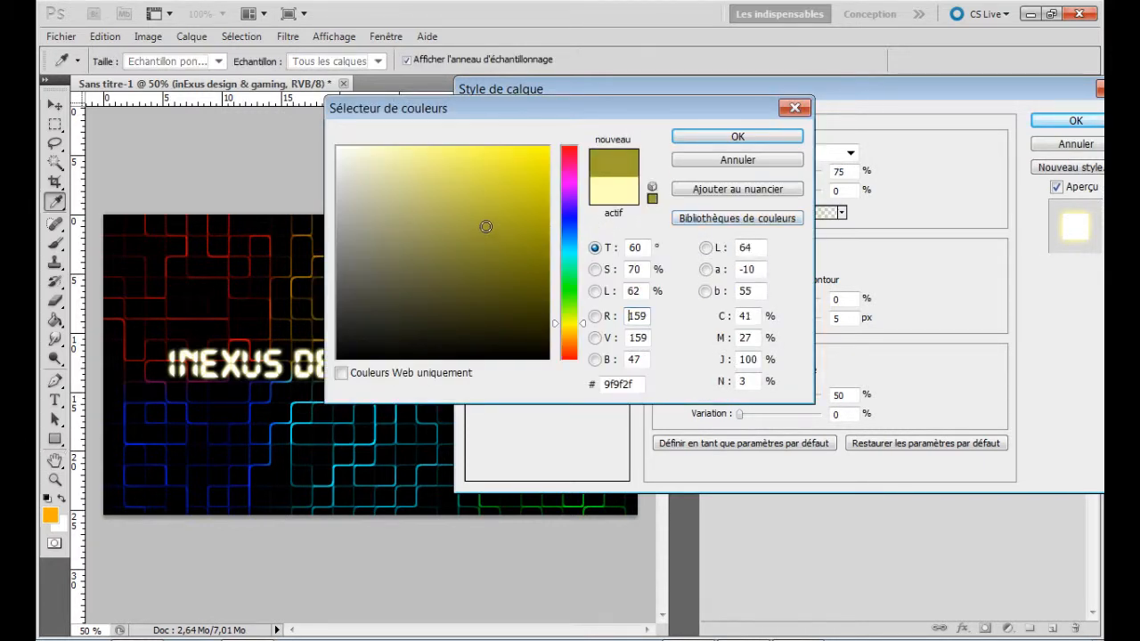
{"action": "left_click", "coordinate": [481, 194]}
{"action": "left_click_drag", "start_coordinate": [481, 193], "coordinate": [624, 49]}
{"action": "left_click", "coordinate": [565, 217]}
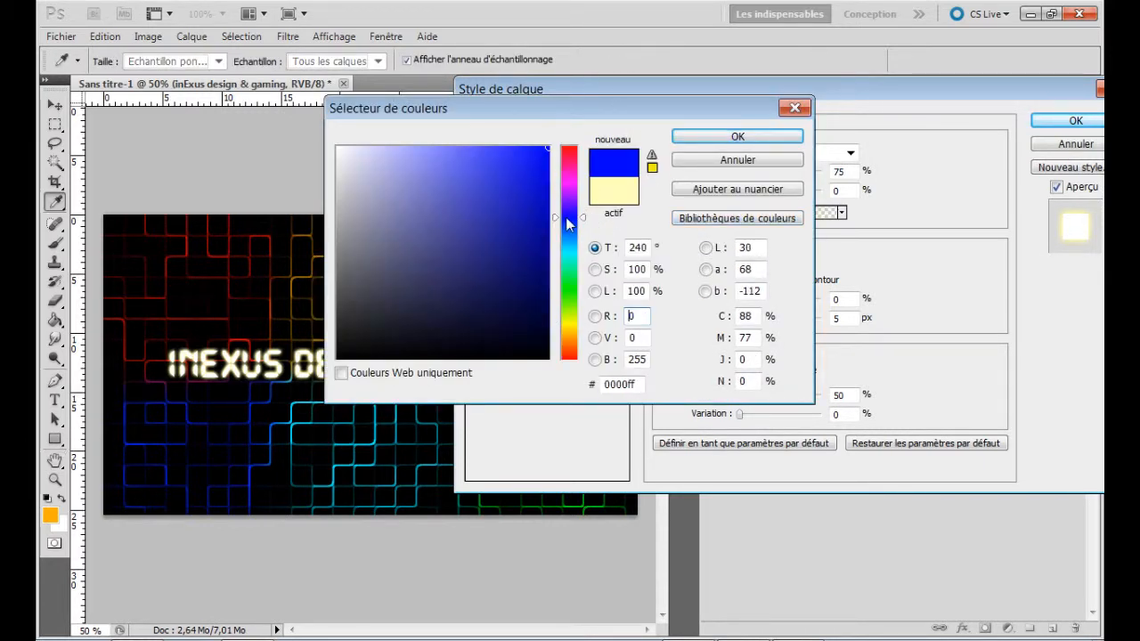
{"action": "left_click_drag", "start_coordinate": [566, 217], "coordinate": [562, 258]}
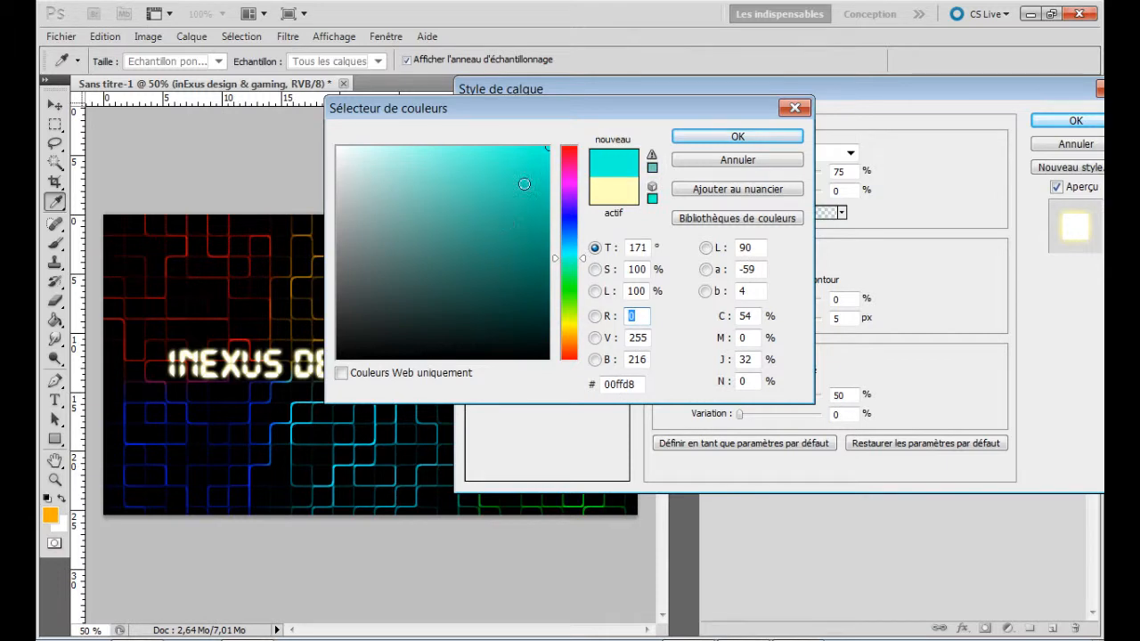
{"action": "left_click", "coordinate": [737, 160]}
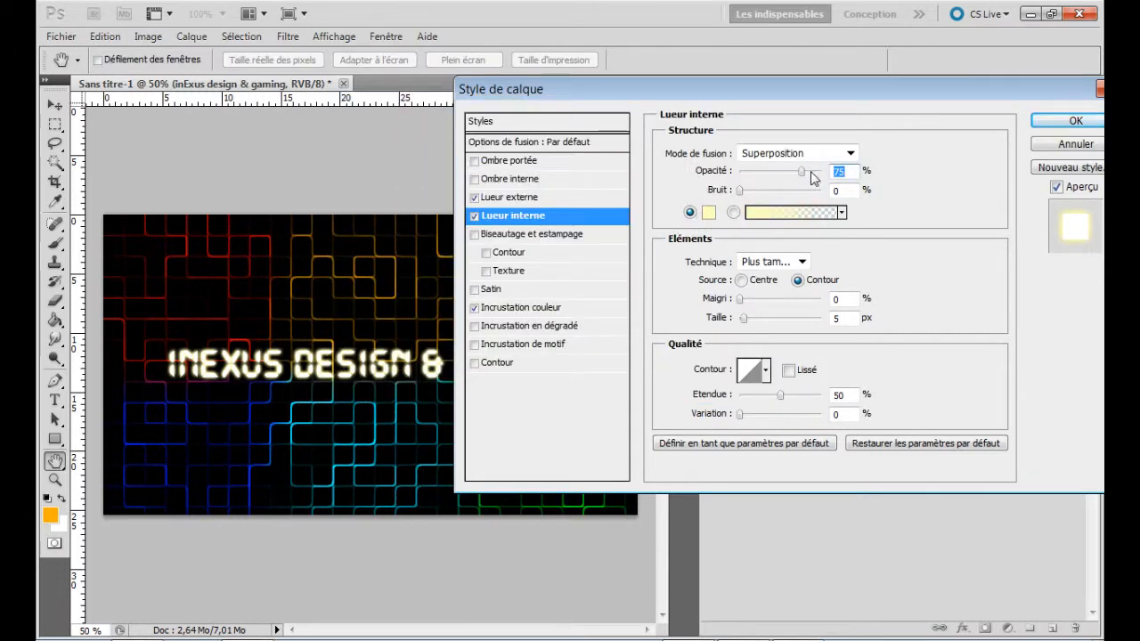
Set the Inner Glow to Normal blend mode at 100 % opacity and adjust its size
{"action": "left_click", "coordinate": [850, 153]}
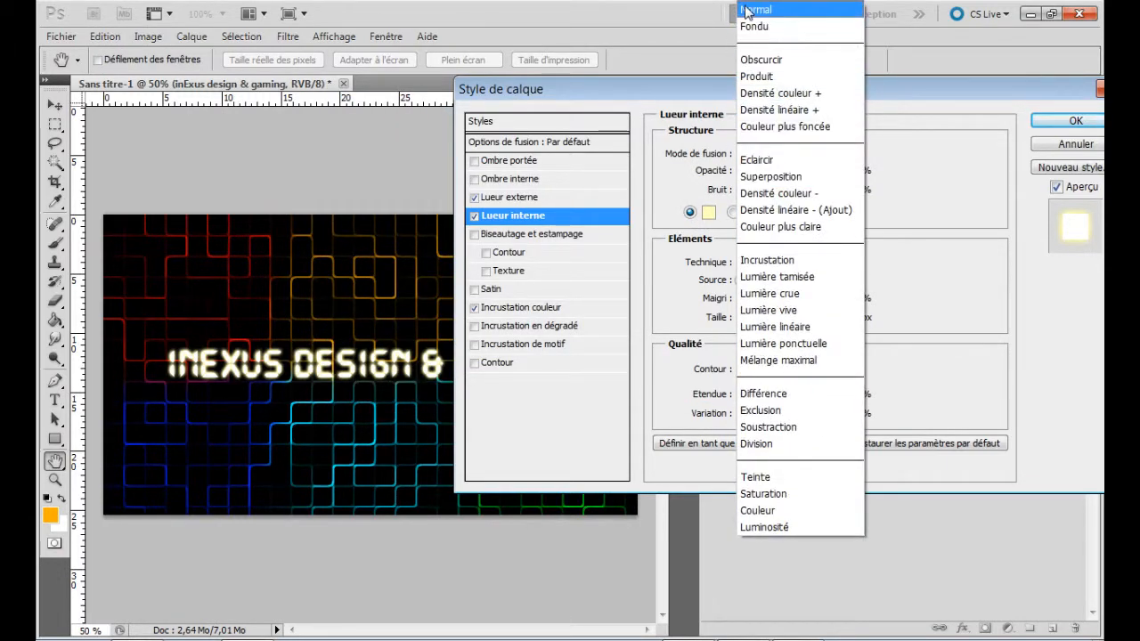
{"action": "left_click", "coordinate": [755, 10]}
{"action": "left_click", "coordinate": [855, 316]}
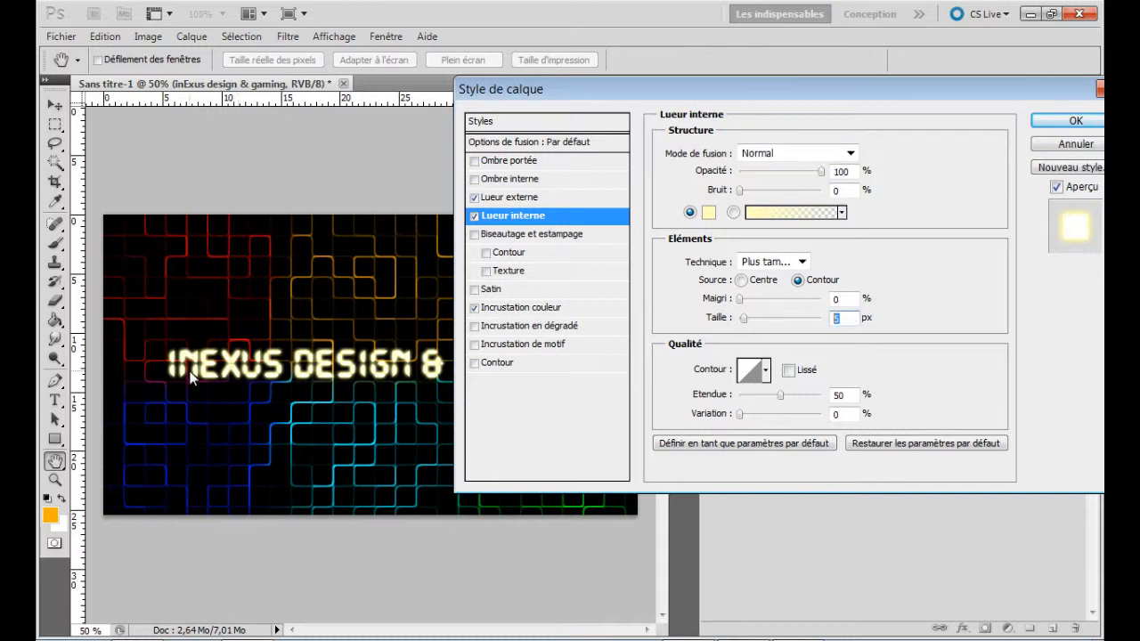
{"action": "type", "text": "1"}
{"action": "type", "text": "5"}
Set the Outer Glow's size to 5 px and its colour to pale yellow ffffb7
{"action": "left_click", "coordinate": [516, 197]}
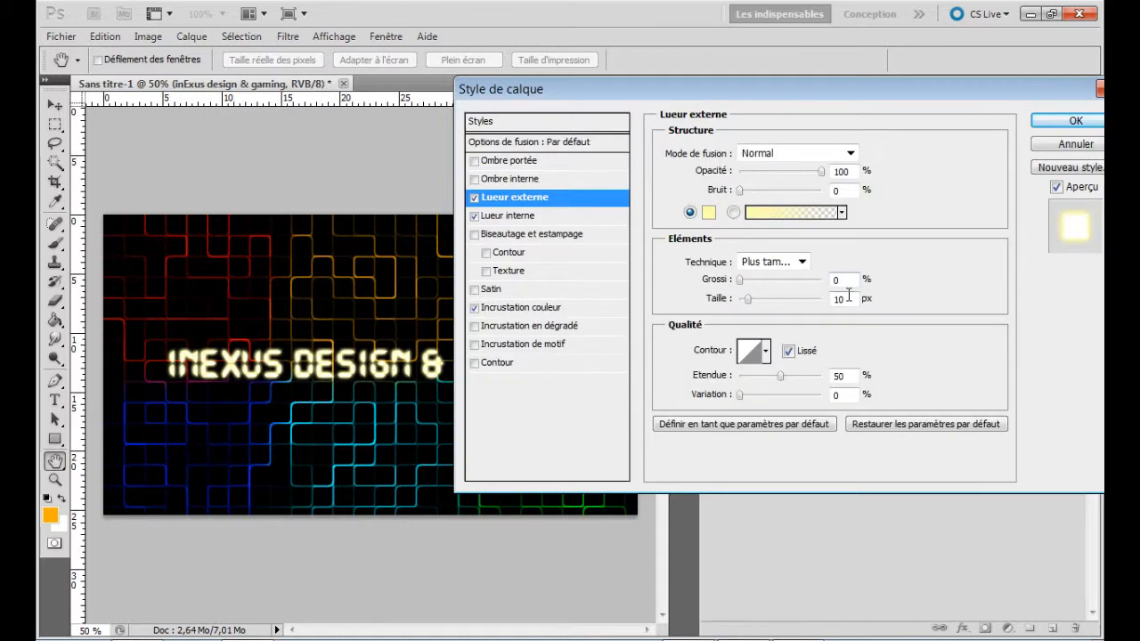
{"action": "type", "text": "5"}
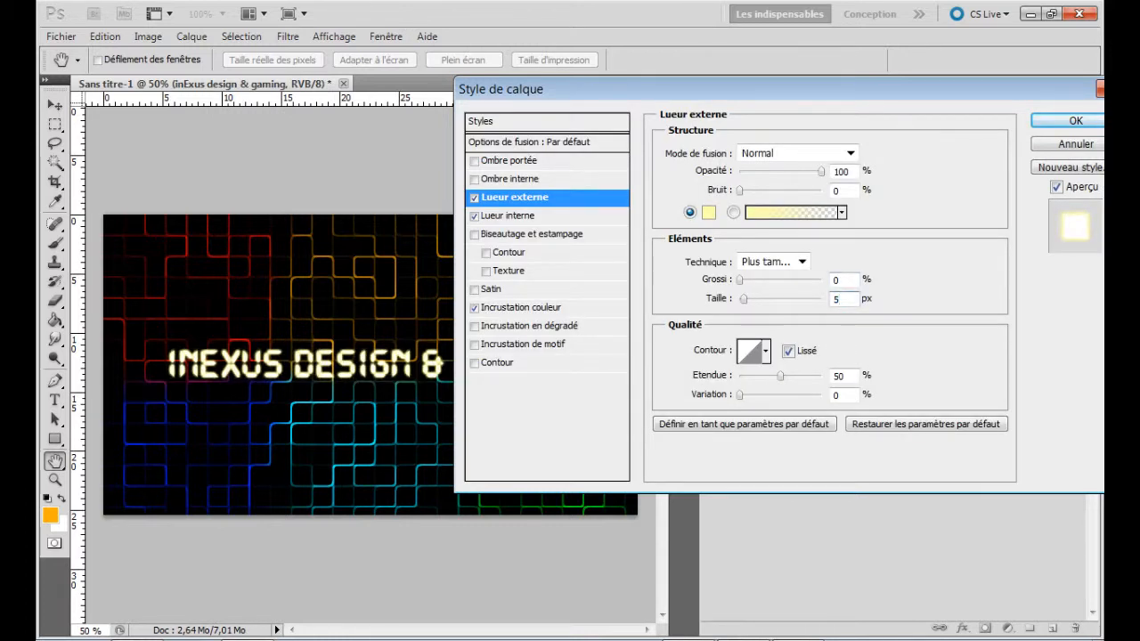
{"action": "left_click", "coordinate": [709, 212]}
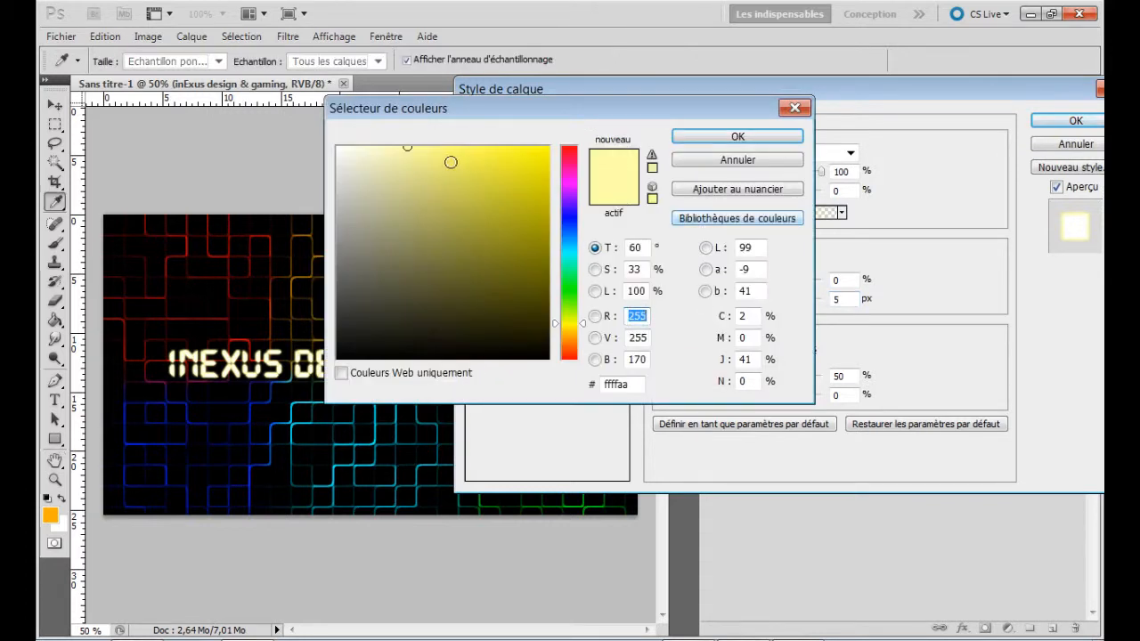
{"action": "mouse_move", "coordinate": [466, 160]}
{"action": "left_mouse_down"}
{"action": "mouse_move", "coordinate": [371, 128]}
{"action": "mouse_move", "coordinate": [396, 133]}
{"action": "left_mouse_up"}
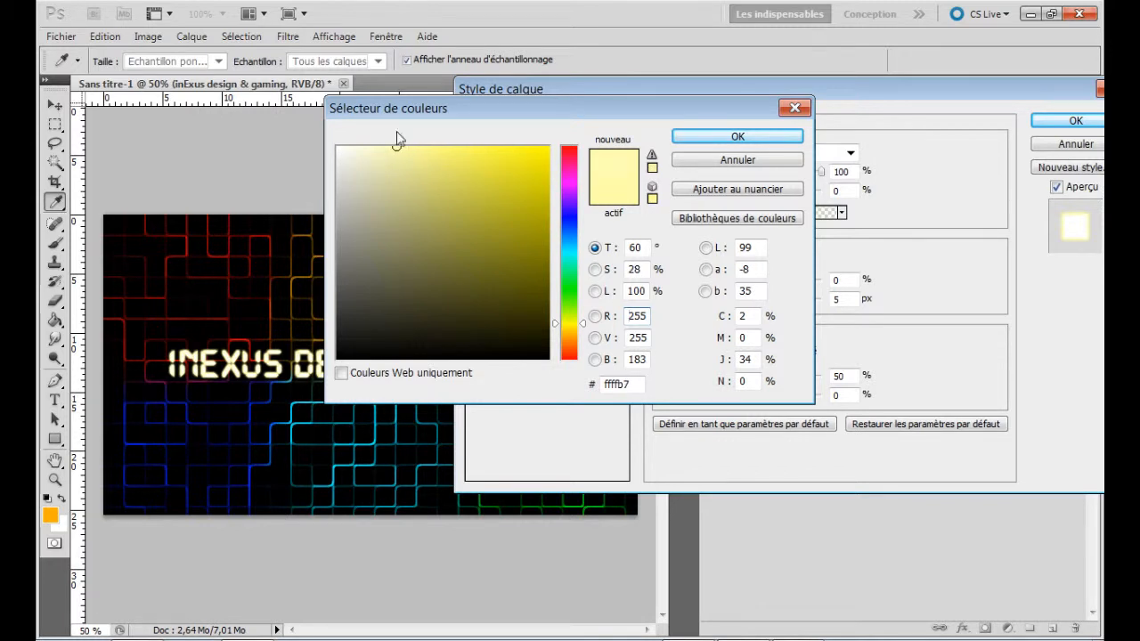
{"action": "left_click", "coordinate": [684, 138]}
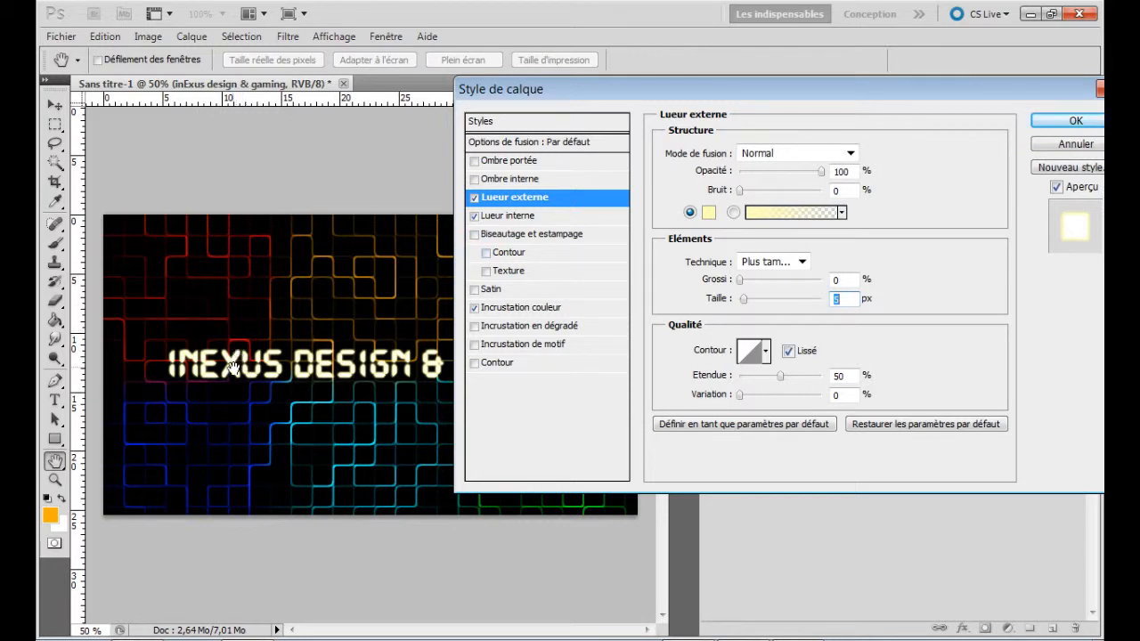
Try a Stroke (Contour) on the text layer, remove it again and apply the layer style
{"action": "left_click", "coordinate": [534, 365]}
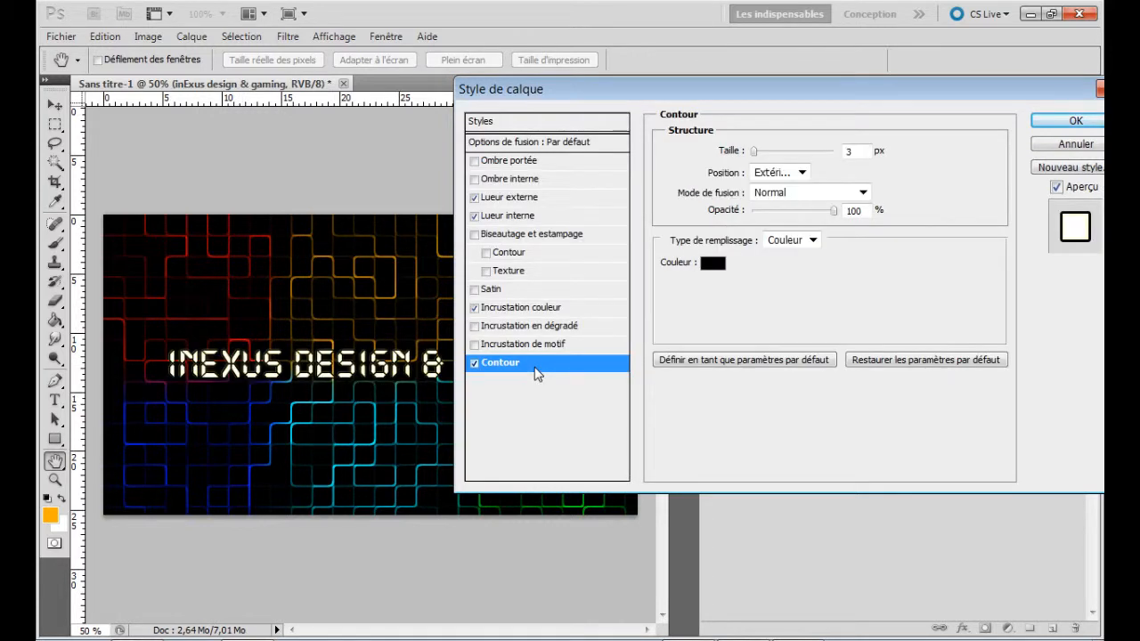
{"action": "left_click", "coordinate": [473, 364]}
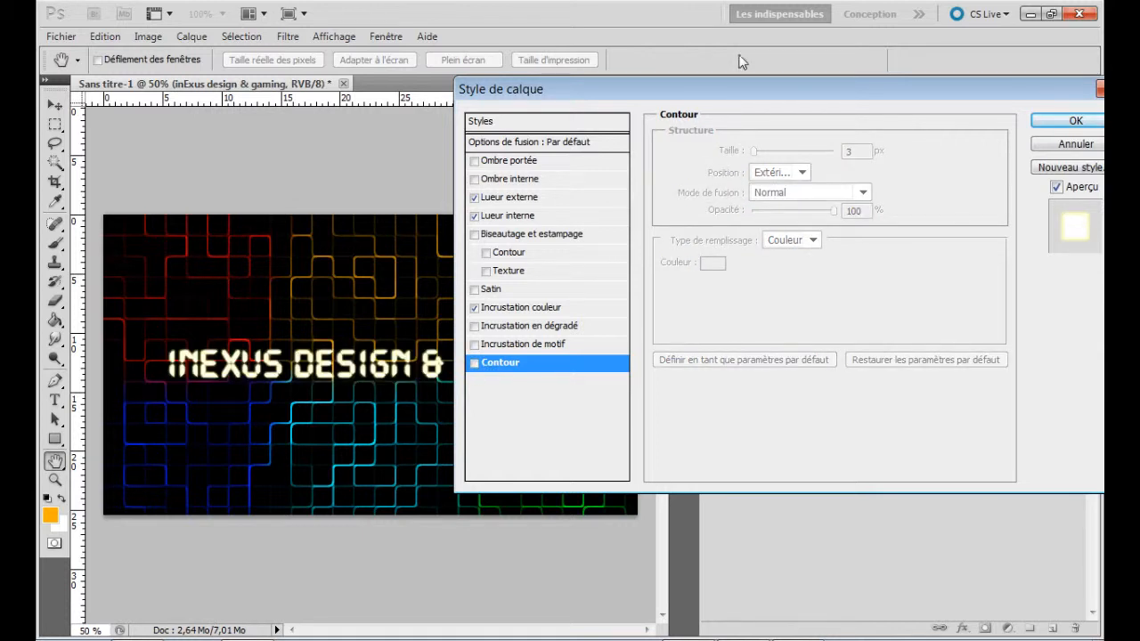
{"action": "left_click", "coordinate": [1047, 123]}
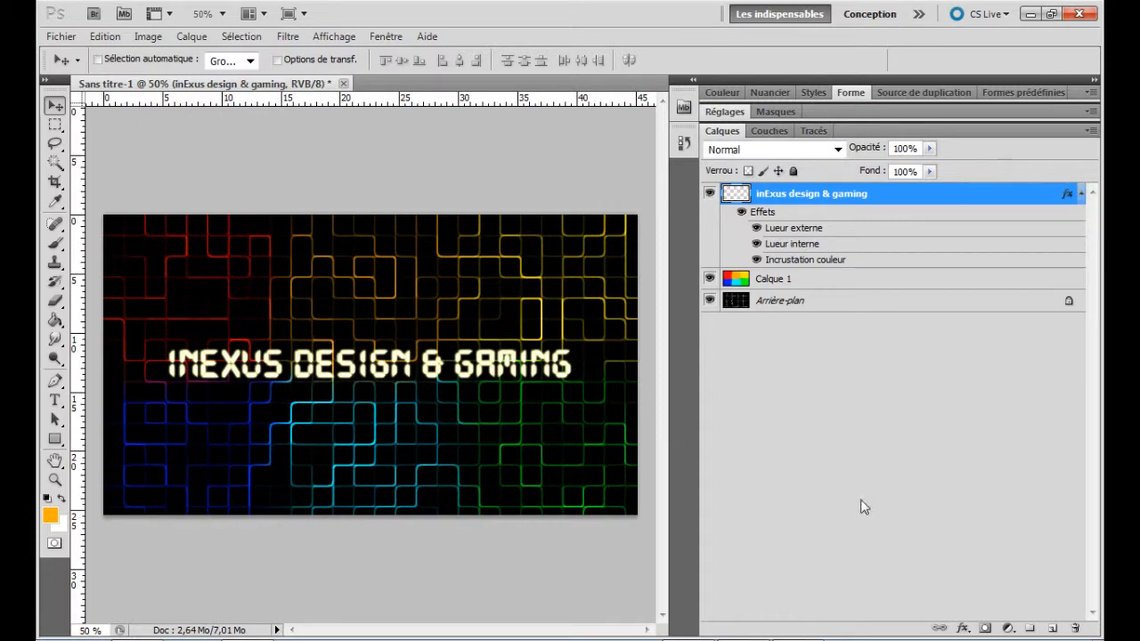
{"action": "left_click", "coordinate": [744, 608]}
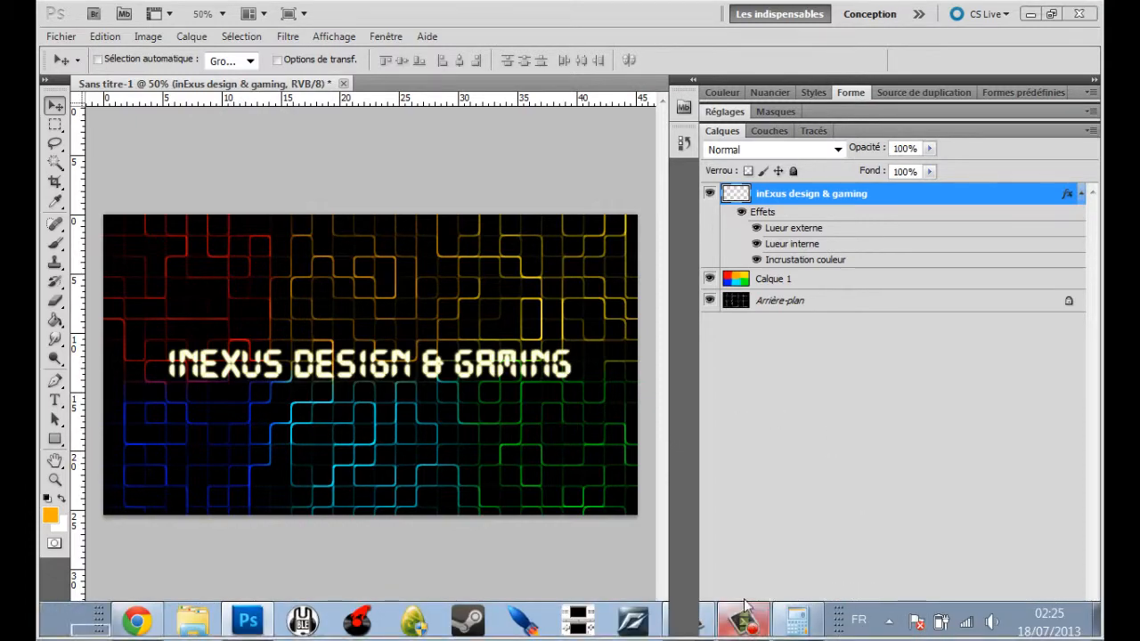